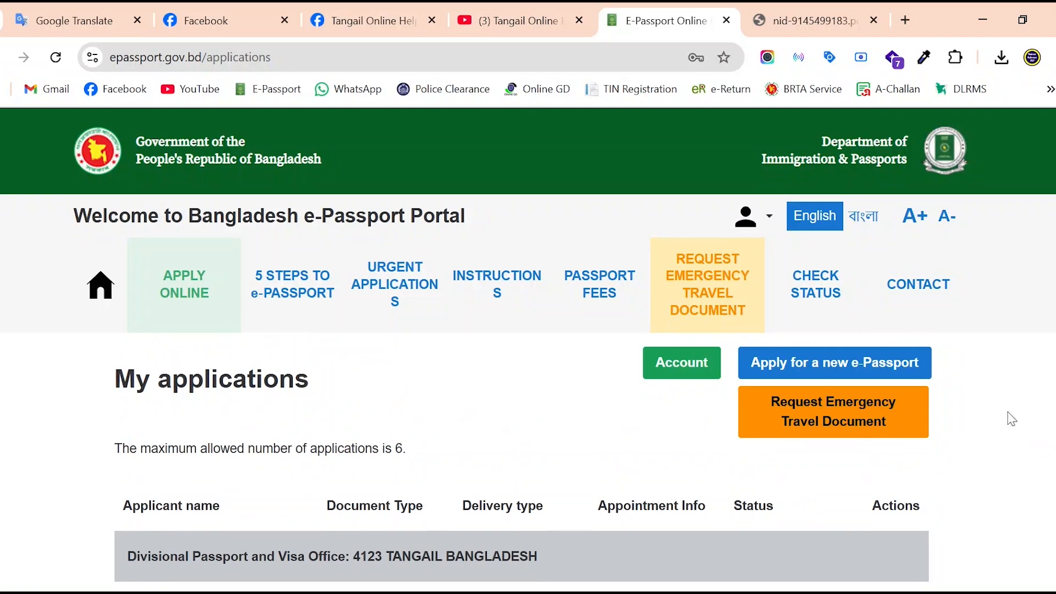
pyautogui.scroll(-1, 1010, 425)
pyautogui.scroll(1, 1010, 425)
pyautogui.scroll(-1, 523, 461)
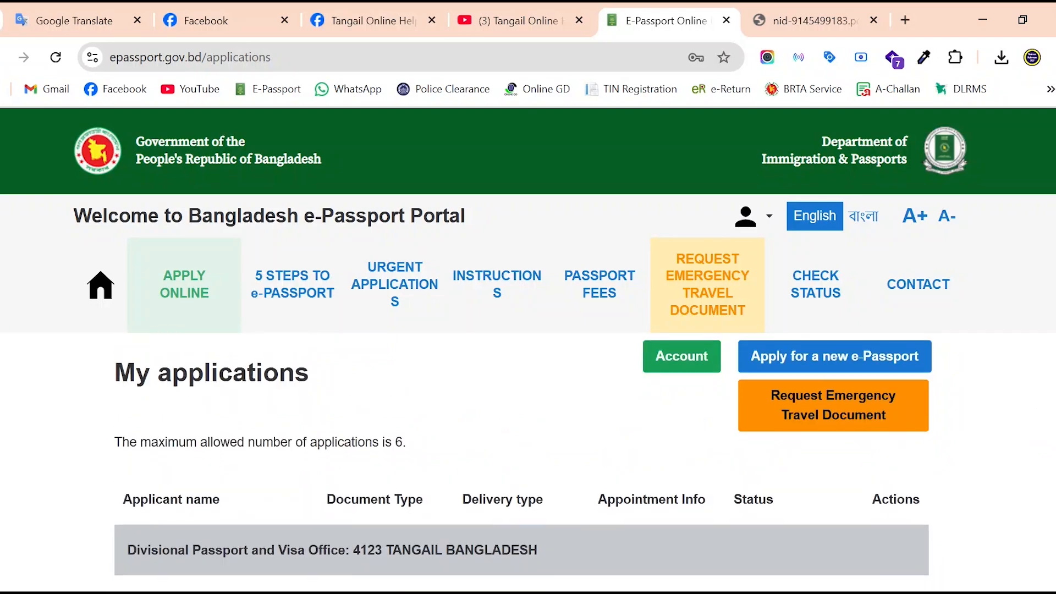
pyautogui.scroll(-1, 523, 457)
pyautogui.scroll(-1, 523, 461)
pyautogui.scroll(1, 523, 461)
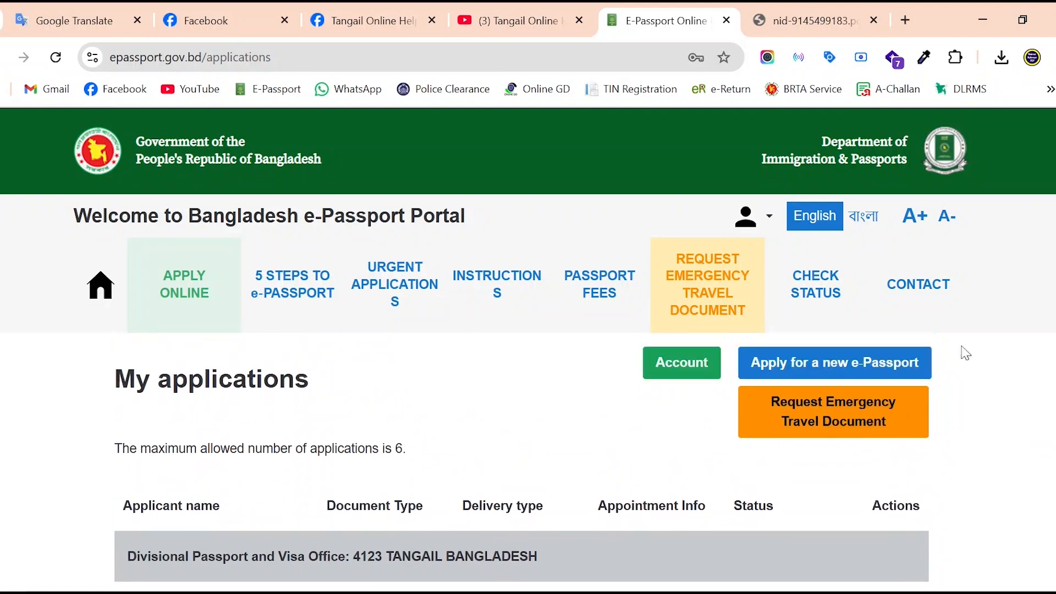
# Step: Switch to the Tangail Online Help Centre Facebook page and look over its profile and list of services
pyautogui.click(231, 8)
pyautogui.scroll(-3, 1039, 358)
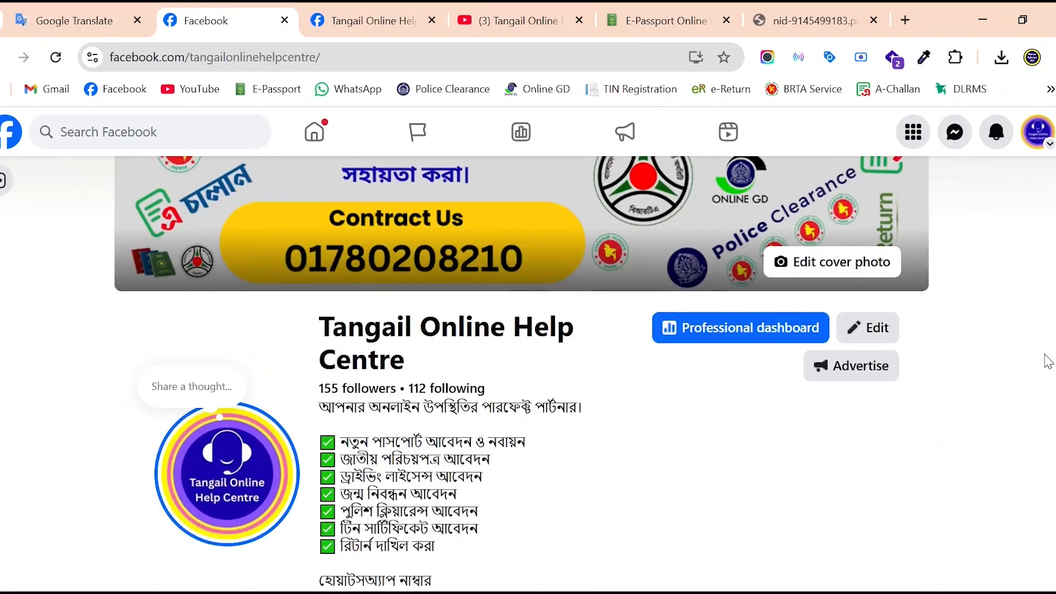
pyautogui.scroll(-1, 1047, 361)
pyautogui.scroll(-1, 768, 309)
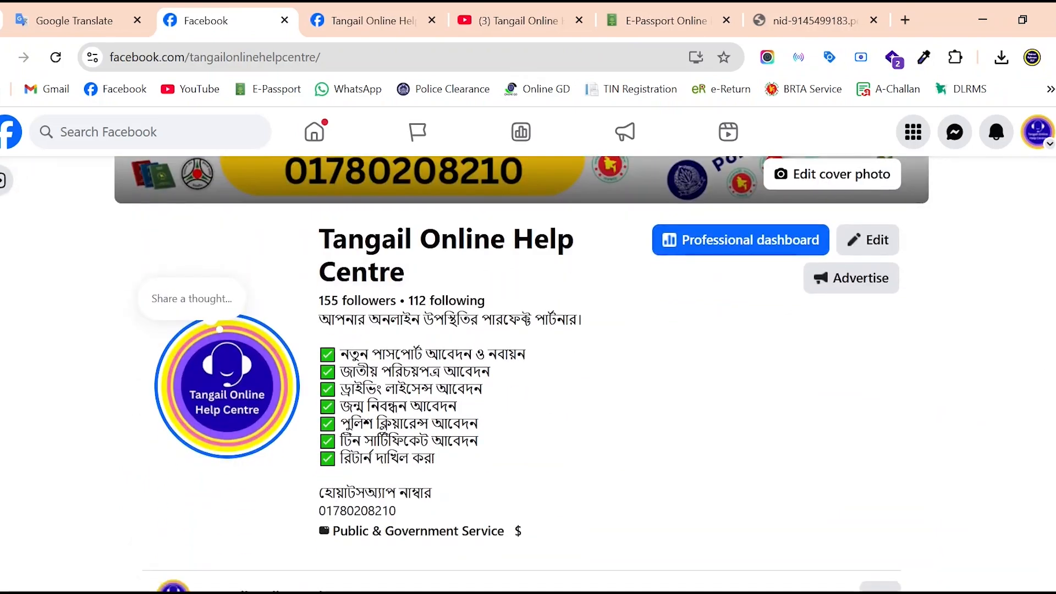
pyautogui.scroll(-1, 864, 352)
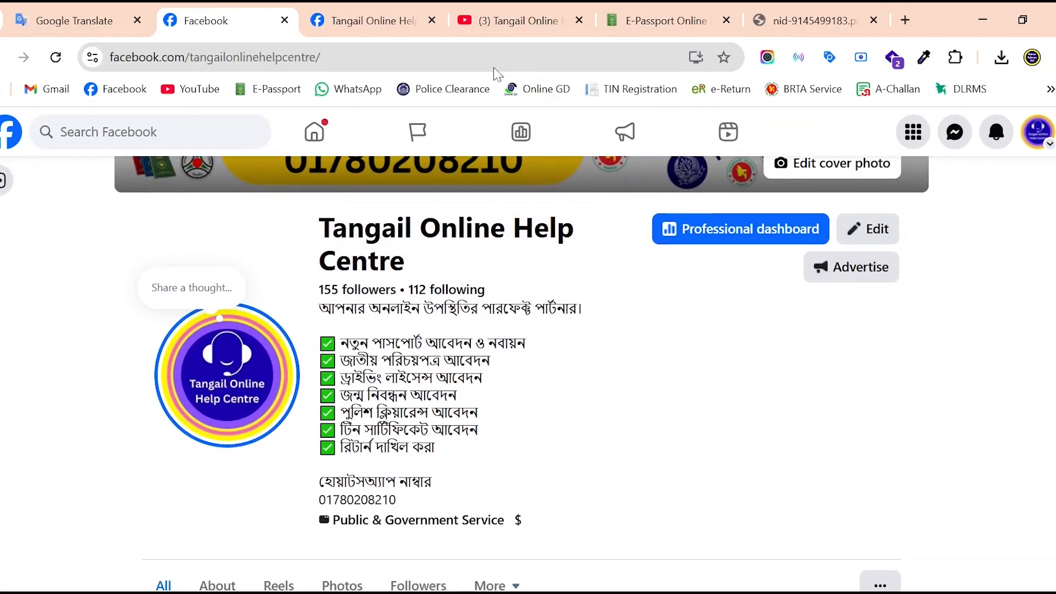
# Step: Switch to the Tangail Online Help Centre Facebook group and look over its community home page
pyautogui.click(399, 12)
pyautogui.scroll(-1, 608, 363)
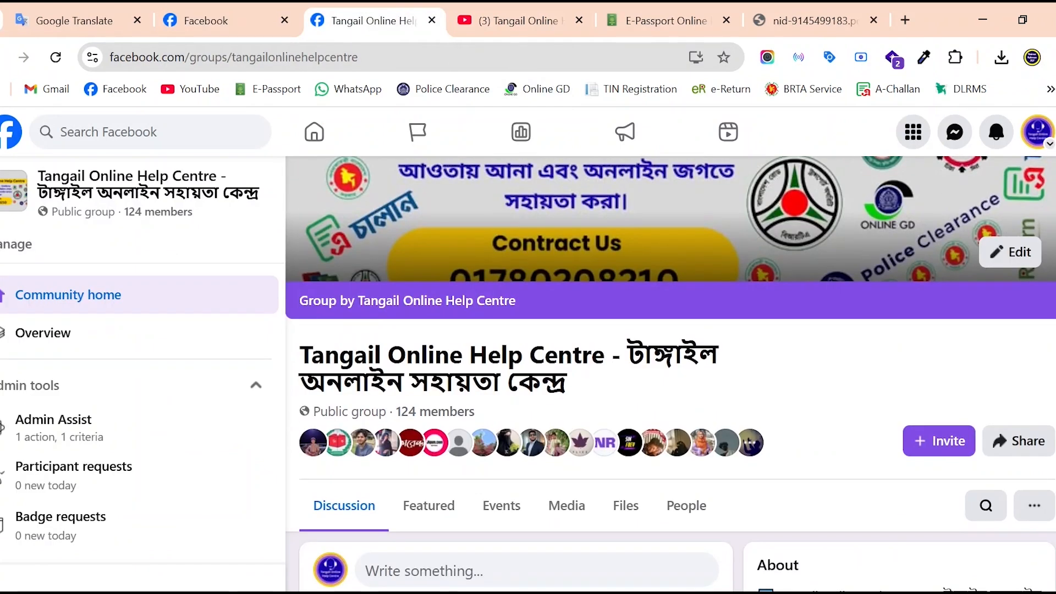
pyautogui.scroll(-1, 671, 374)
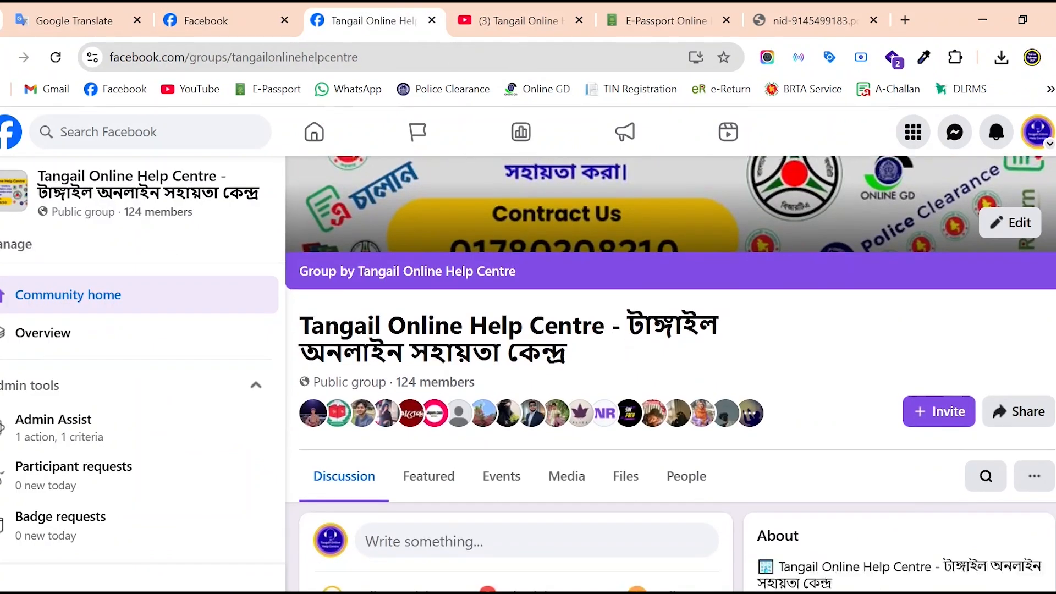
pyautogui.scroll(-3, 649, 333)
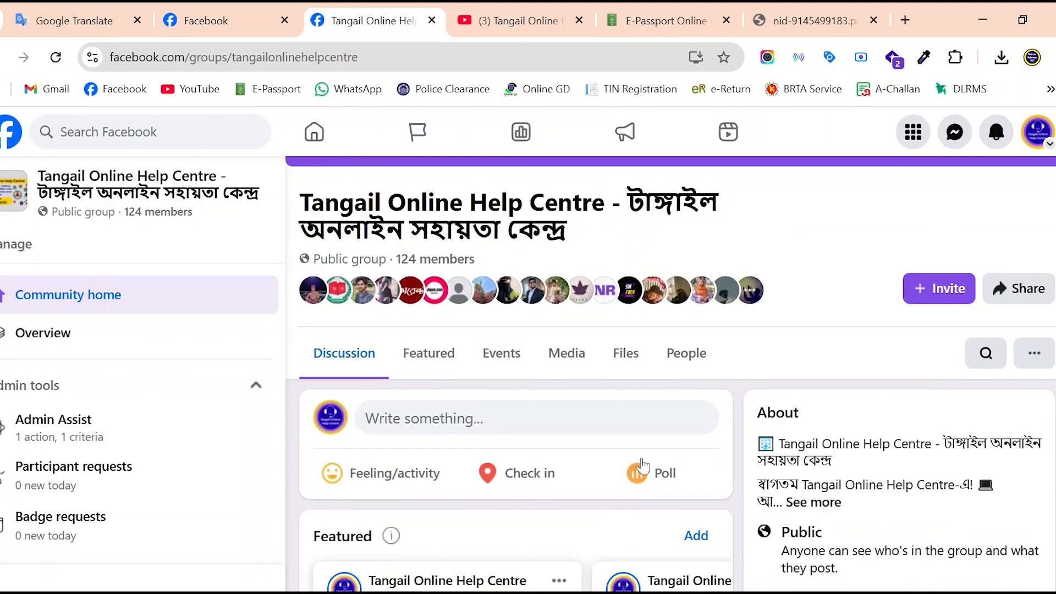
# Step: Switch to the Tangail Online Help Centre YouTube channel and browse its latest videos
pyautogui.click(494, 3)
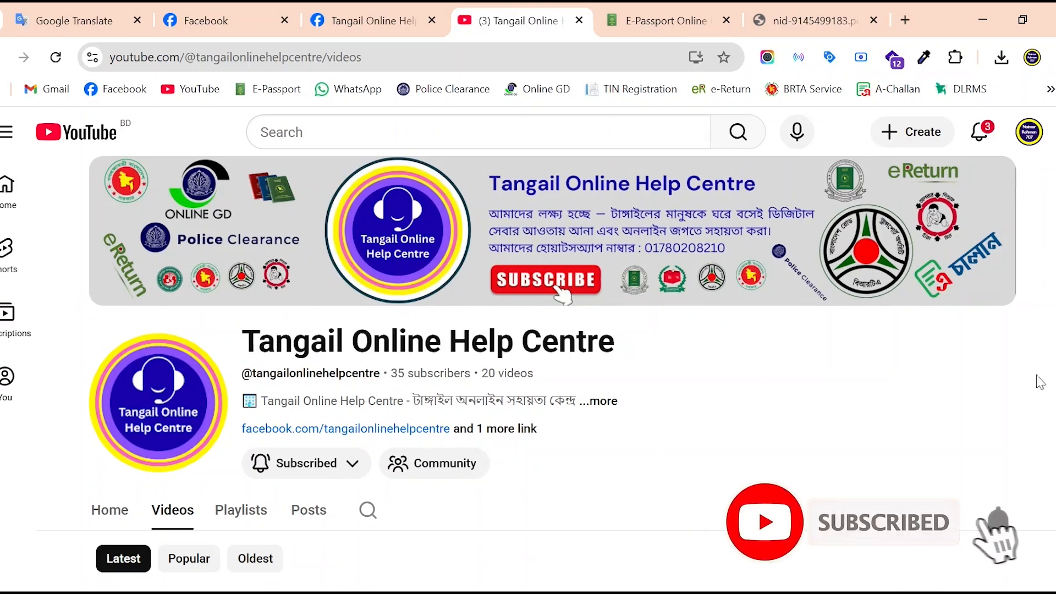
pyautogui.scroll(-3, 1044, 403)
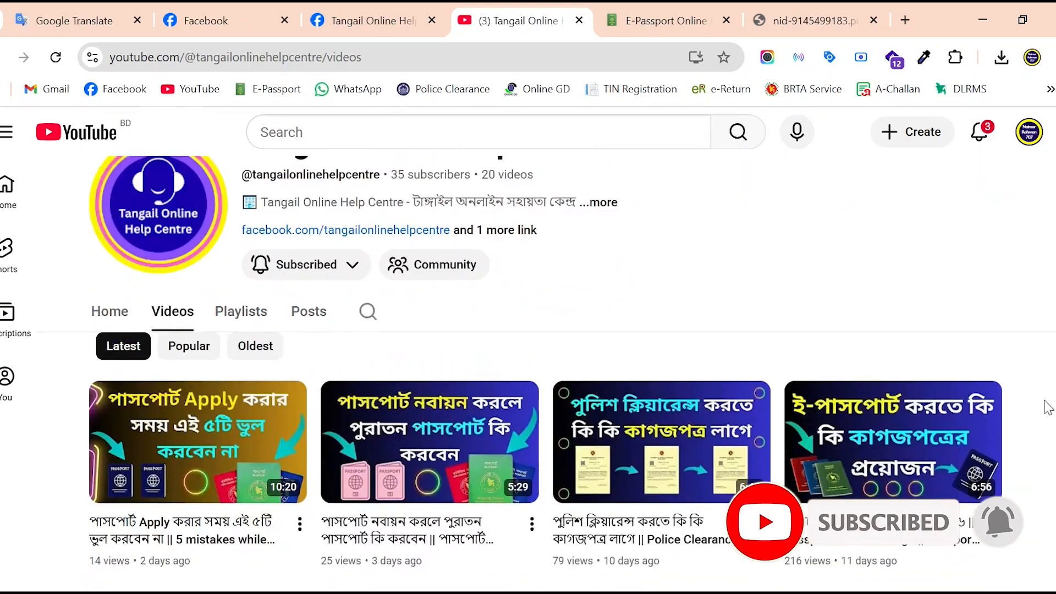
pyautogui.scroll(-1, 1048, 408)
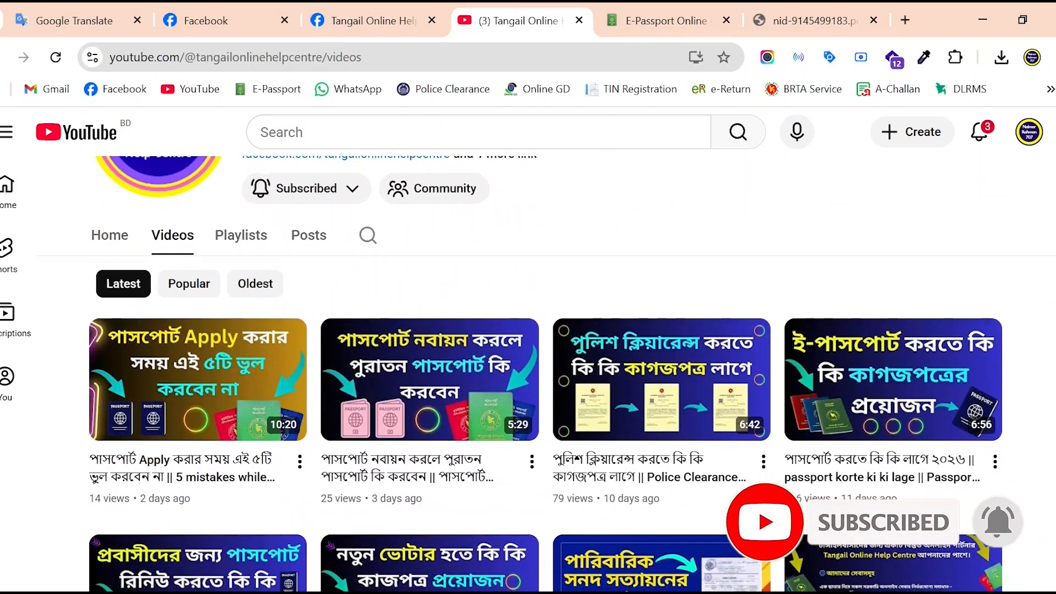
pyautogui.scroll(-1, 674, 297)
pyautogui.scroll(6, 674, 297)
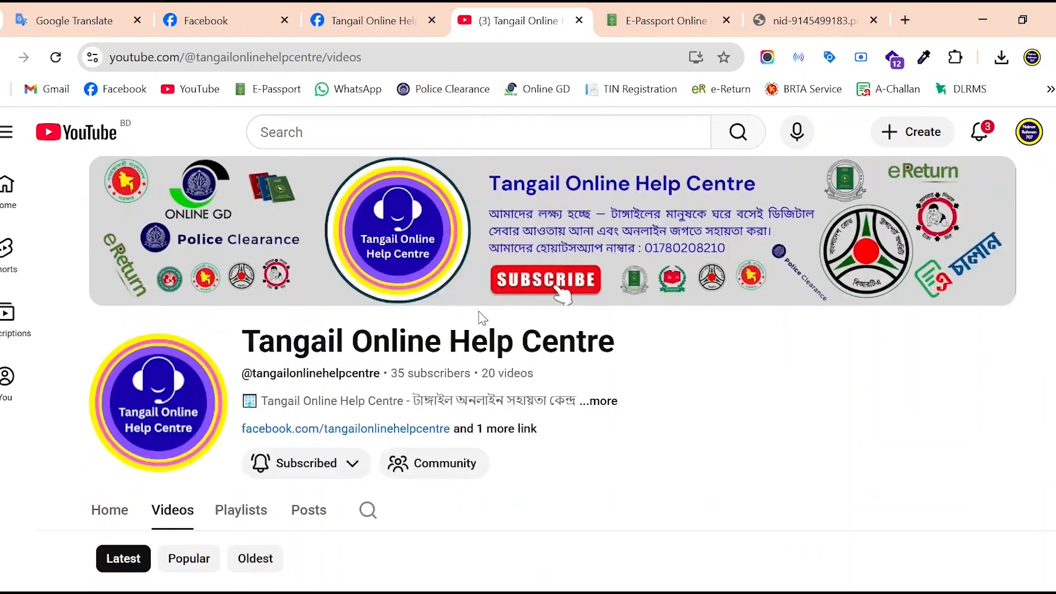
pyautogui.tripleClick(482, 325)
pyautogui.click(487, 338)
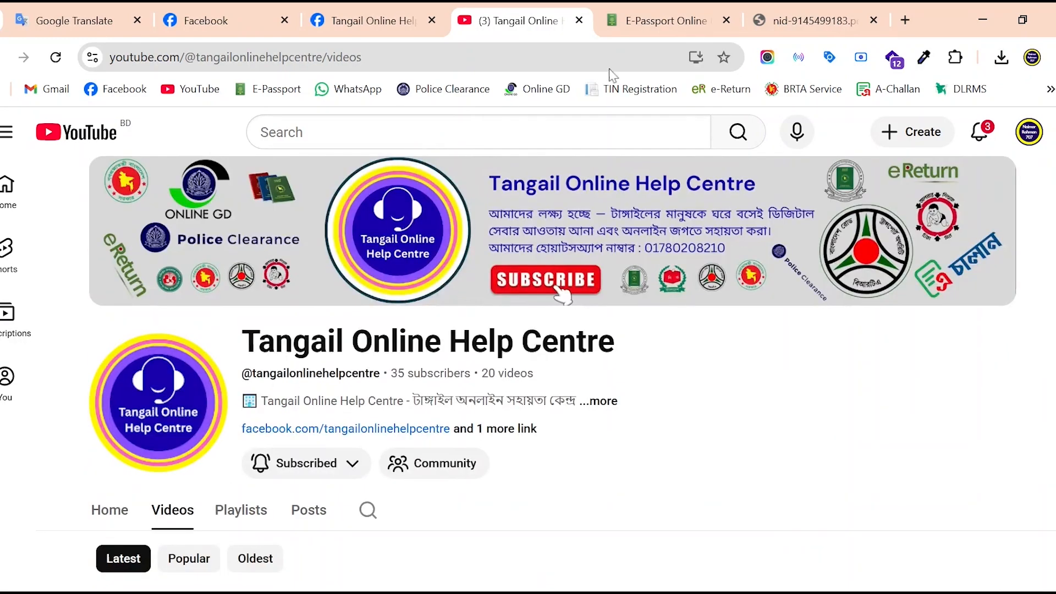
# Step: Return to the e-Passport portal's My applications page and start an application for a new e-Passport
pyautogui.click(614, 9)
pyautogui.tripleClick(246, 216)
pyautogui.click(563, 224)
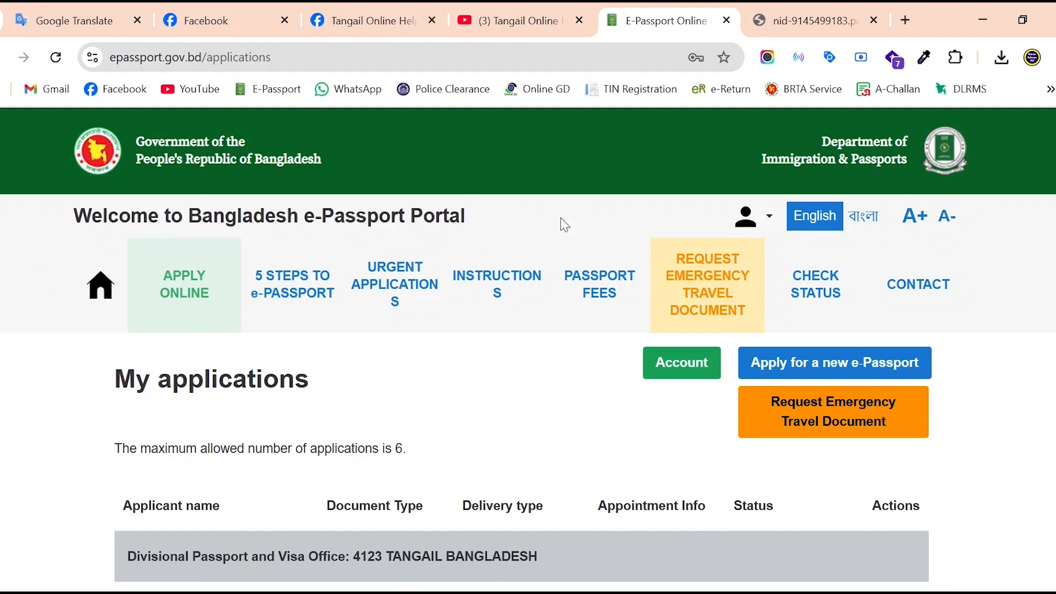
pyautogui.scroll(-1, 1003, 368)
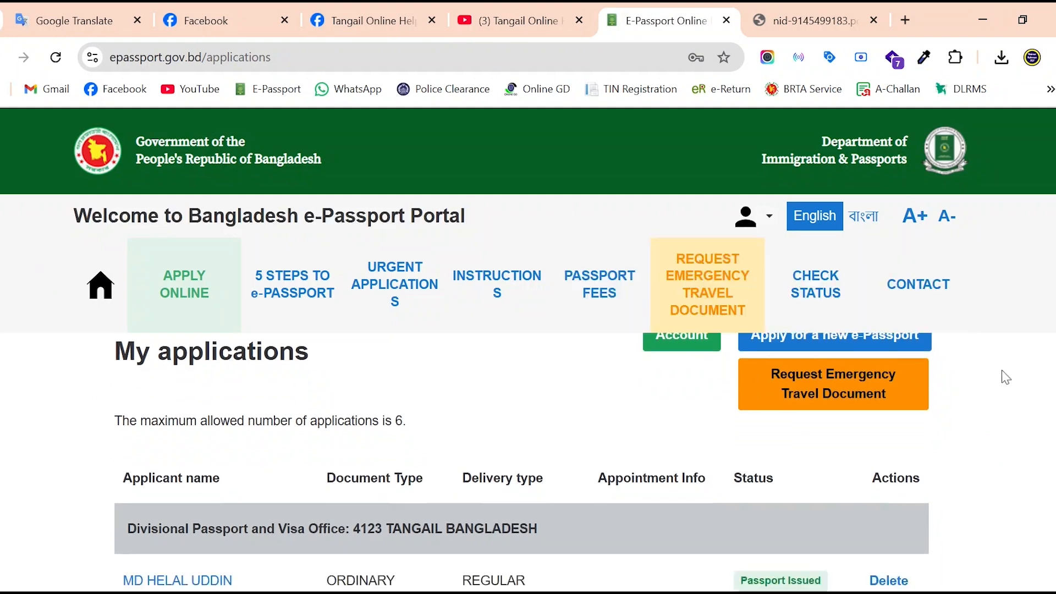
pyautogui.scroll(1, 1004, 374)
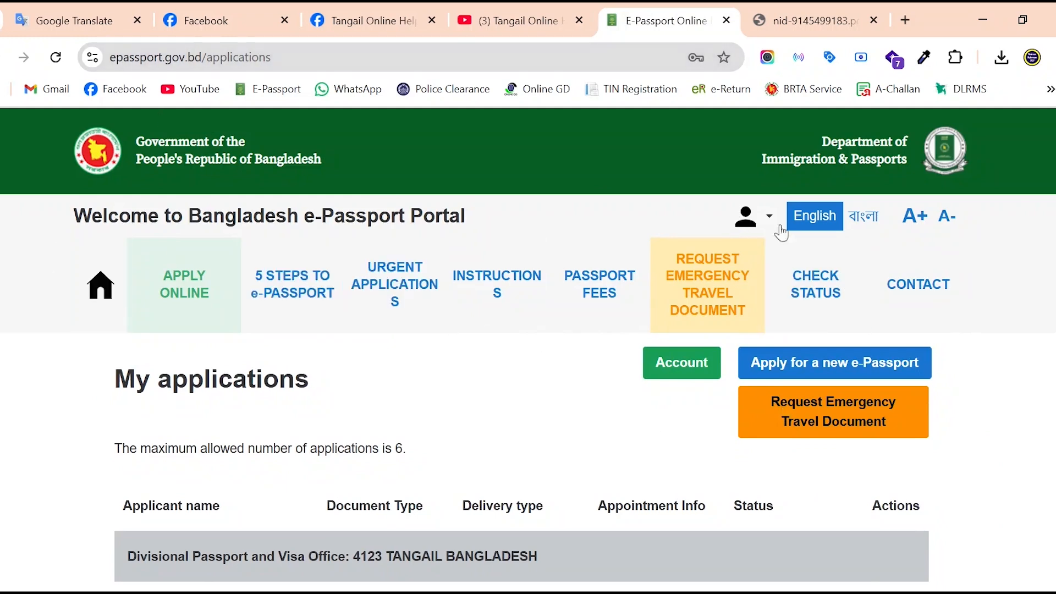
pyautogui.scroll(-1, 999, 394)
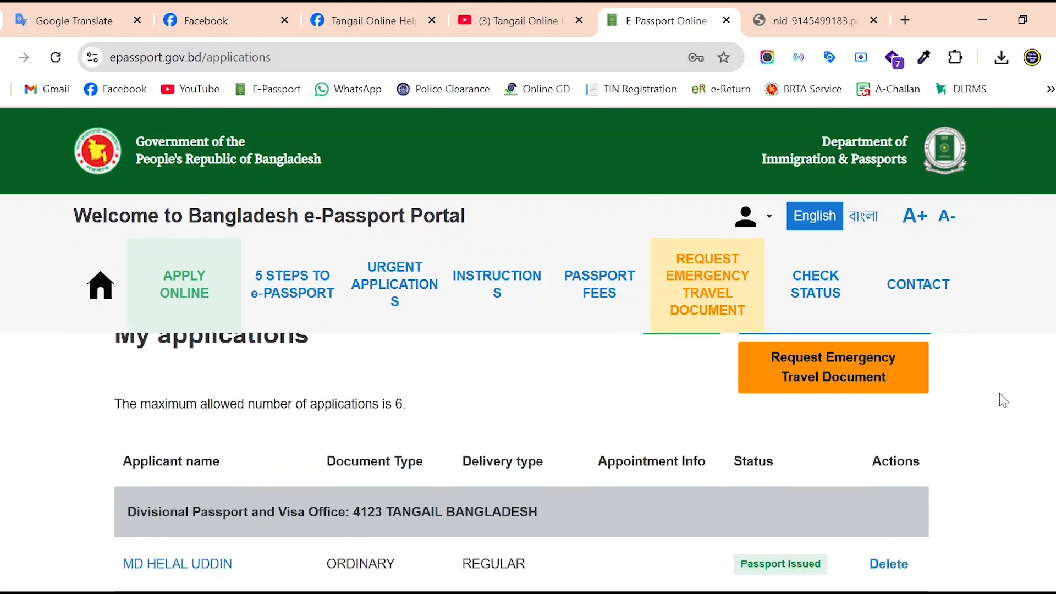
pyautogui.scroll(1, 999, 394)
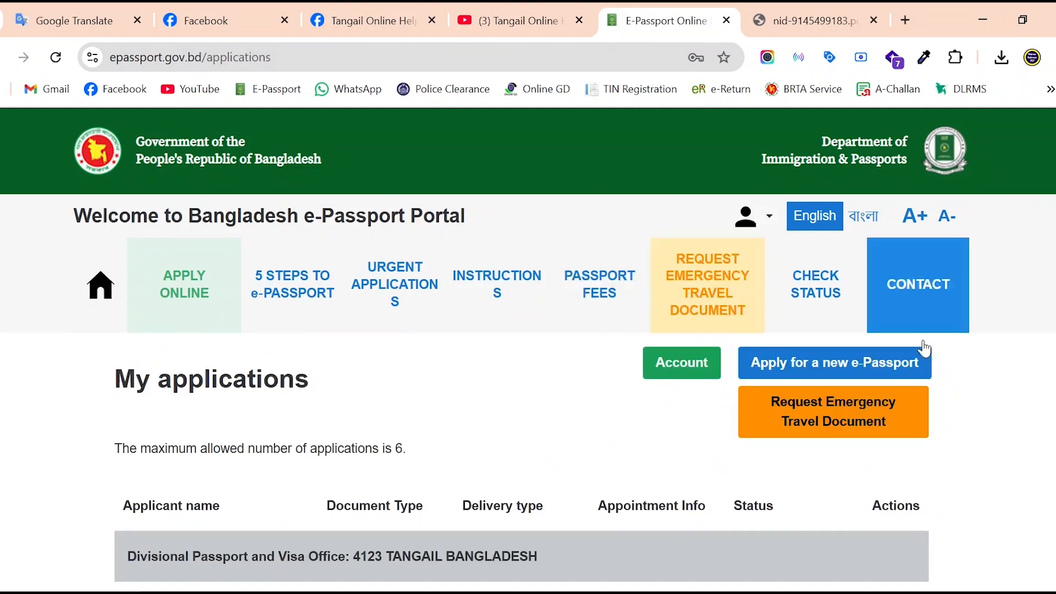
pyautogui.scroll(-1, 999, 435)
pyautogui.scroll(1, 1000, 434)
pyautogui.scroll(-1, 499, 431)
pyautogui.scroll(1, 538, 404)
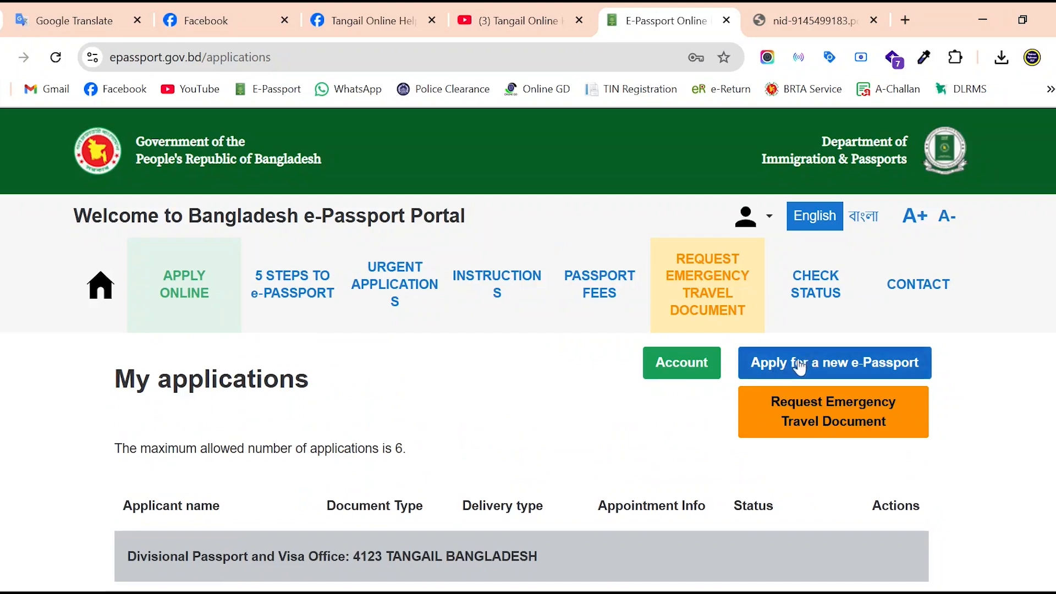
pyautogui.click(833, 373)
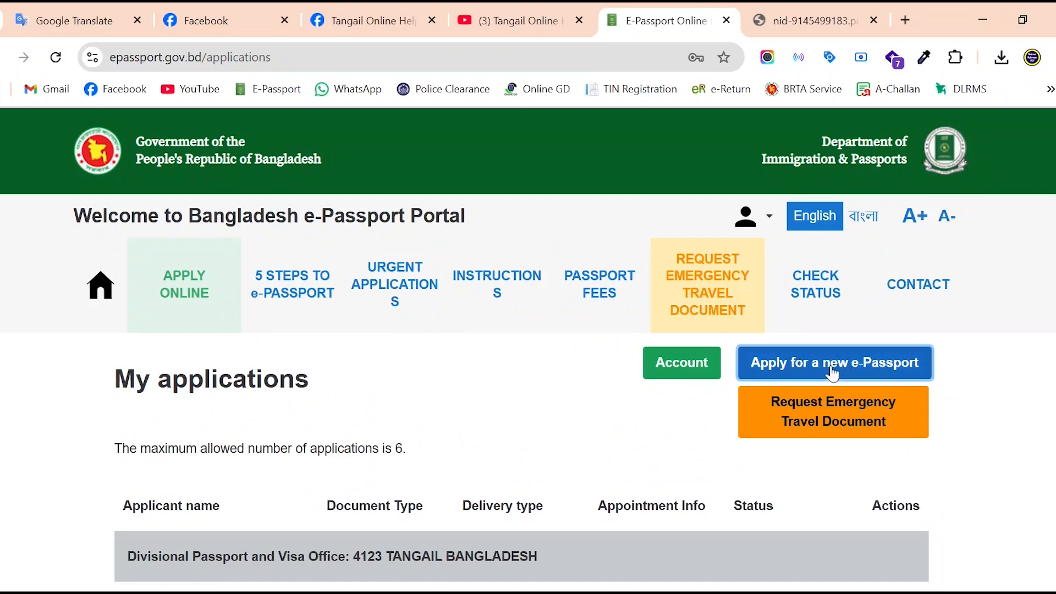
# Step: Keep Ordinary Passport as the passport type, save it and continue to the personal information section
pyautogui.scroll(-1, 719, 424)
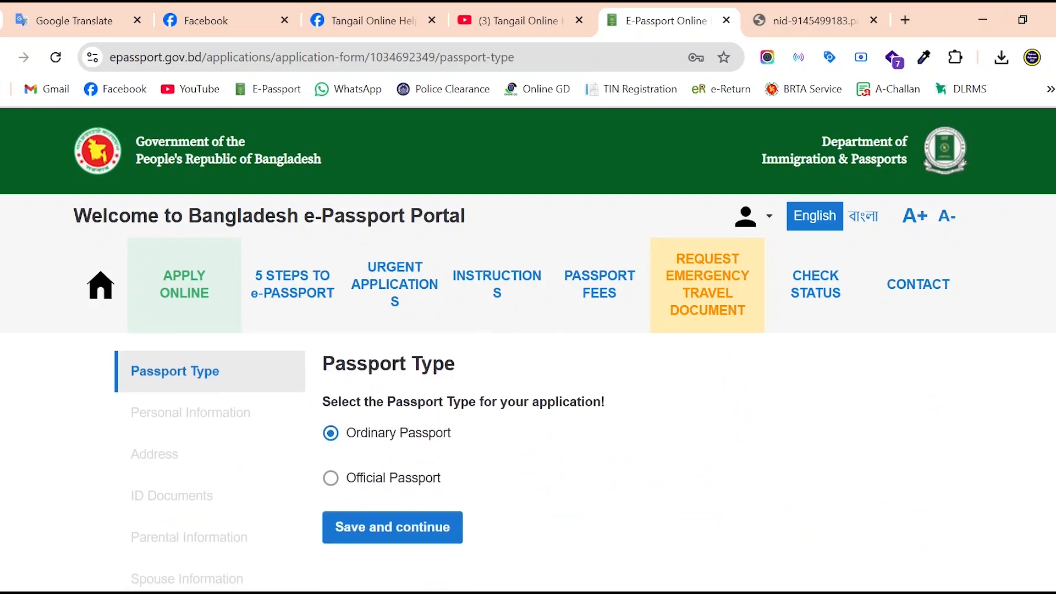
pyautogui.scroll(-1, 556, 415)
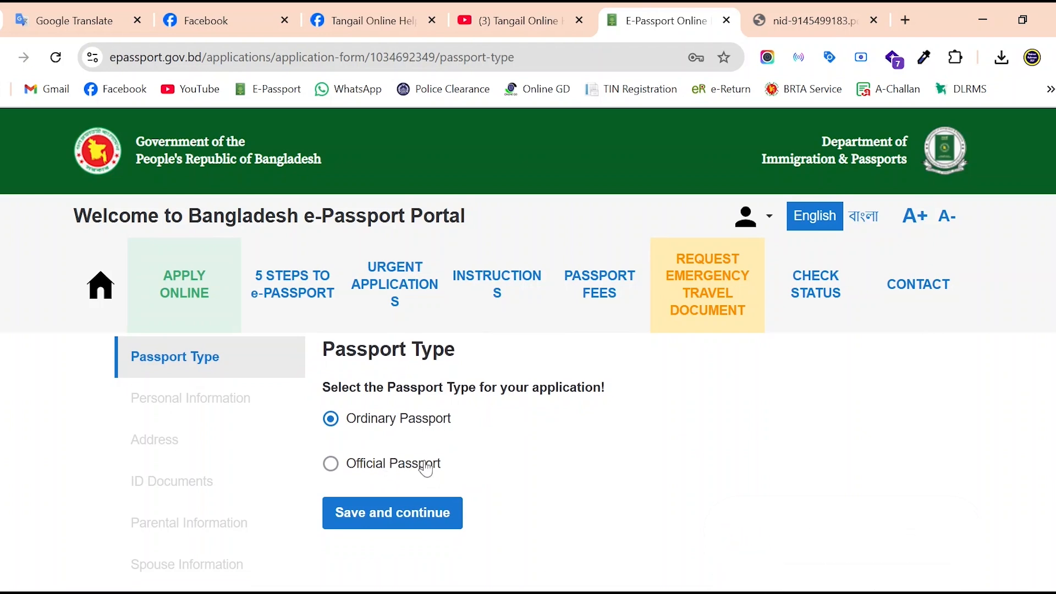
pyautogui.tripleClick(483, 395)
pyautogui.click(483, 394)
pyautogui.doubleClick(513, 389)
pyautogui.tripleClick(513, 388)
pyautogui.click(511, 389)
pyautogui.click(391, 517)
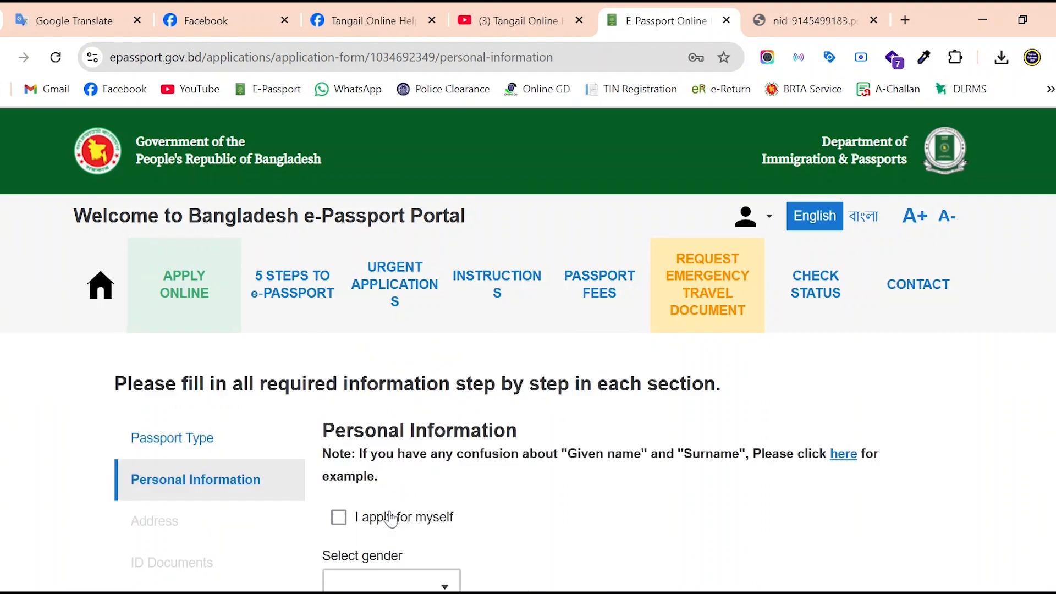
# Step: Mark the application as "I apply for myself" in the Personal Information section
pyautogui.scroll(-1, 497, 474)
pyautogui.scroll(1, 562, 471)
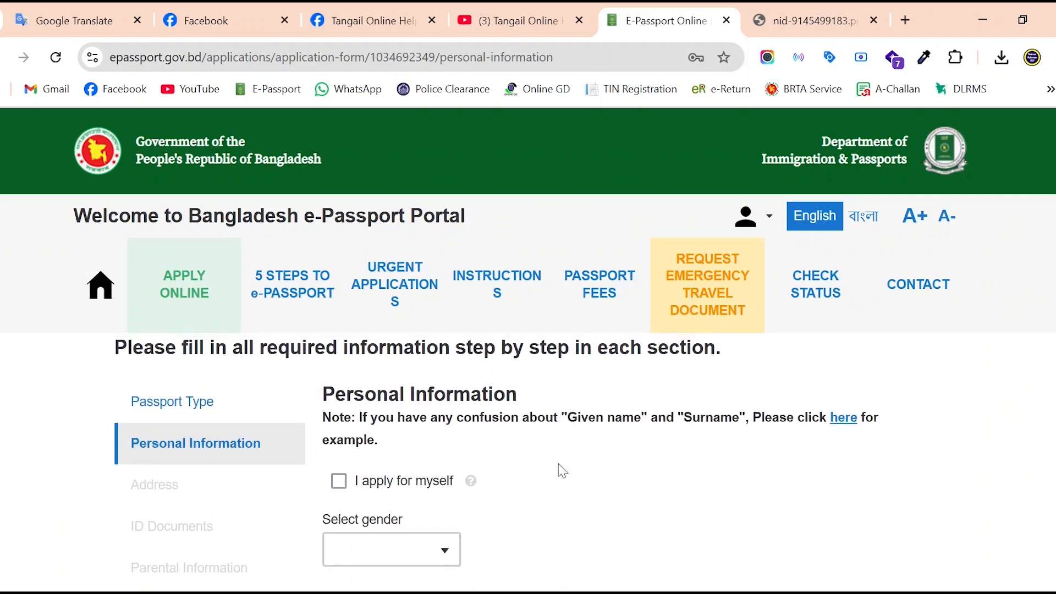
pyautogui.moveTo(323, 394); pyautogui.dragTo(518, 396)
pyautogui.click(545, 411)
pyautogui.scroll(-1, 545, 412)
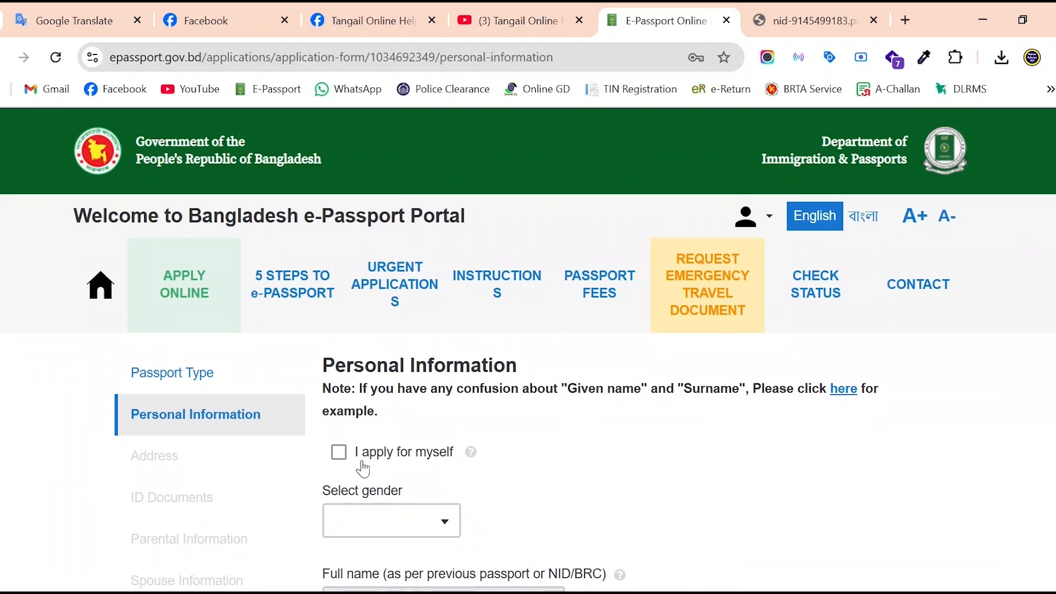
pyautogui.click(448, 462)
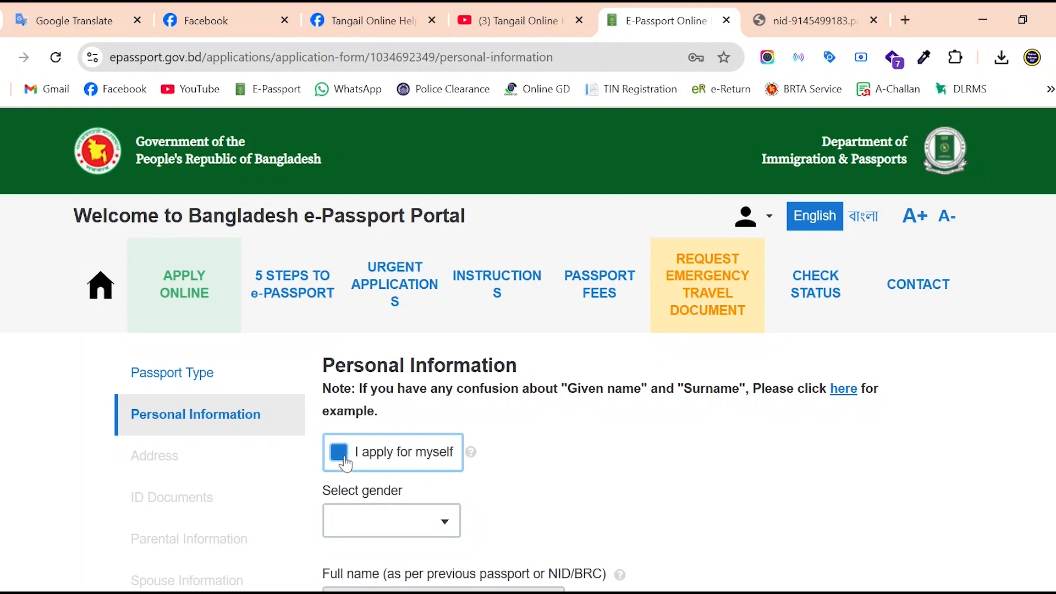
# Step: Select the applicant's gender in the personal information form, checking it against the NID PDF
pyautogui.scroll(-2, 528, 462)
pyautogui.scroll(-1, 622, 427)
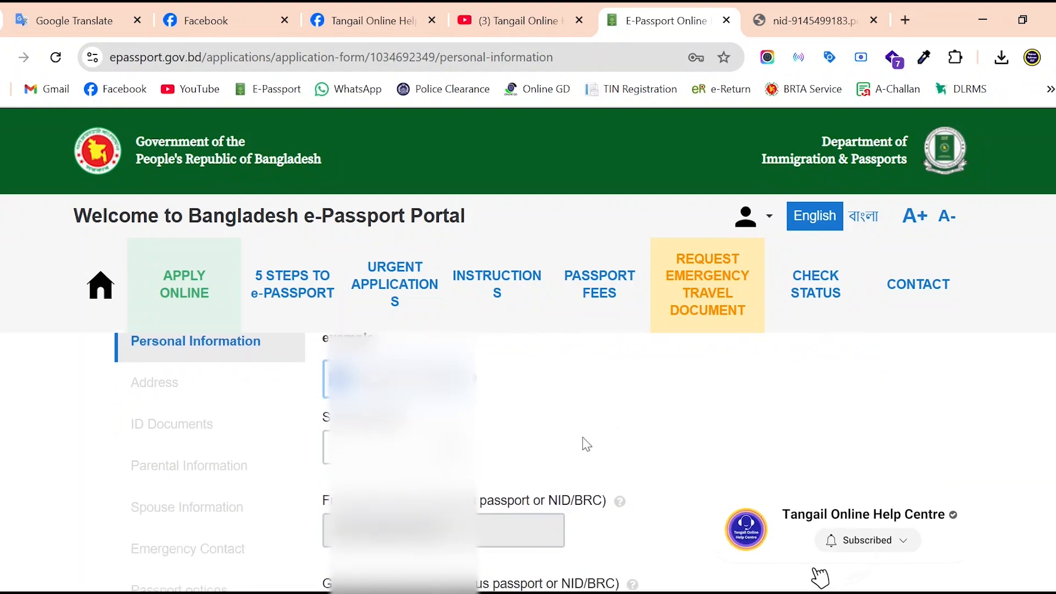
pyautogui.scroll(-1, 585, 441)
pyautogui.click(436, 433)
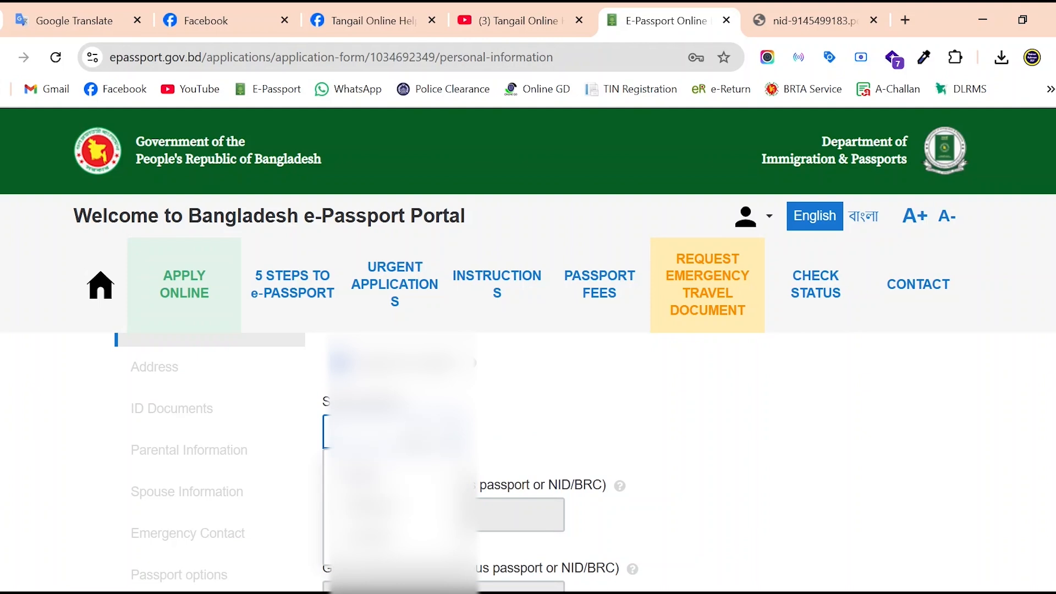
pyautogui.click(776, 11)
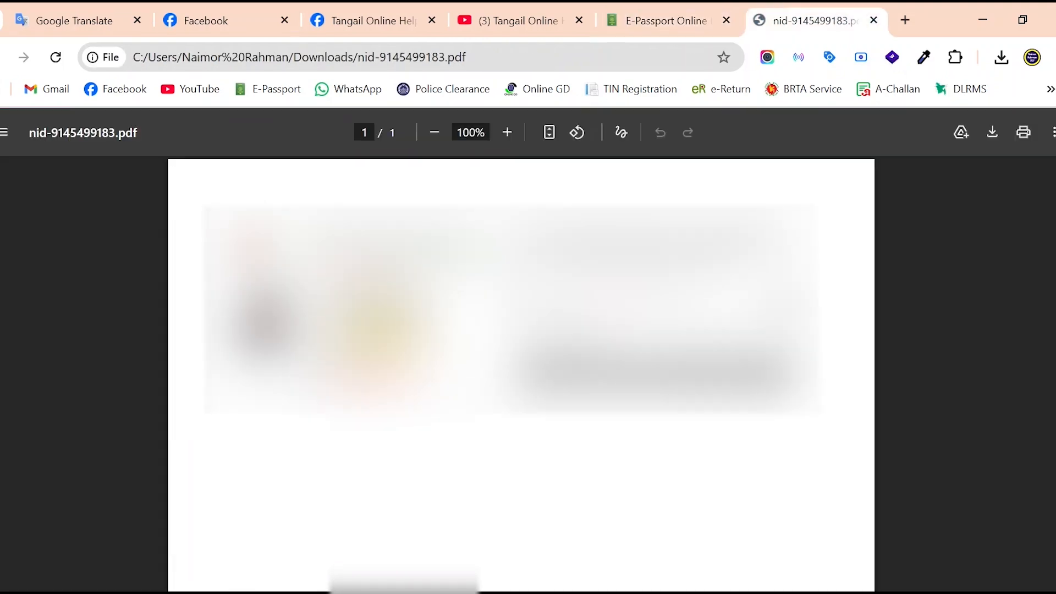
pyautogui.click(640, 15)
pyautogui.click(396, 506)
pyautogui.scroll(-1, 996, 395)
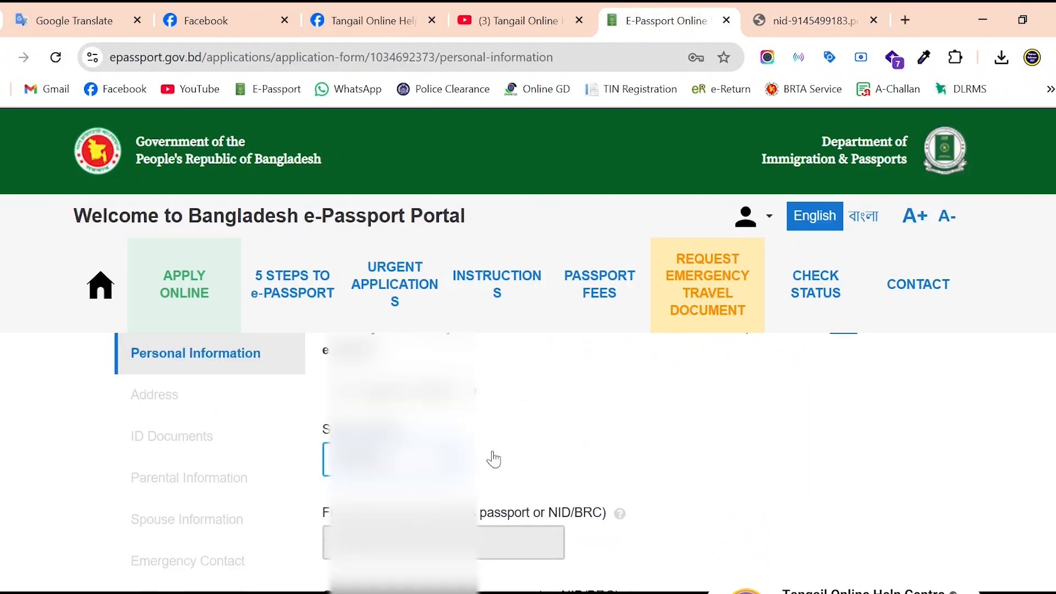
# Step: Paste the applicant's given name as per the previous passport or NID/BRC
pyautogui.scroll(-3, 632, 466)
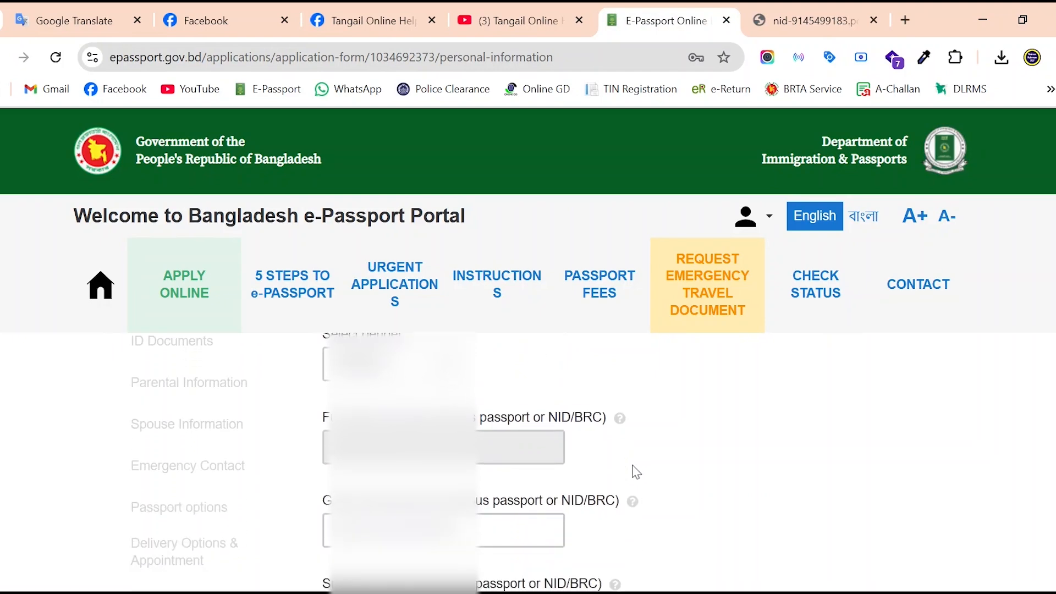
pyautogui.scroll(-2, 632, 465)
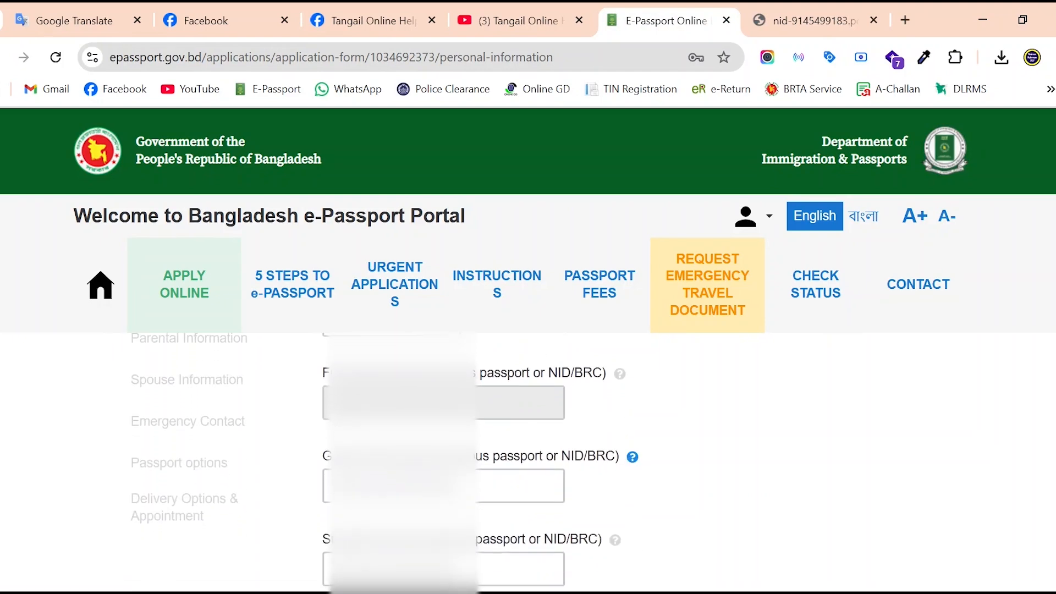
pyautogui.scroll(-1, 632, 456)
pyautogui.scroll(-1, 633, 440)
pyautogui.click(451, 432)
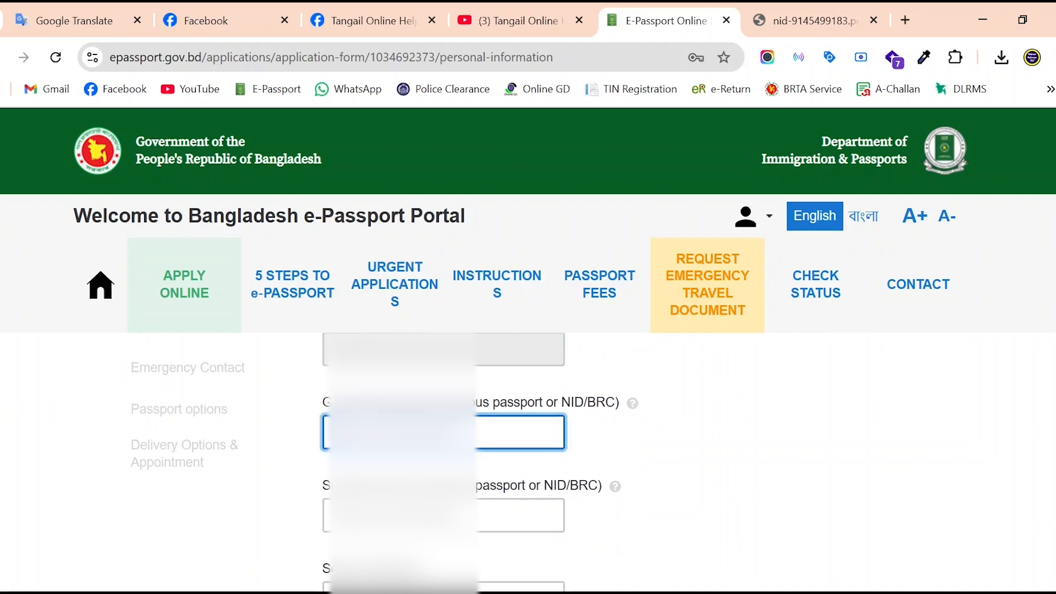
pyautogui.hotkey('ctrl', 'v')
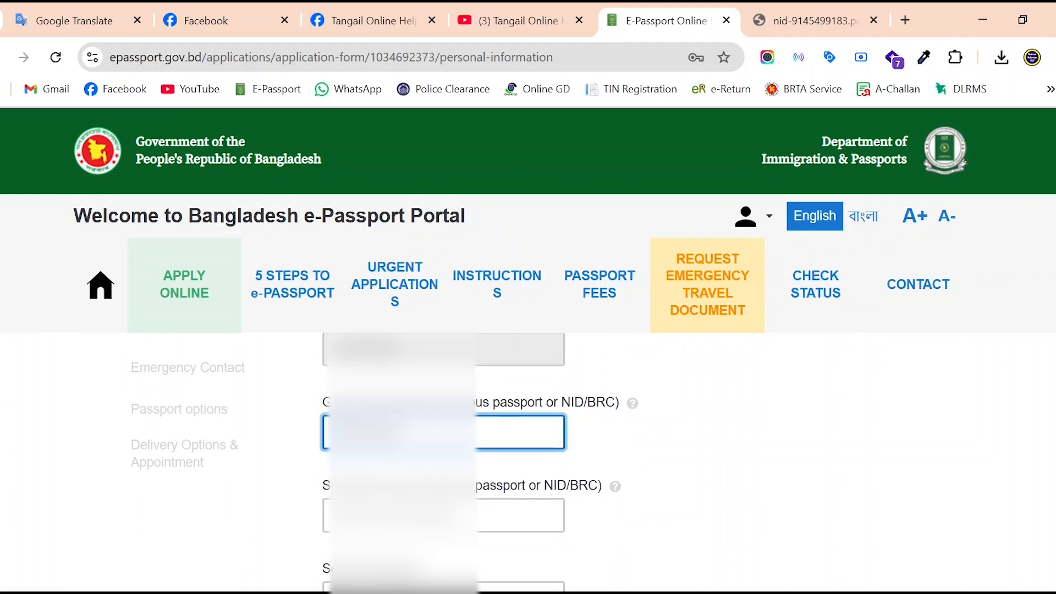
# Step: Finish the applicant's given name and fill in the surname as per the NID, checking the spelling against the NID PDF
pyautogui.click(803, 25)
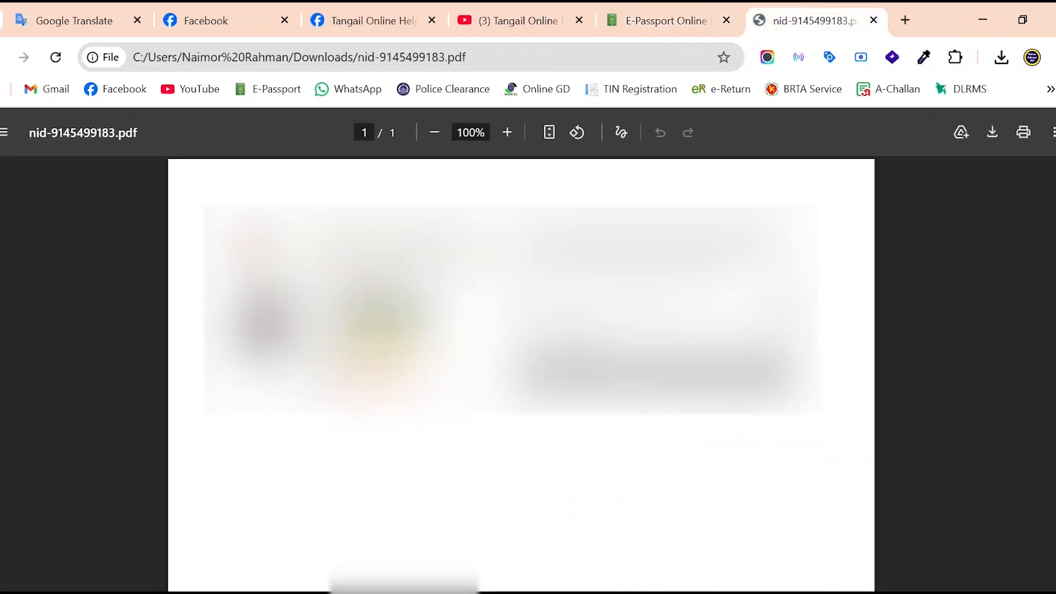
pyautogui.click(674, 5)
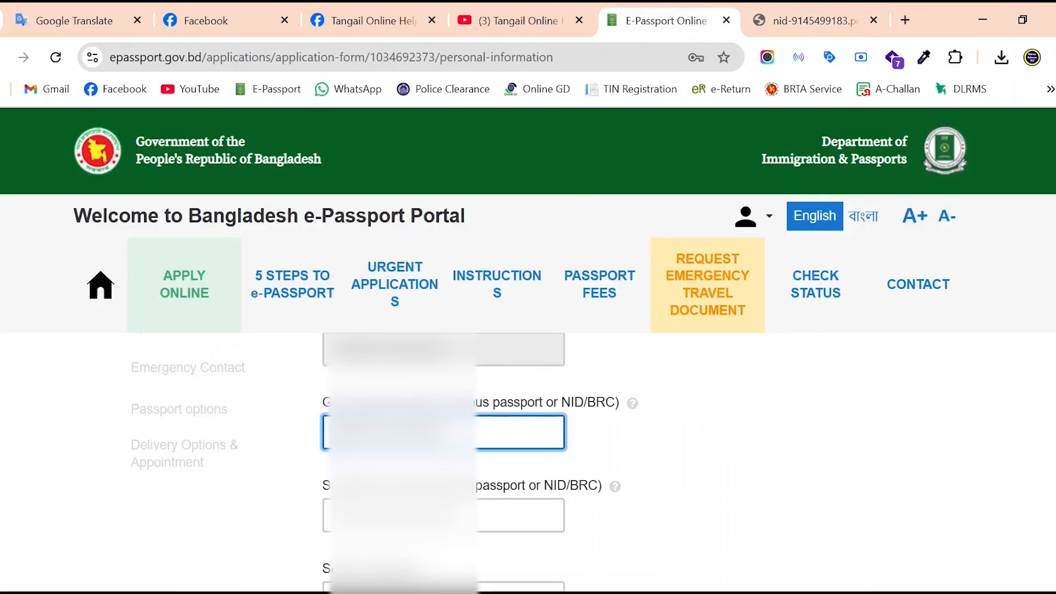
pyautogui.scroll(-1, 385, 462)
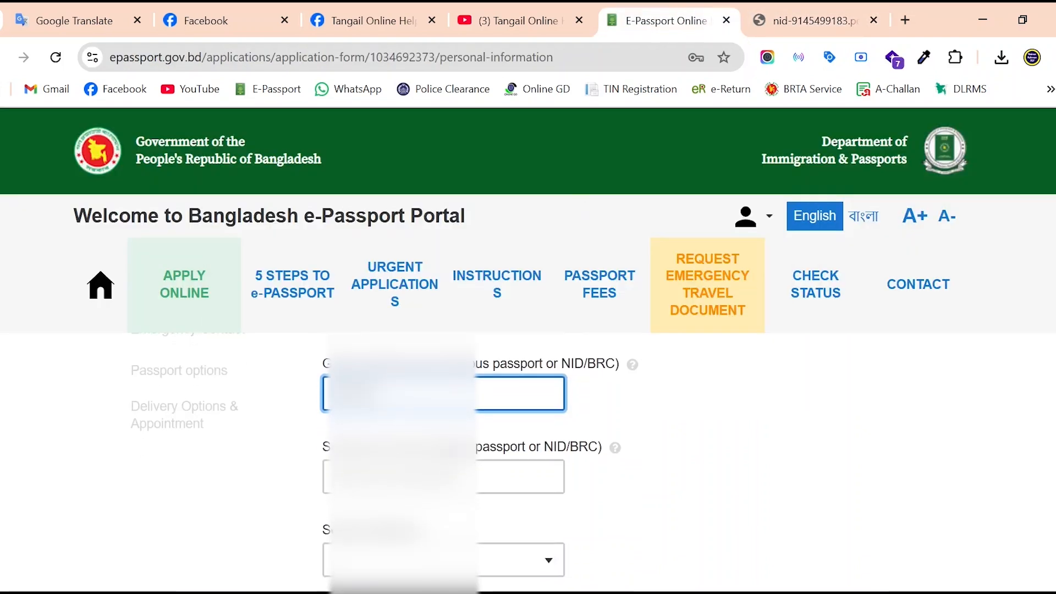
pyautogui.click(405, 478)
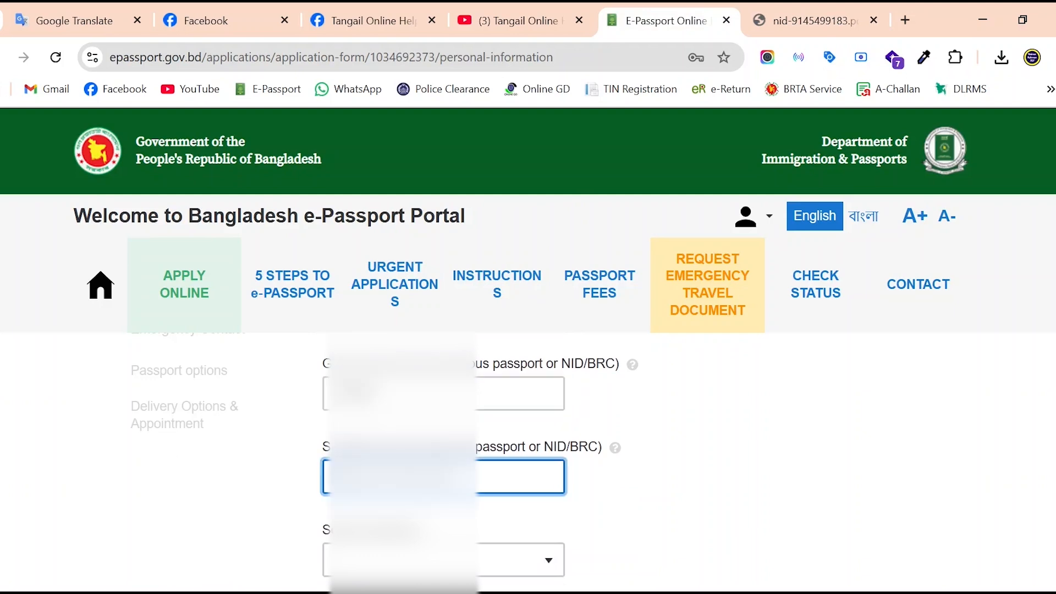
pyautogui.scroll(-3, 732, 449)
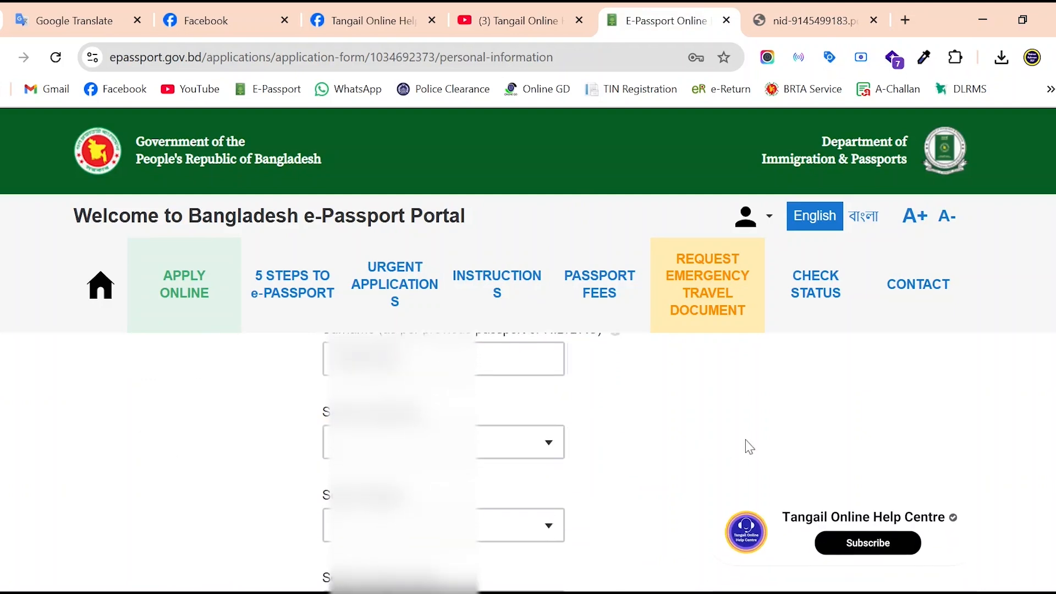
# Step: Set the applicant's profession to HOUSE WIFE in the personal information form
pyautogui.click(495, 439)
pyautogui.scroll(2, 442, 462)
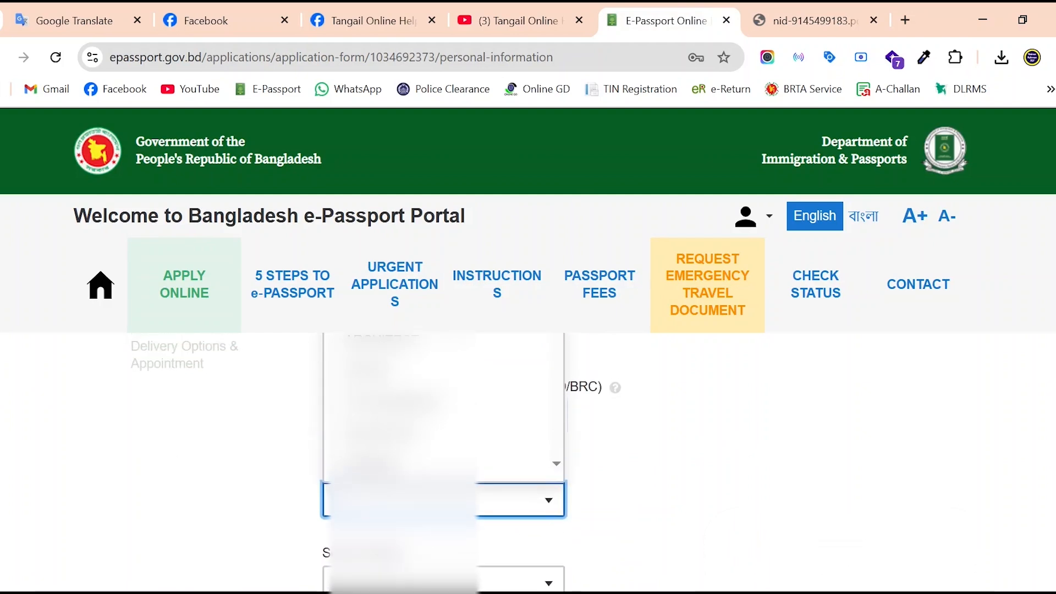
pyautogui.scroll(1, 443, 462)
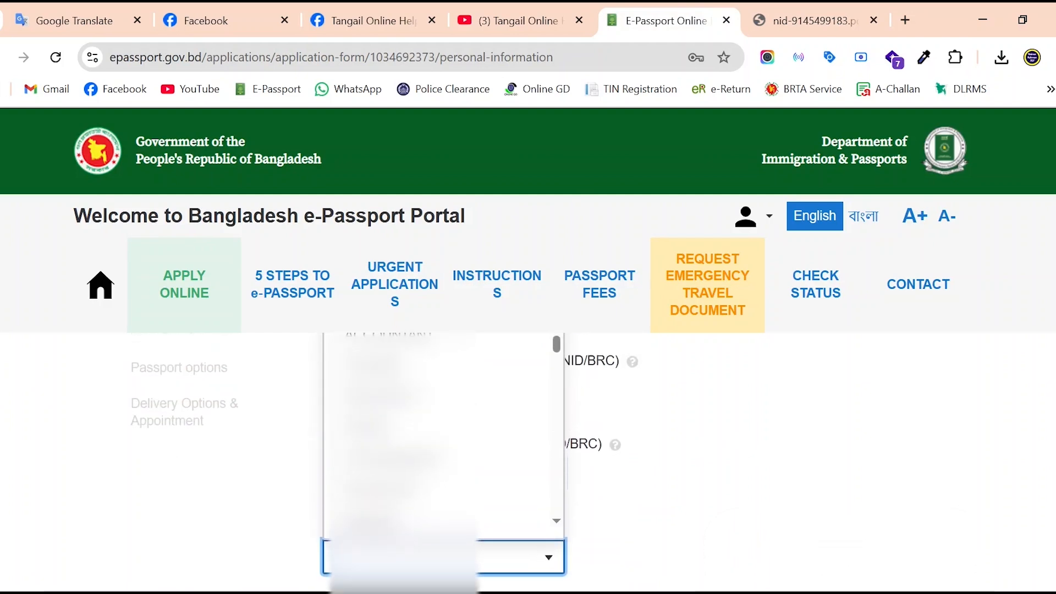
pyautogui.scroll(-2, 440, 451)
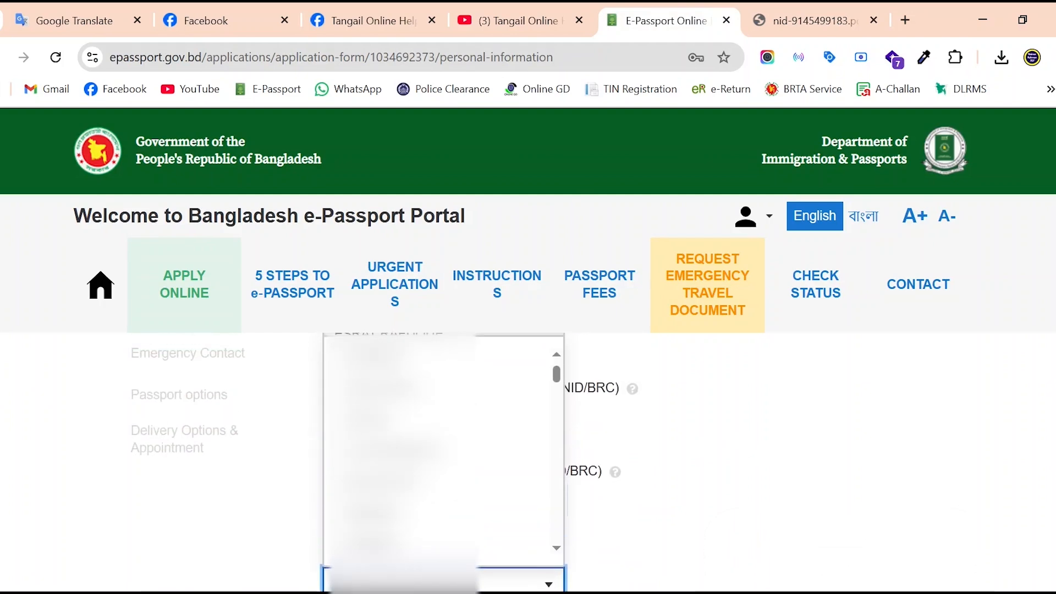
pyautogui.scroll(-2, 440, 451)
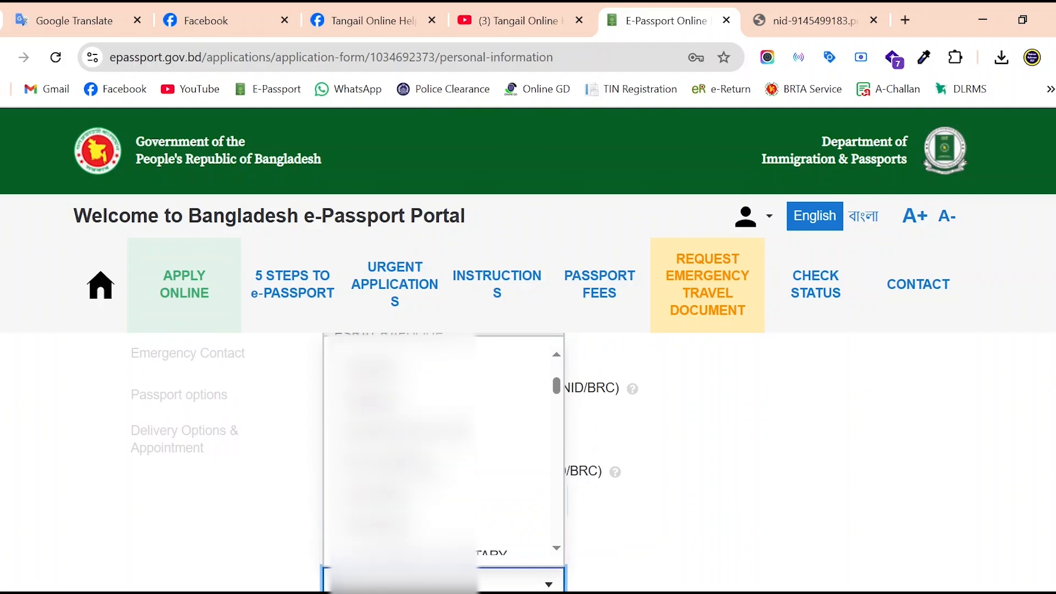
pyautogui.scroll(-3, 440, 451)
pyautogui.scroll(-1, 440, 451)
pyautogui.scroll(-1, 500, 487)
pyautogui.scroll(3, 499, 487)
pyautogui.scroll(-1, 644, 481)
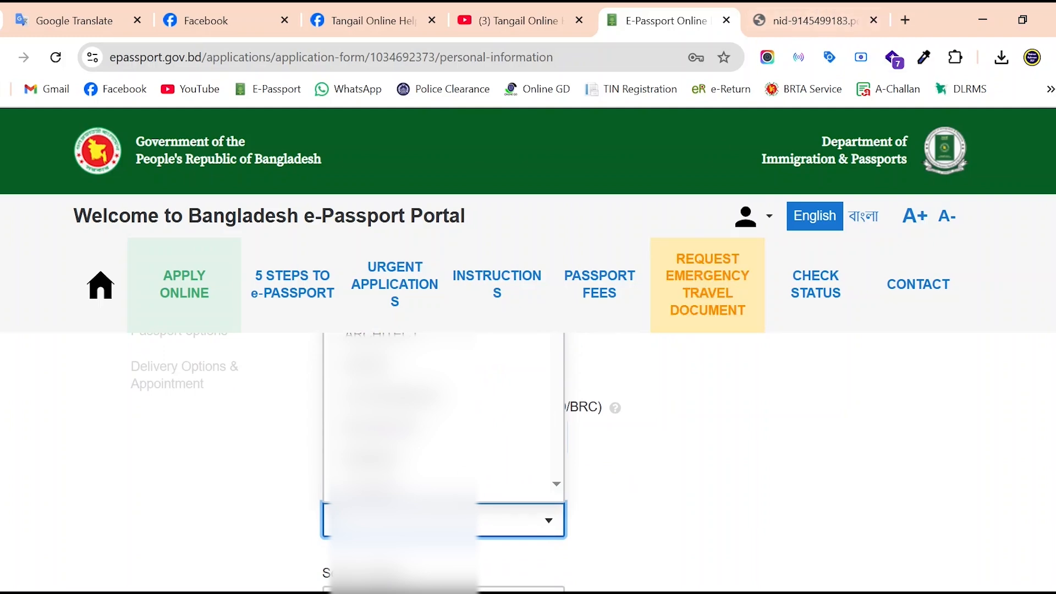
pyautogui.write('bus')
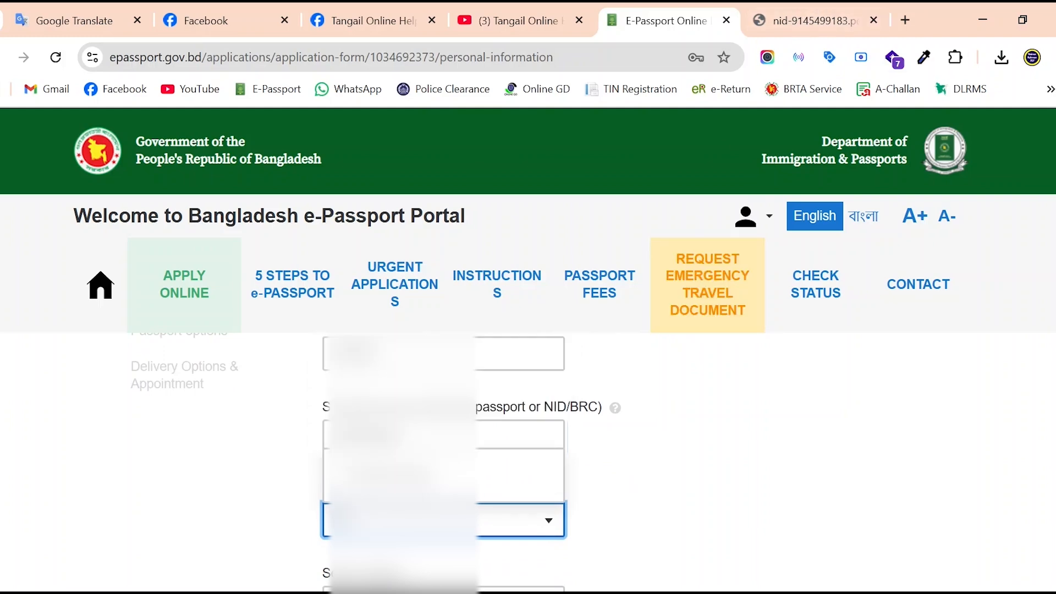
pyautogui.click(559, 456)
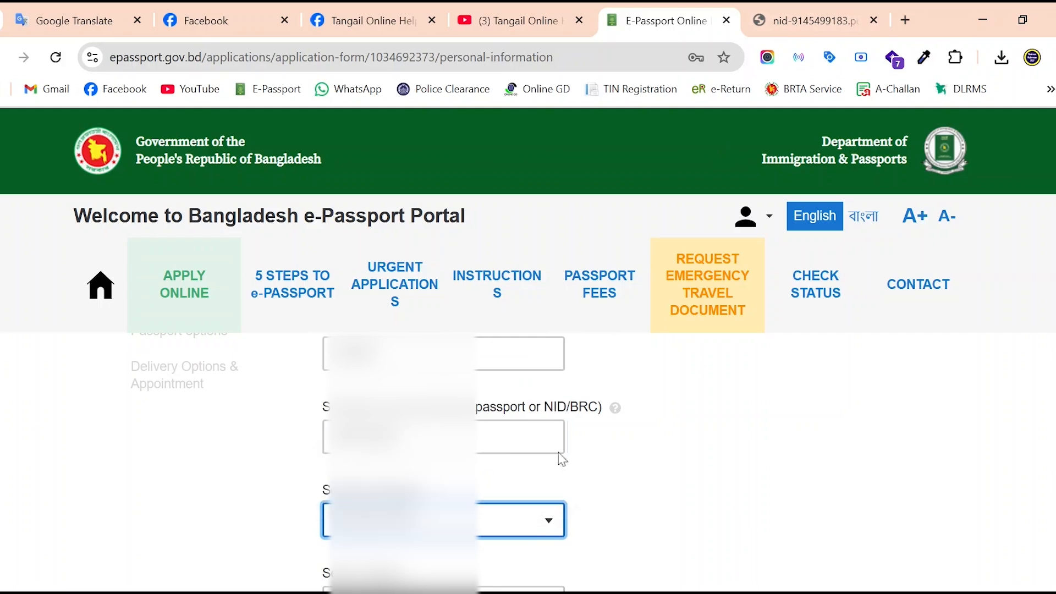
# Step: Select the applicant's religion in the personal information form
pyautogui.scroll(-1, 745, 469)
pyautogui.scroll(-1, 731, 465)
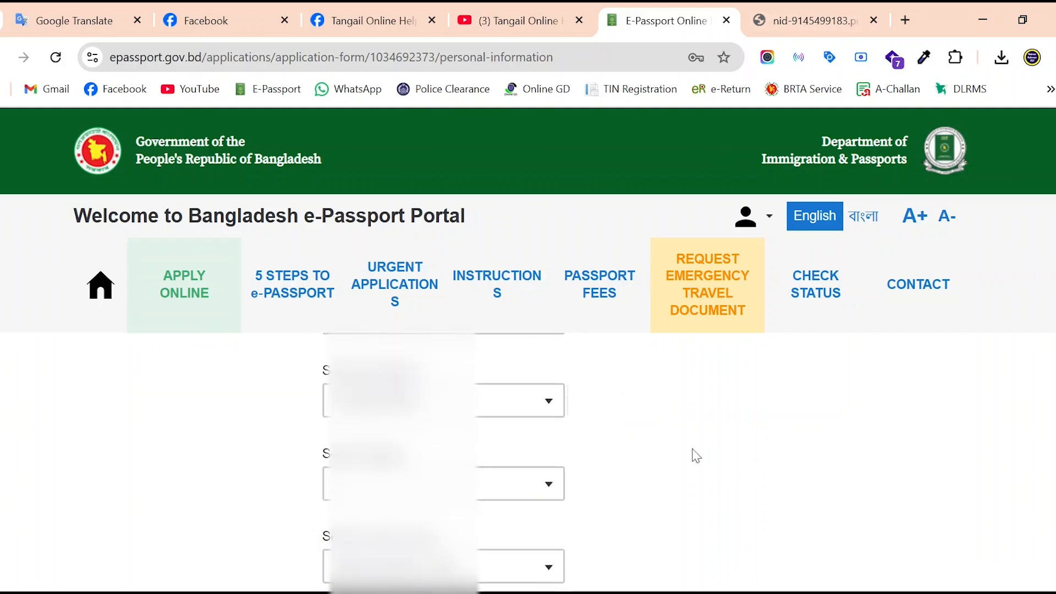
pyautogui.scroll(1, 676, 453)
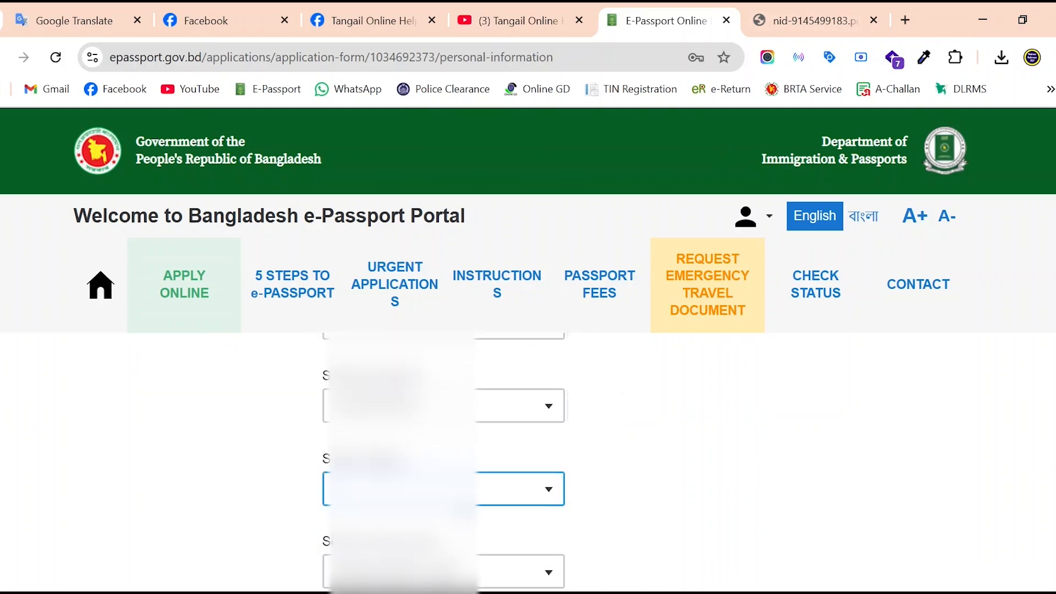
pyautogui.click(432, 490)
pyautogui.scroll(1, 432, 490)
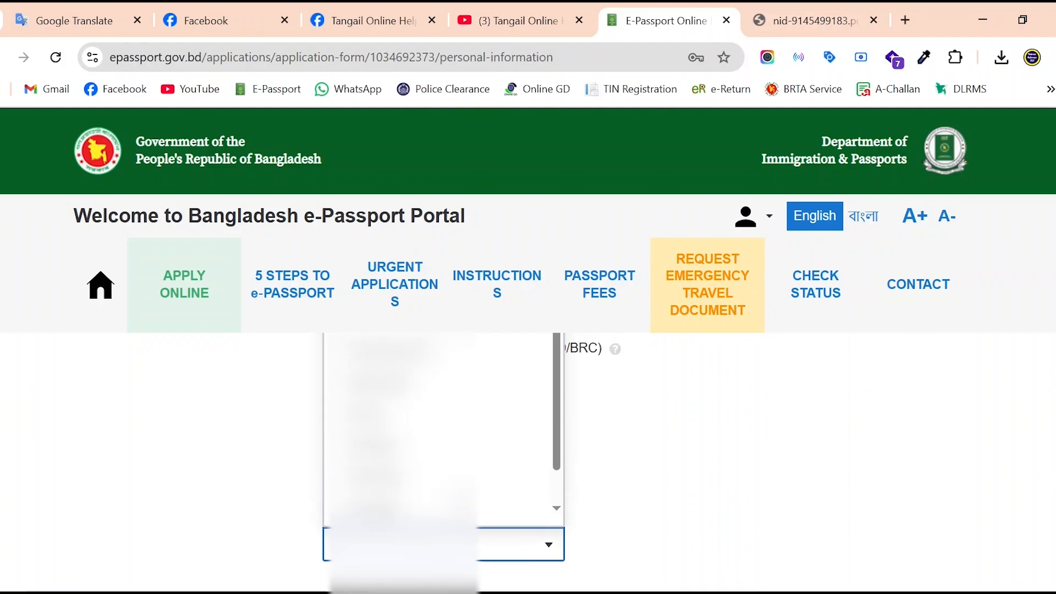
pyautogui.press('Up')
pyautogui.press('Up')
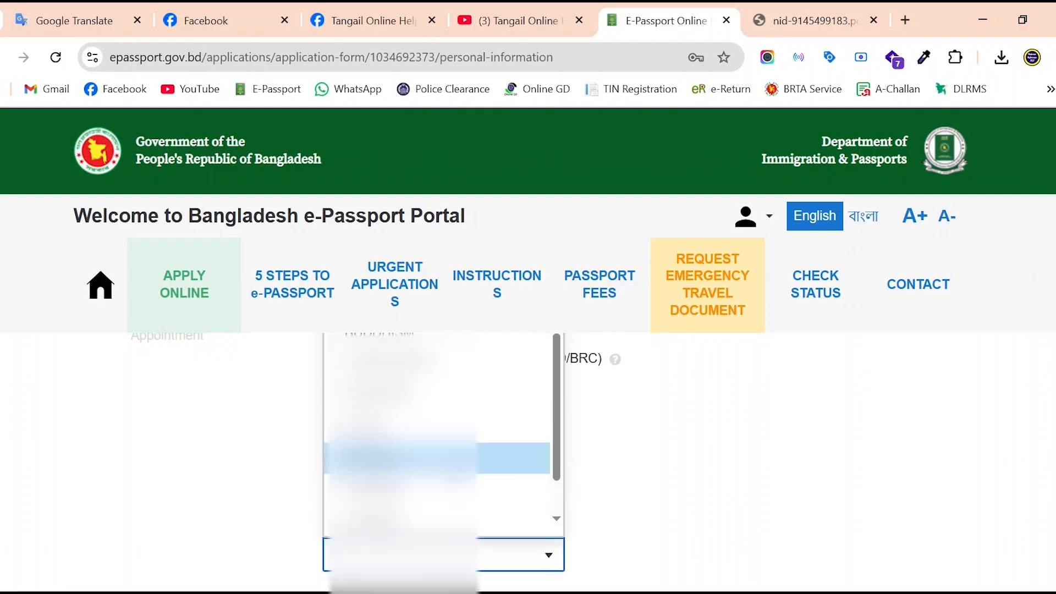
pyautogui.press('Return')
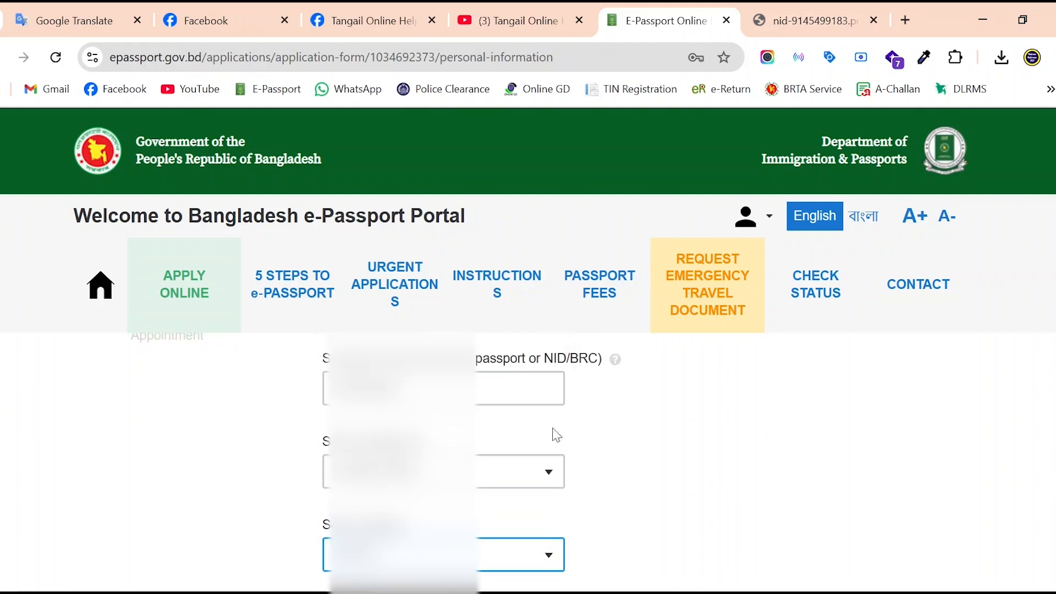
# Step: Enter the applicant's mobile number in the personal information form
pyautogui.scroll(-2, 785, 498)
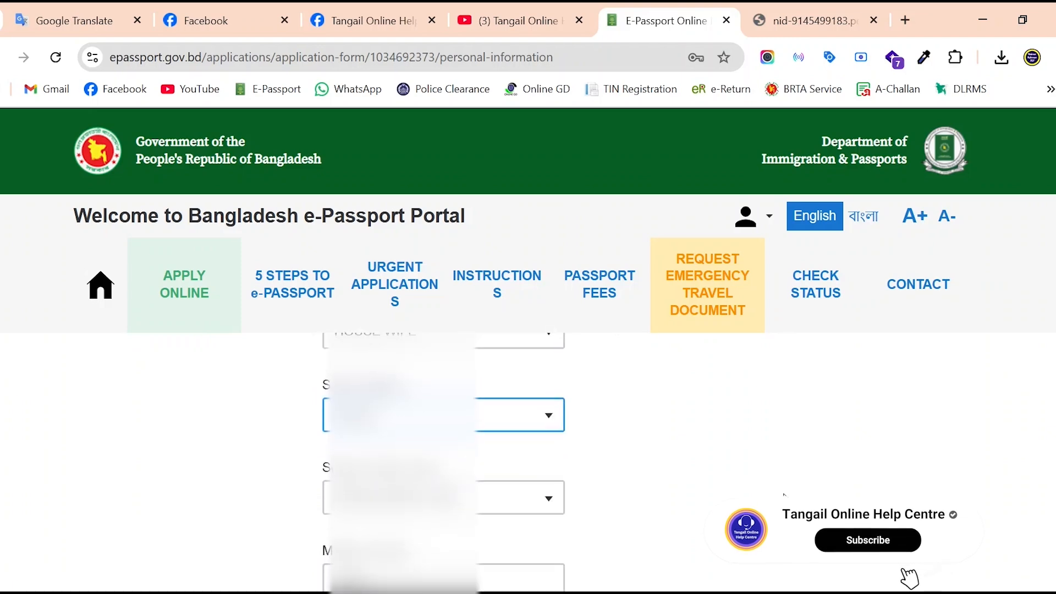
pyautogui.scroll(-1, 785, 496)
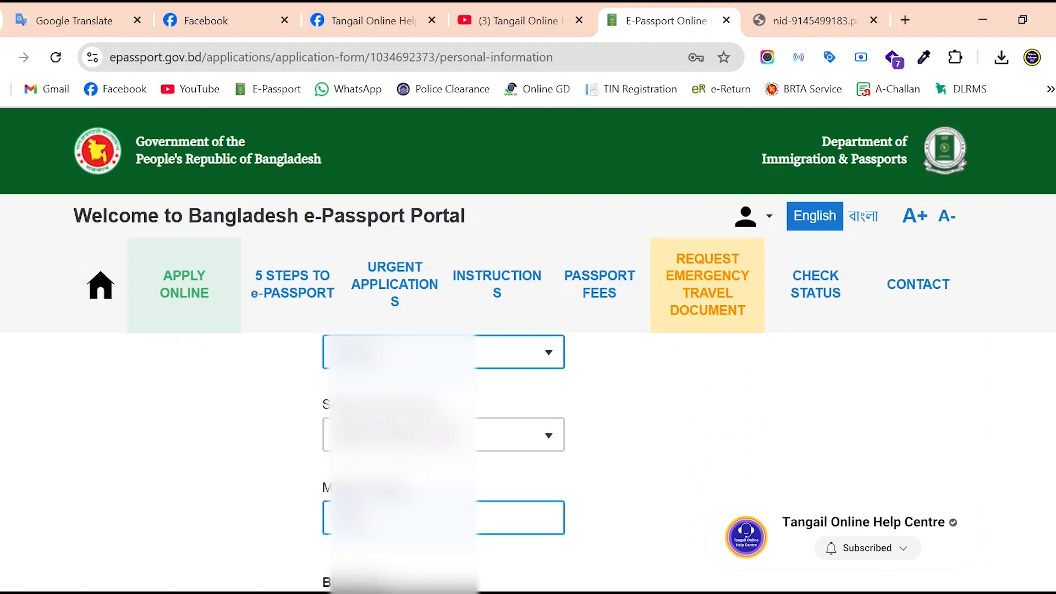
pyautogui.click(409, 517)
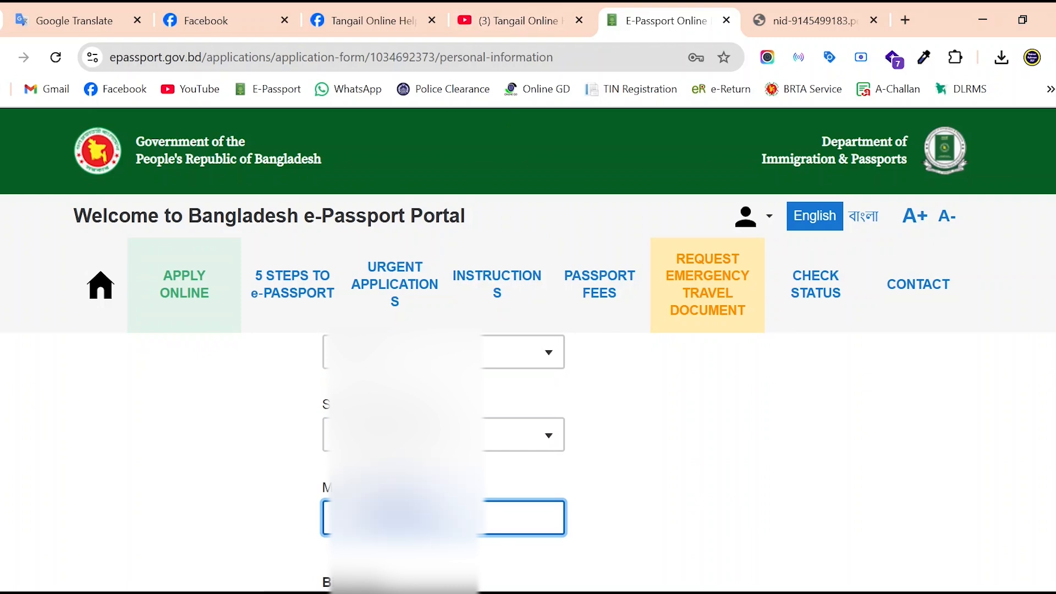
pyautogui.click(682, 486)
# Step: Check the birthplace in the NID PDF and set the district of birth to TANGAIL in the Birth data section
pyautogui.scroll(-3, 682, 487)
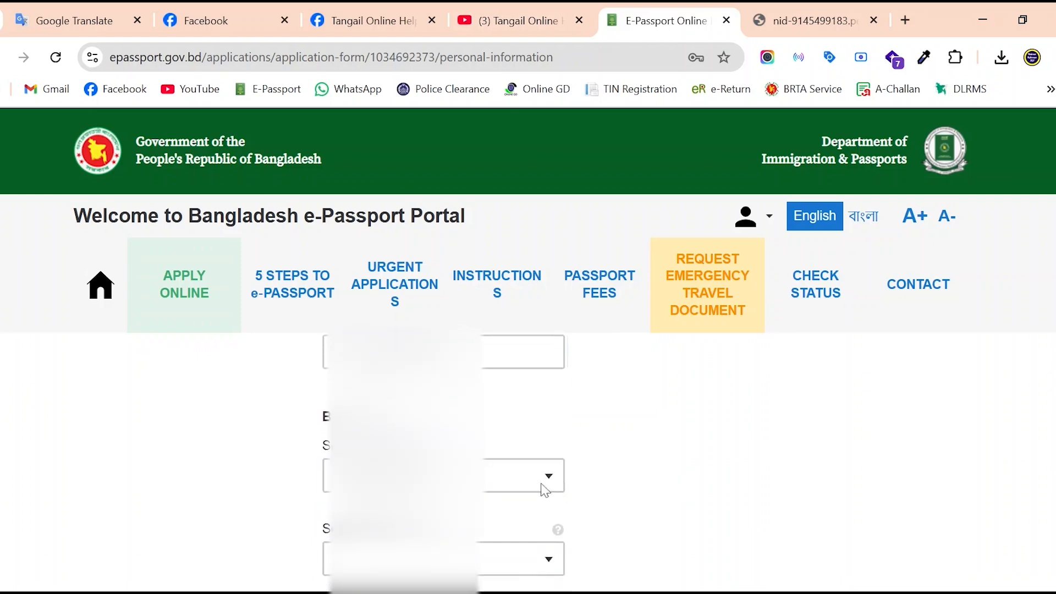
pyautogui.scroll(-1, 632, 490)
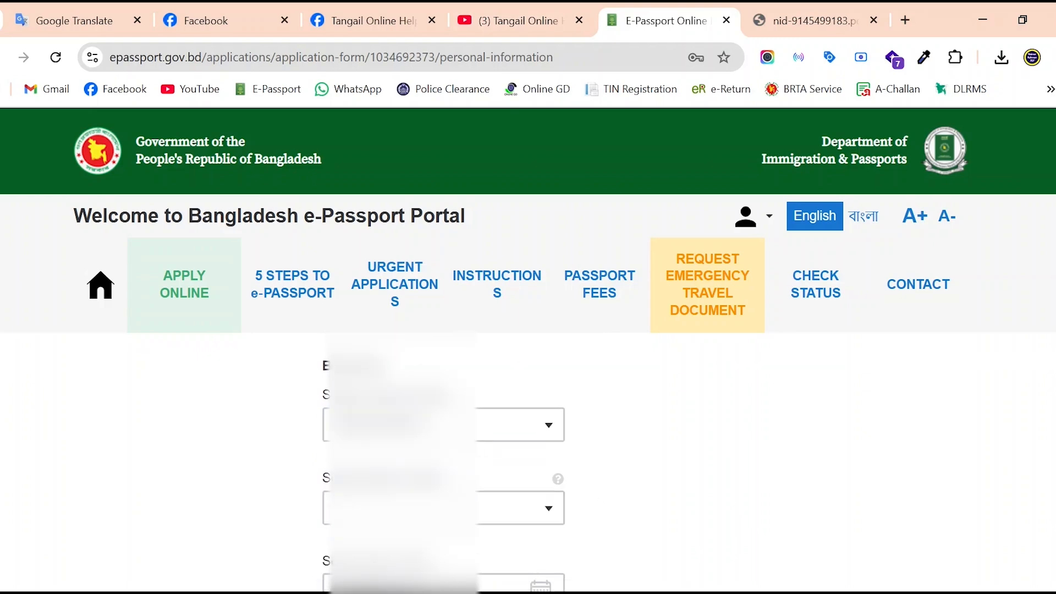
pyautogui.click(776, 21)
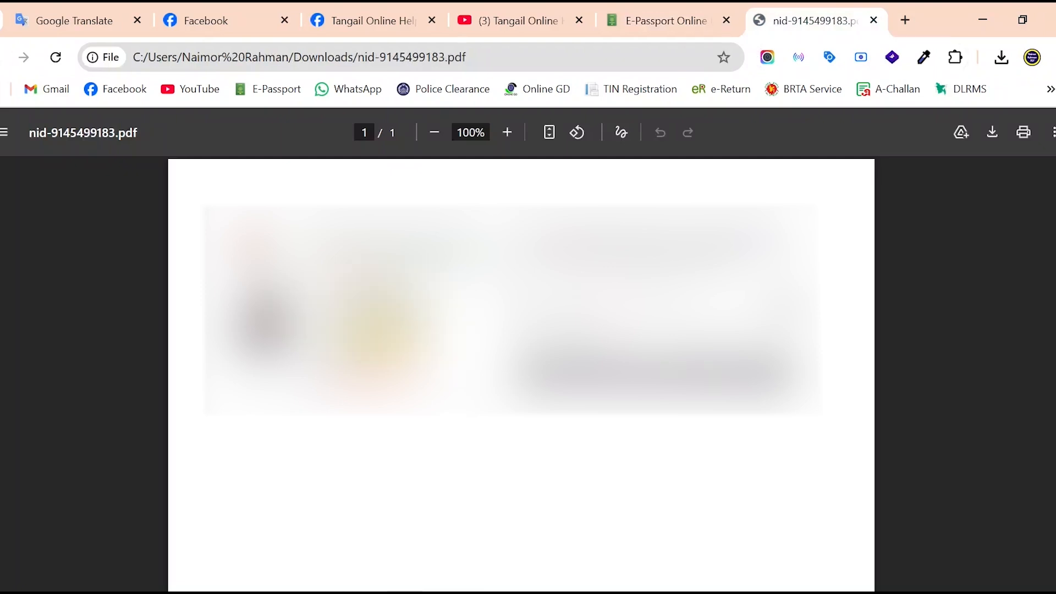
pyautogui.click(676, 15)
pyautogui.click(467, 501)
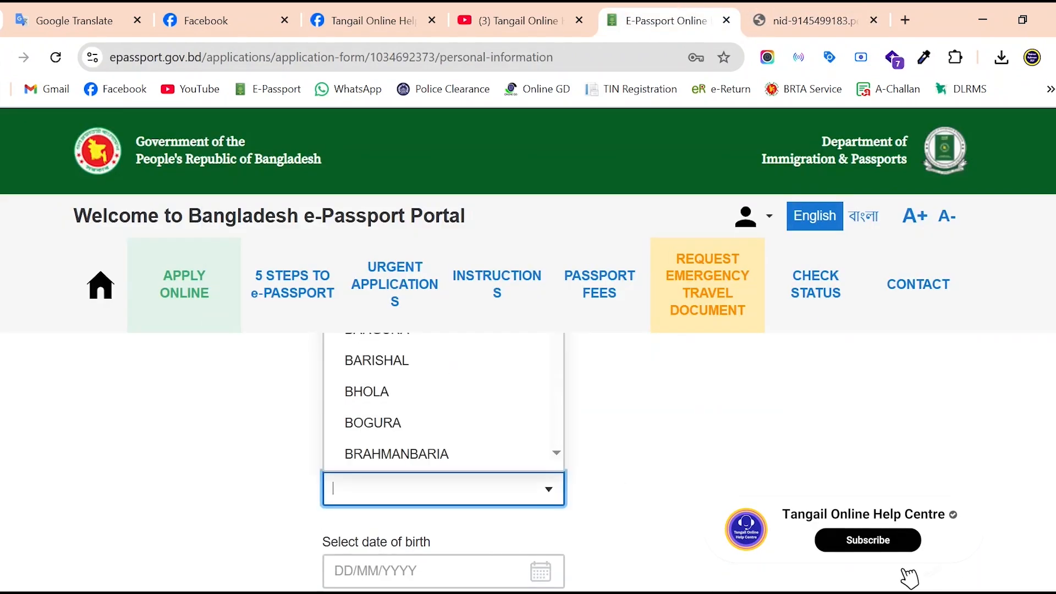
pyautogui.write('GA')
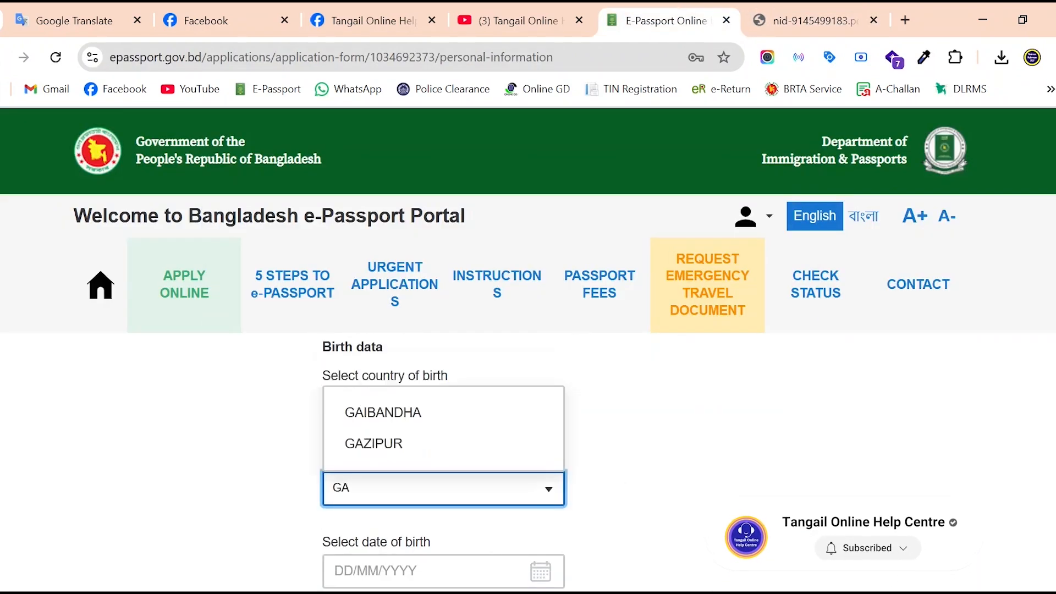
pyautogui.press('BackSpace')
pyautogui.press('BackSpace')
pyautogui.write('TA')
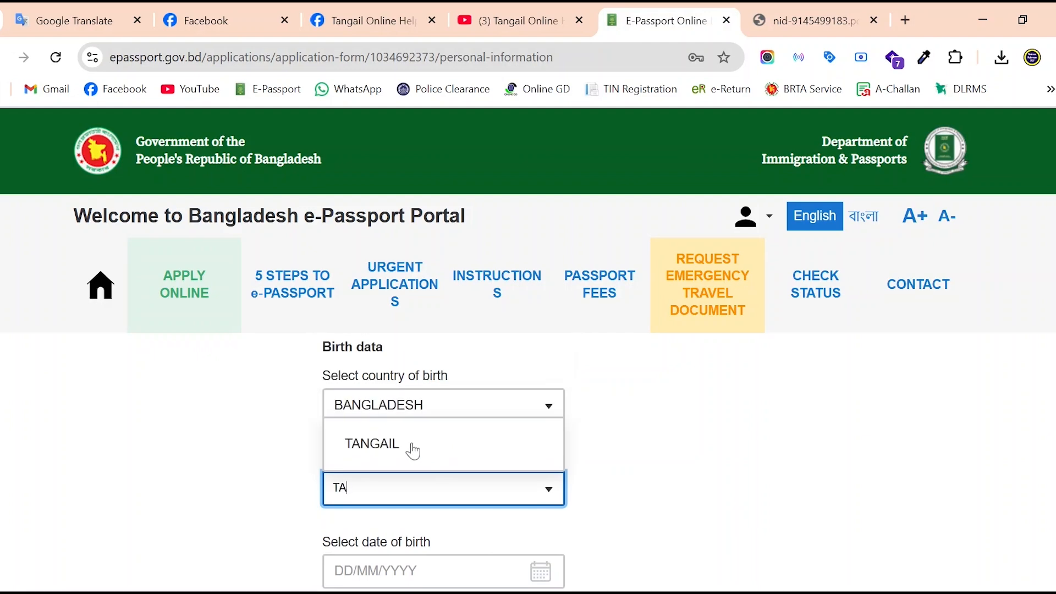
pyautogui.click(400, 447)
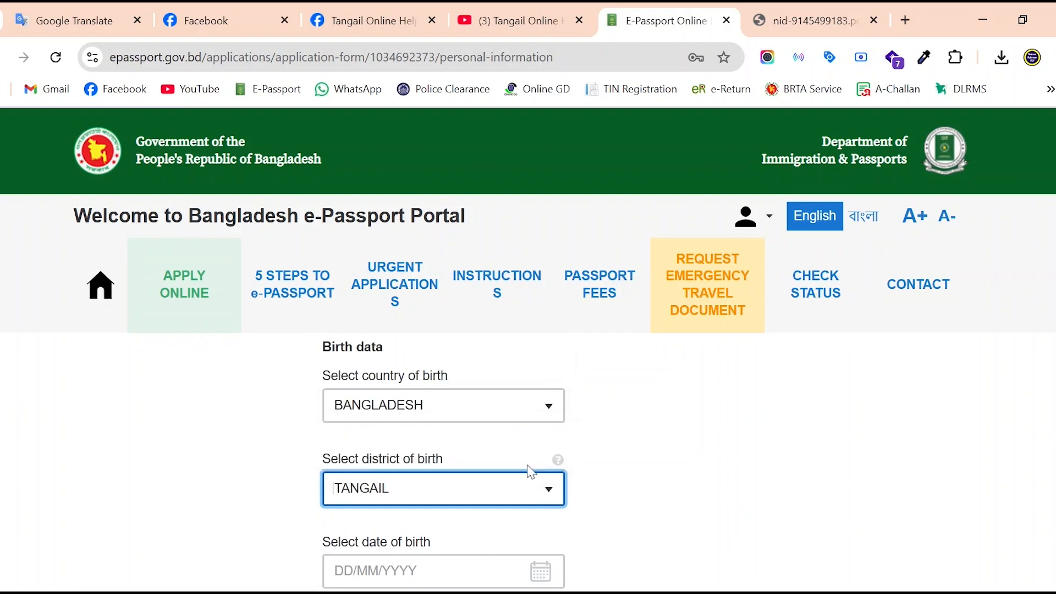
pyautogui.click(649, 498)
# Step: Look up the date of birth in the NID PDF and select that date in the Birth data section
pyautogui.scroll(-1, 649, 498)
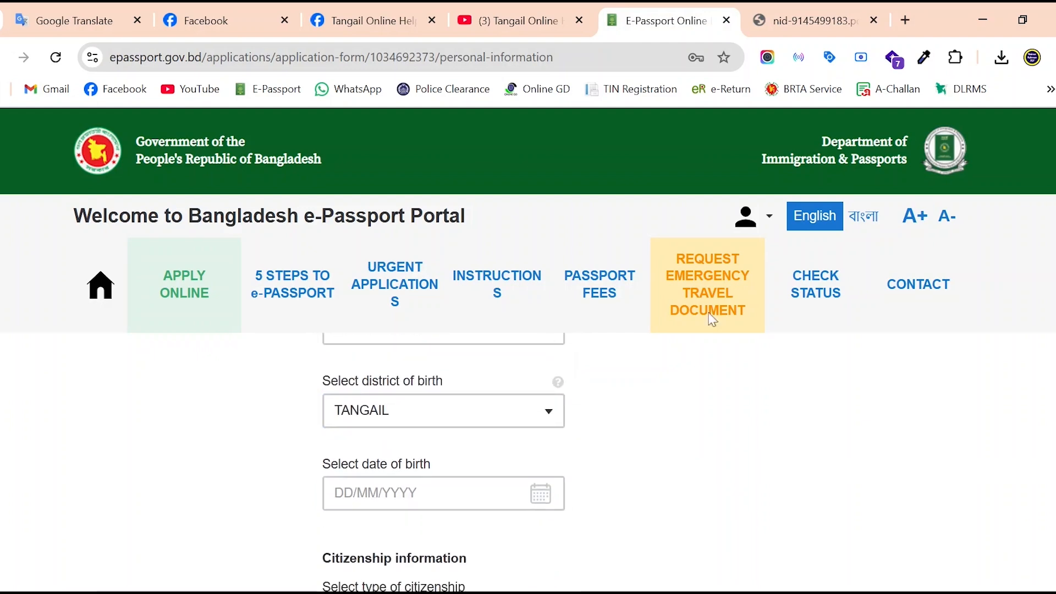
pyautogui.click(803, 2)
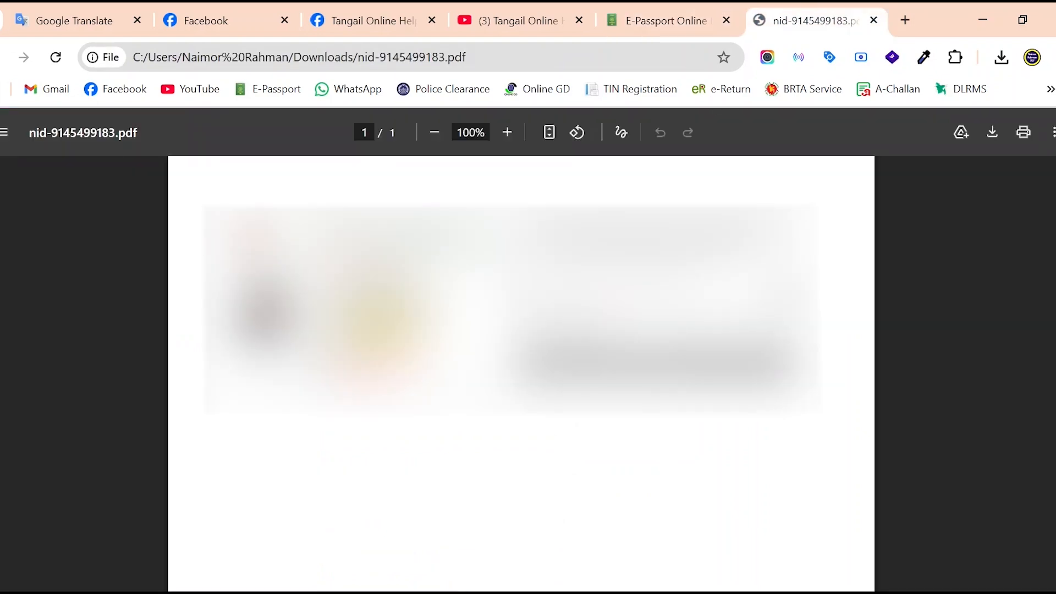
pyautogui.click(653, 10)
pyautogui.scroll(-1, 582, 451)
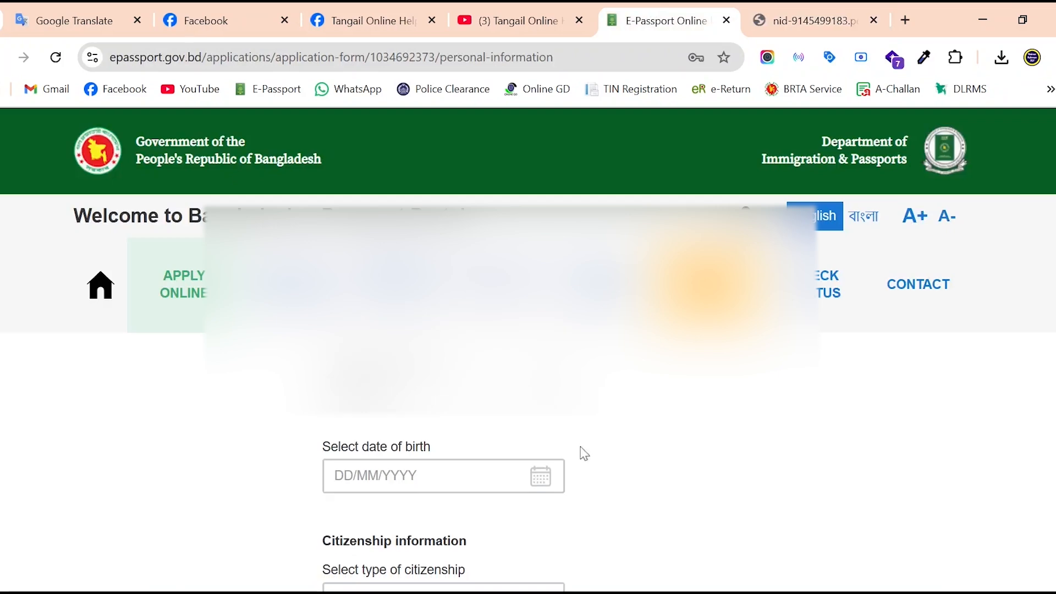
pyautogui.click(541, 478)
pyautogui.click(488, 250)
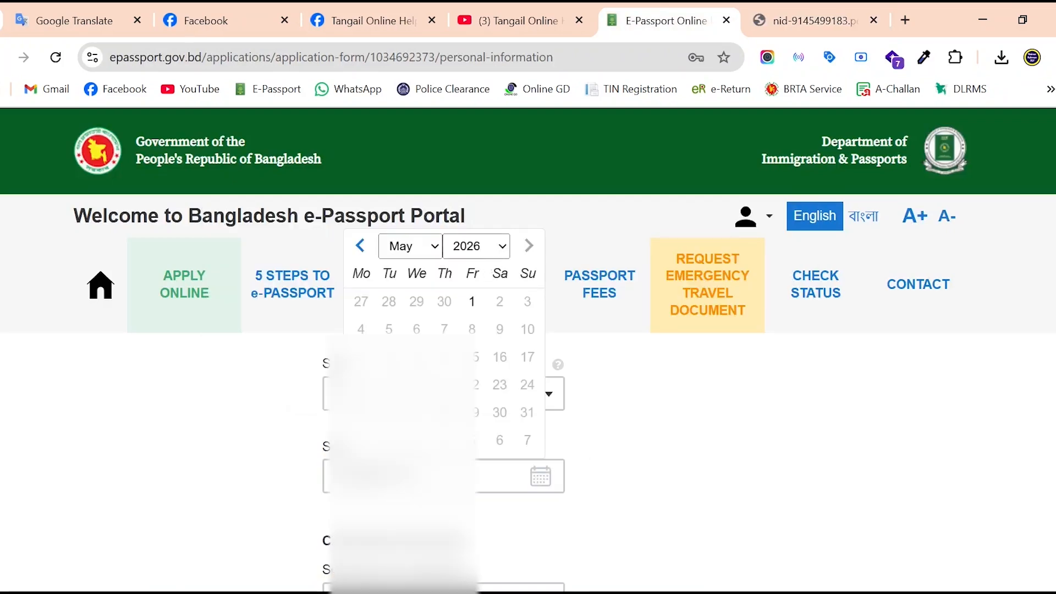
pyautogui.click(470, 358)
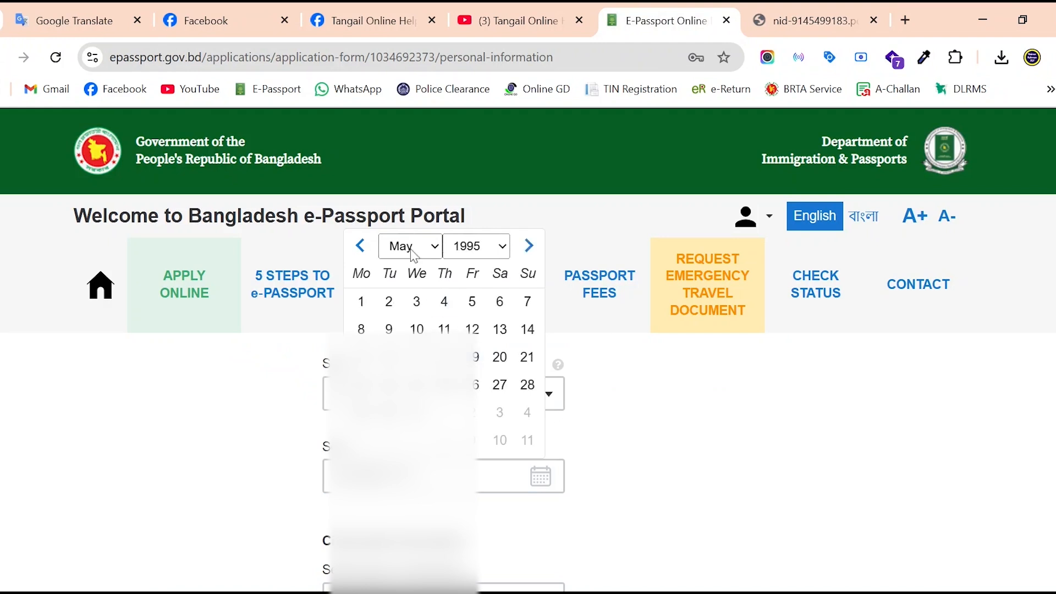
pyautogui.click(411, 416)
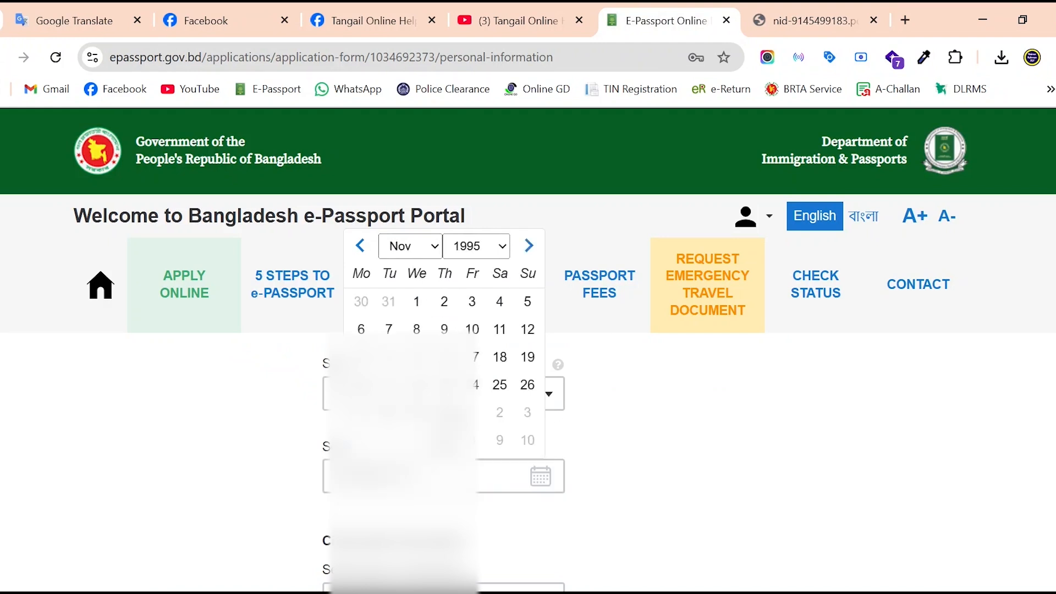
pyautogui.click(528, 329)
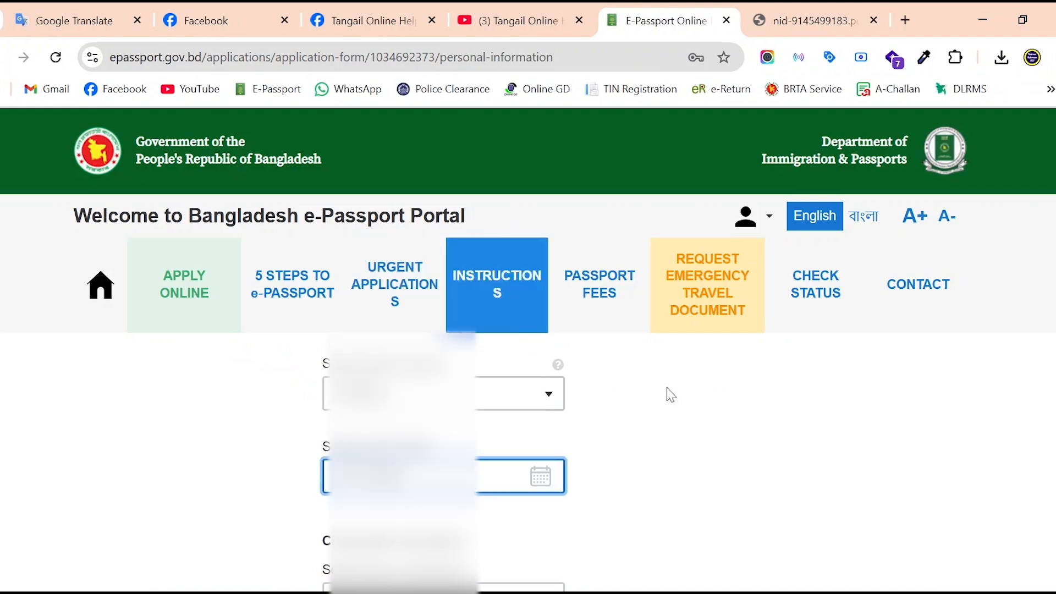
pyautogui.scroll(-1, 814, 472)
pyautogui.scroll(-1, 814, 471)
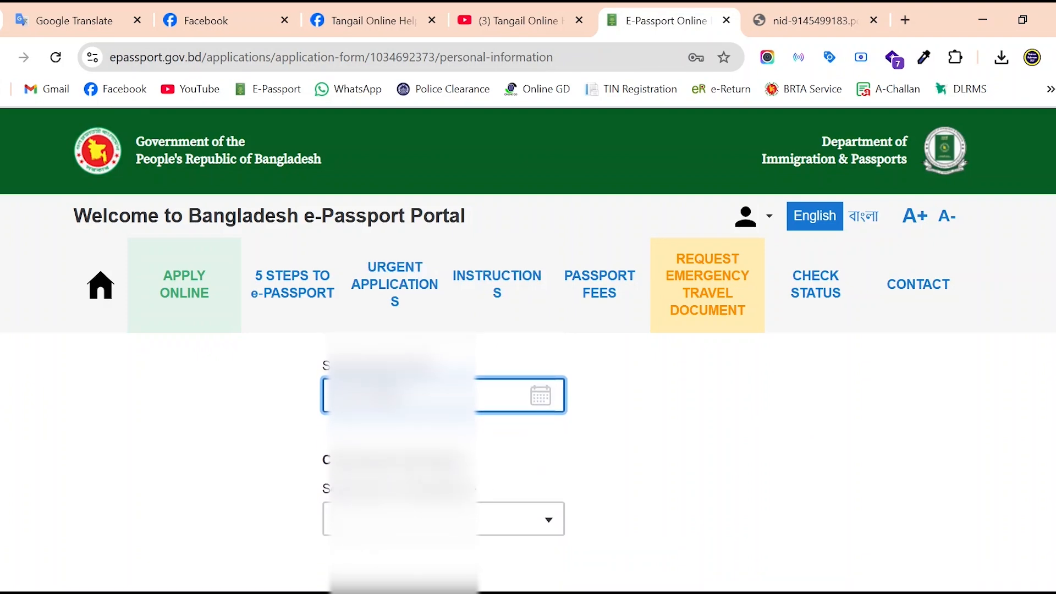
# Step: Select the applicant's citizenship type, then save the personal information and continue to the Address section
pyautogui.scroll(1, 516, 522)
pyautogui.click(530, 539)
pyautogui.scroll(1, 532, 540)
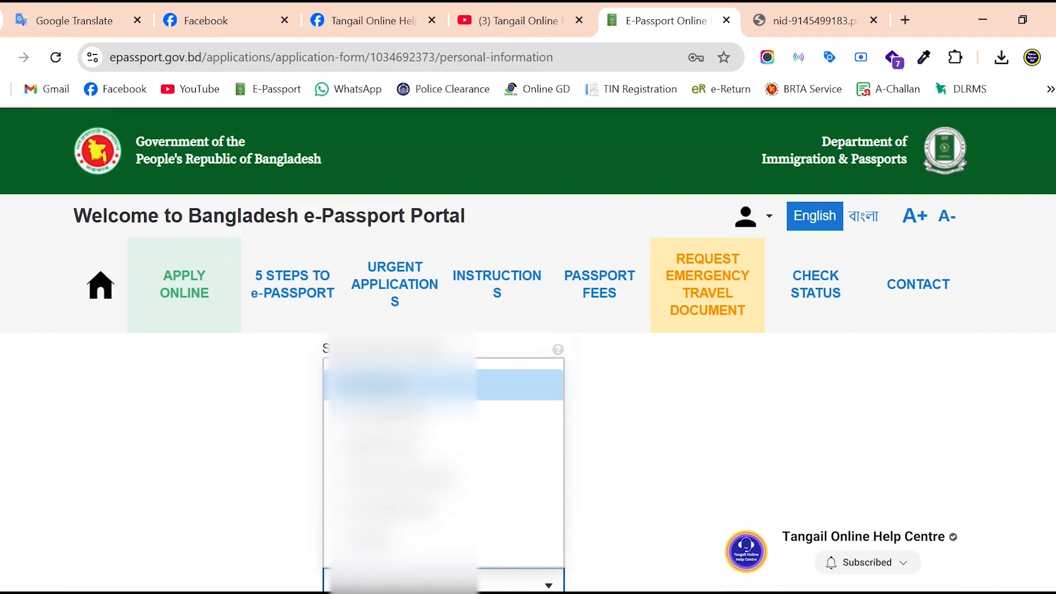
pyautogui.click(404, 385)
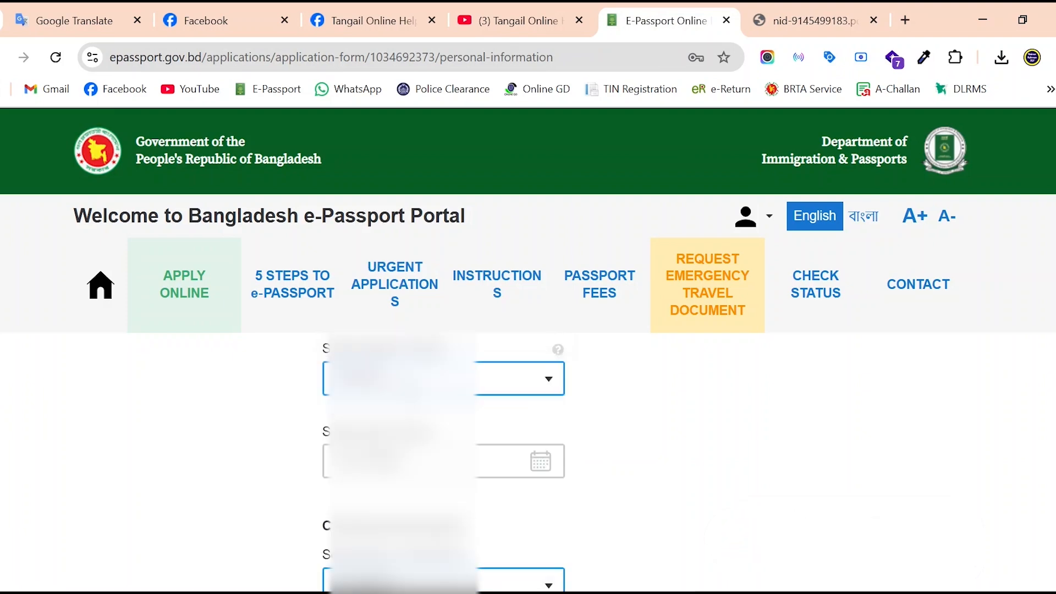
pyautogui.scroll(-2, 688, 457)
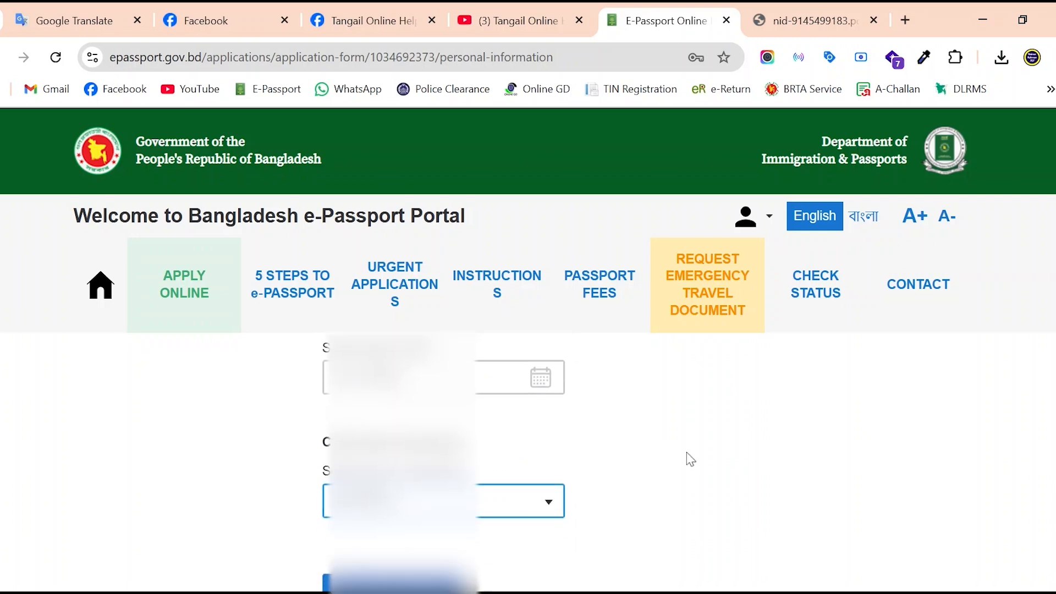
pyautogui.scroll(-2, 690, 459)
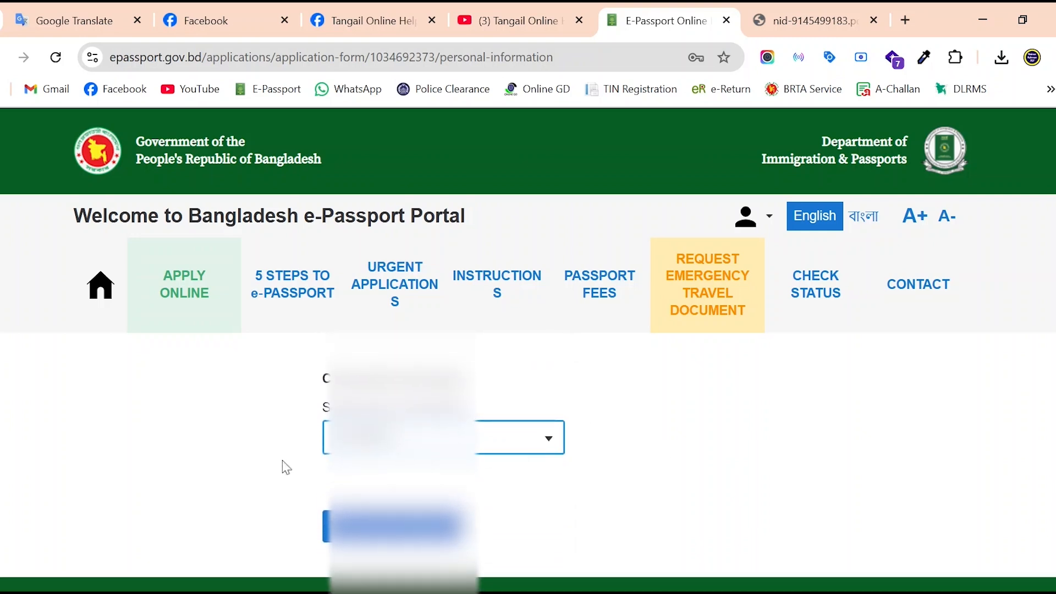
pyautogui.click(393, 517)
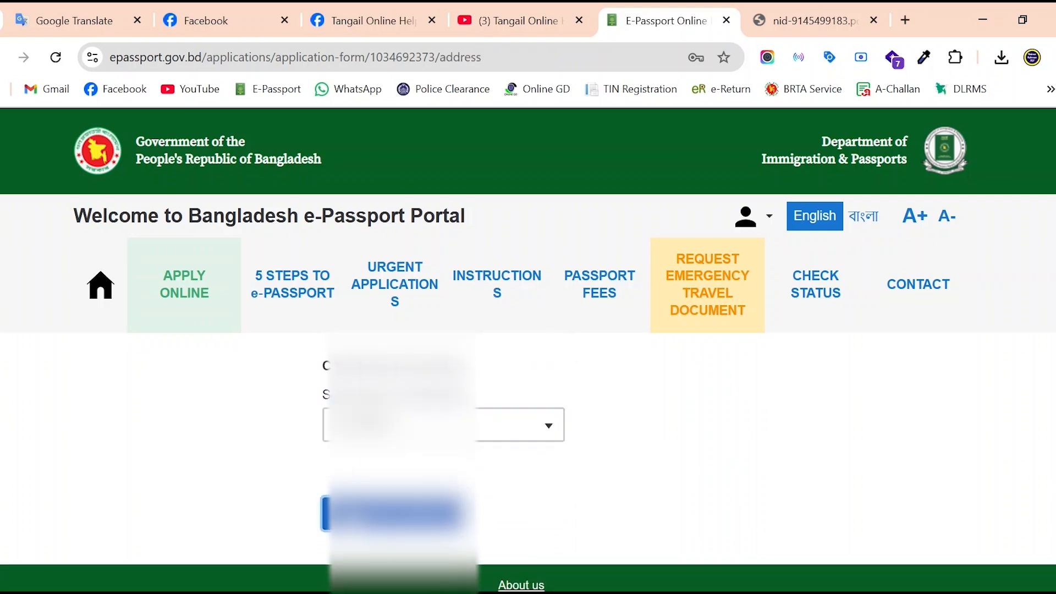
# Step: Check the address in the NID PDF and select the applicant's district for the permanent address
pyautogui.scroll(-2, 632, 464)
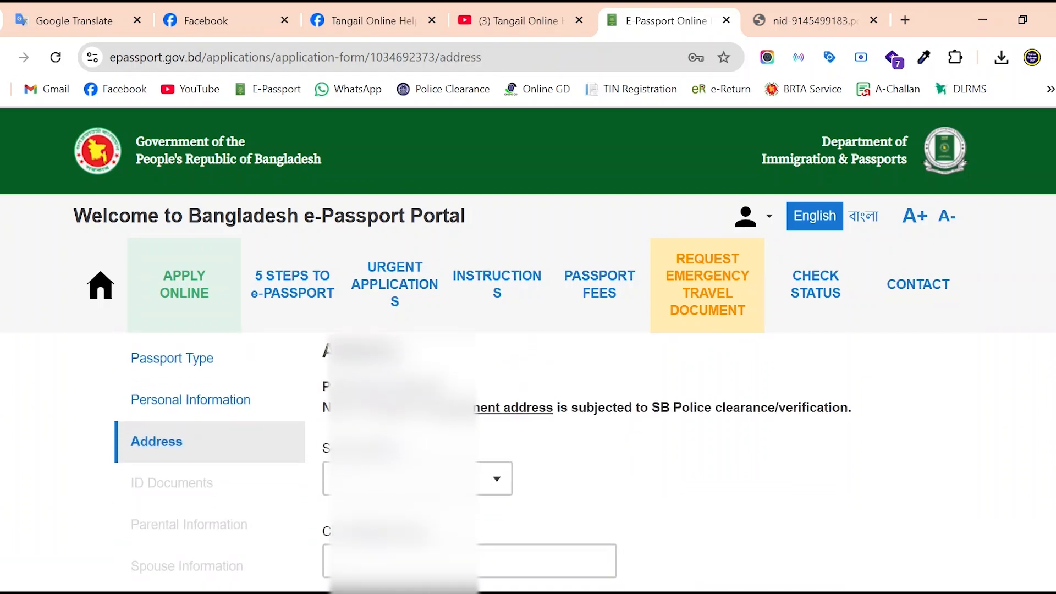
pyautogui.moveTo(323, 386); pyautogui.dragTo(443, 387)
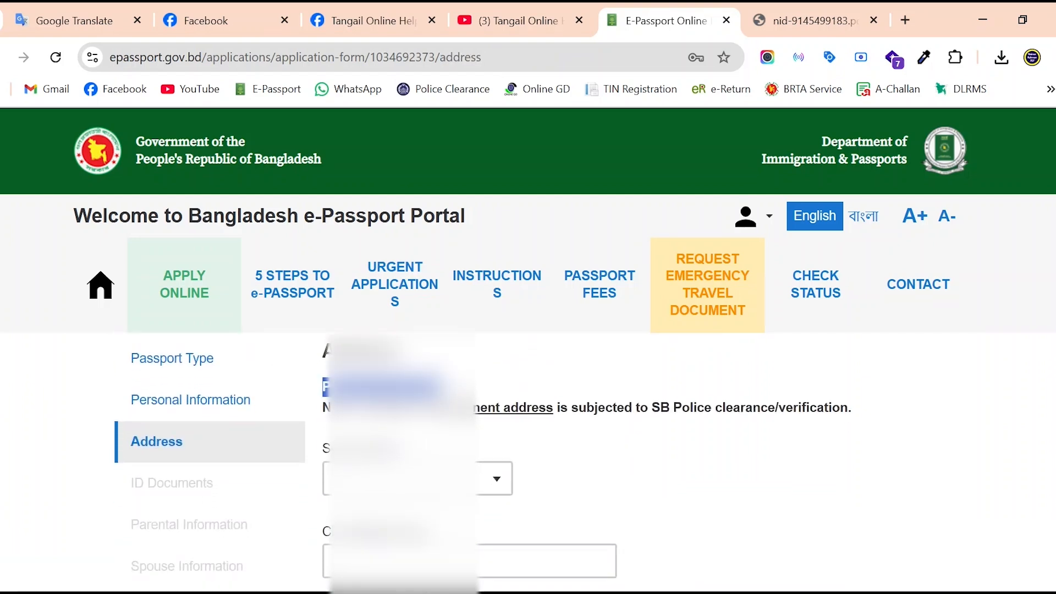
pyautogui.click(510, 391)
pyautogui.click(823, 11)
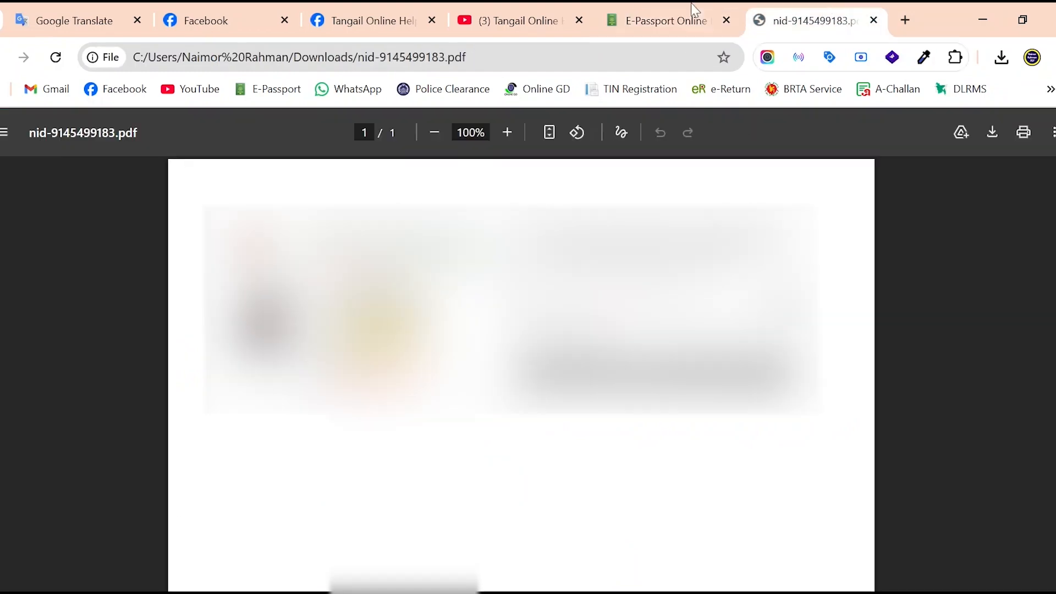
pyautogui.click(654, 20)
pyautogui.scroll(-1, 828, 474)
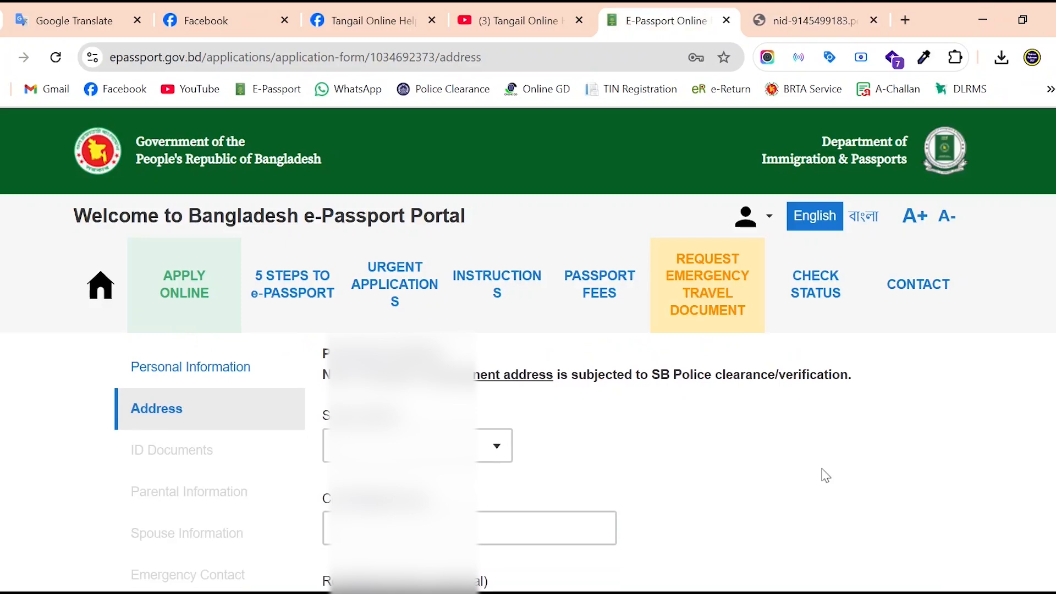
pyautogui.scroll(1, 823, 473)
pyautogui.click(429, 494)
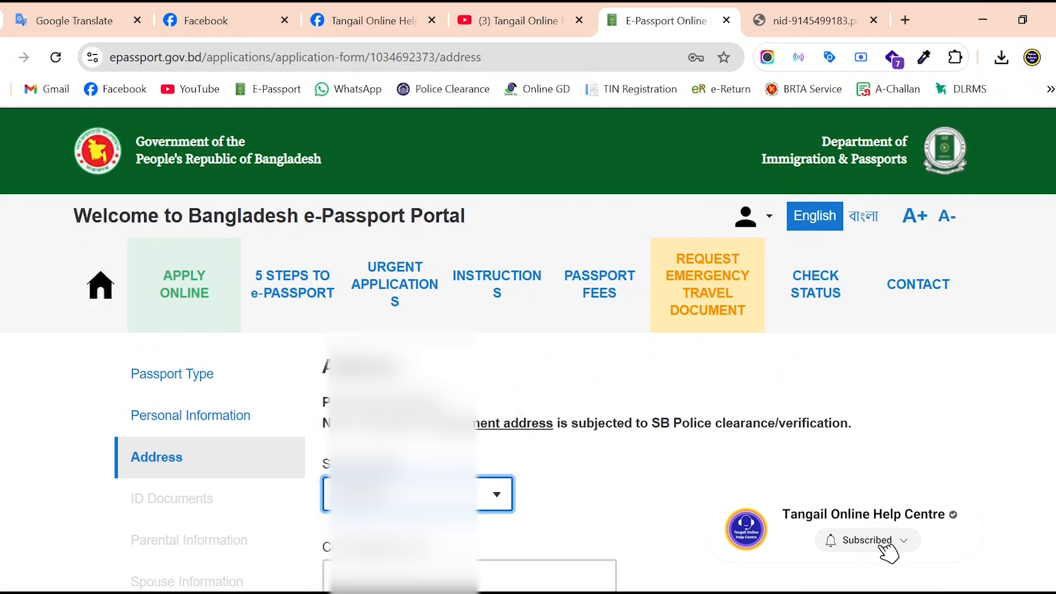
pyautogui.scroll(-1, 784, 489)
pyautogui.click(781, 484)
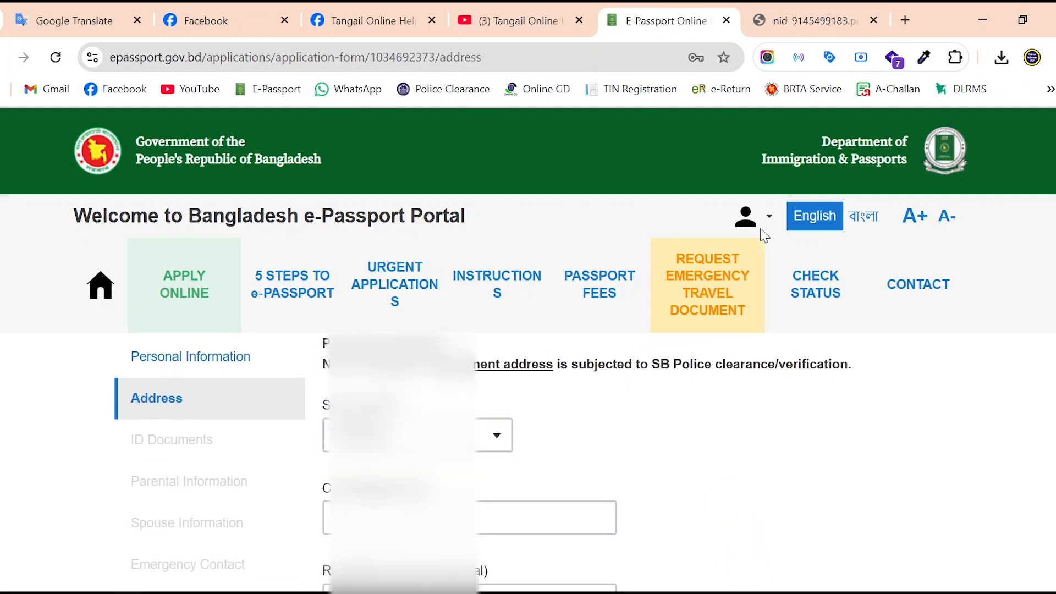
# Step: Look up the village in the NID PDF and enter it in the permanent address's City/Village/House field
pyautogui.click(809, 21)
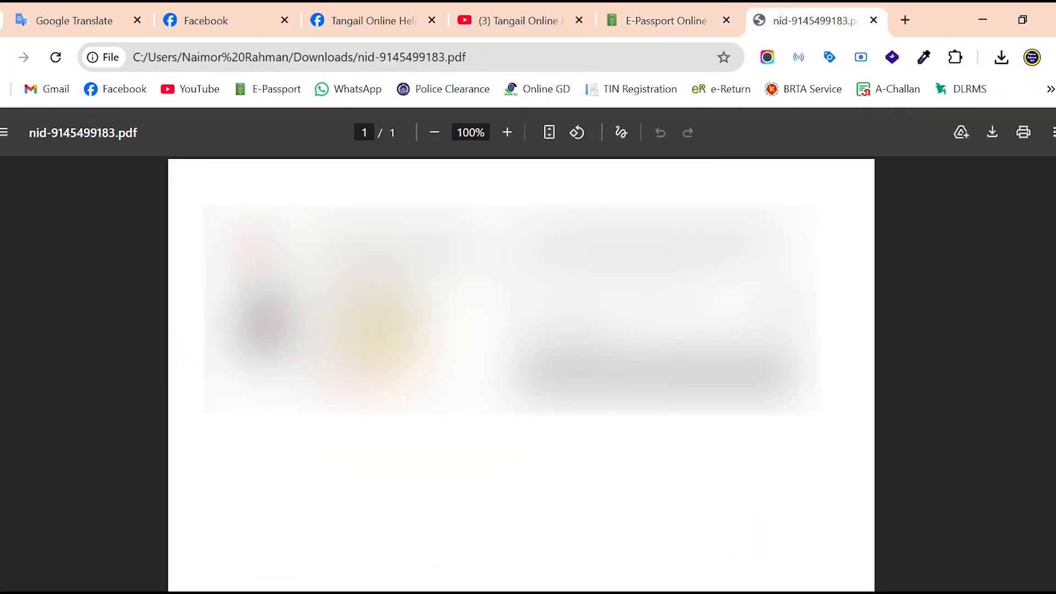
pyautogui.click(682, 12)
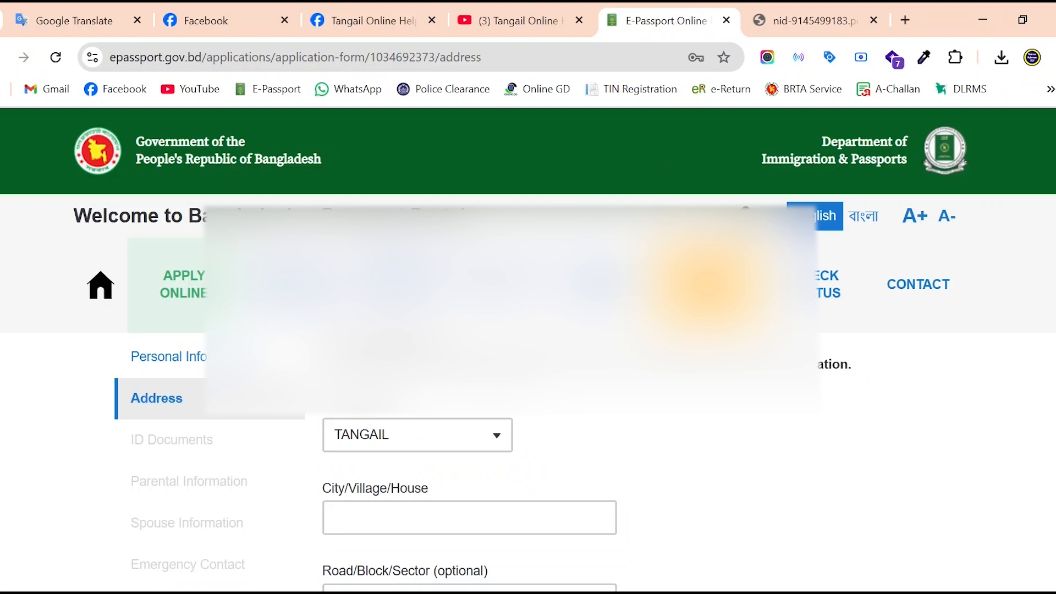
pyautogui.scroll(-1, 530, 467)
pyautogui.click(530, 478)
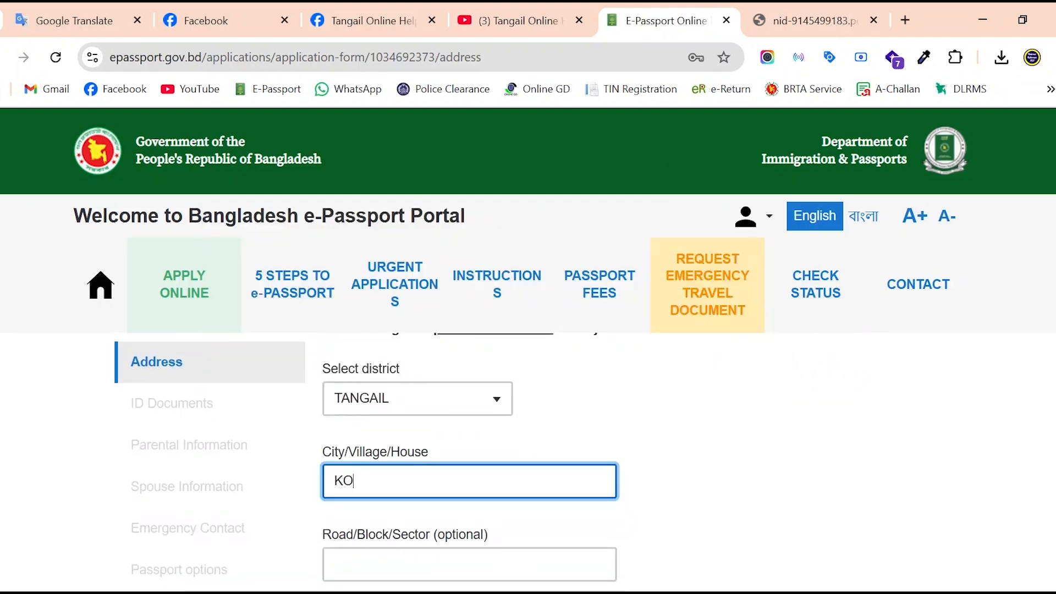
pyautogui.write('KOROTIA')
pyautogui.scroll(-2, 677, 487)
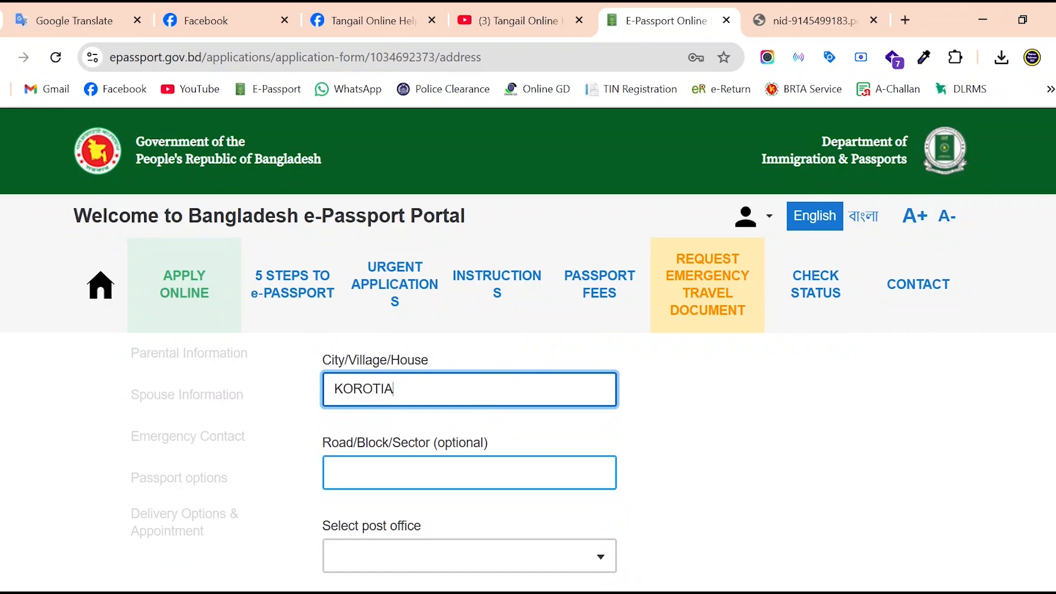
pyautogui.scroll(-1, 700, 457)
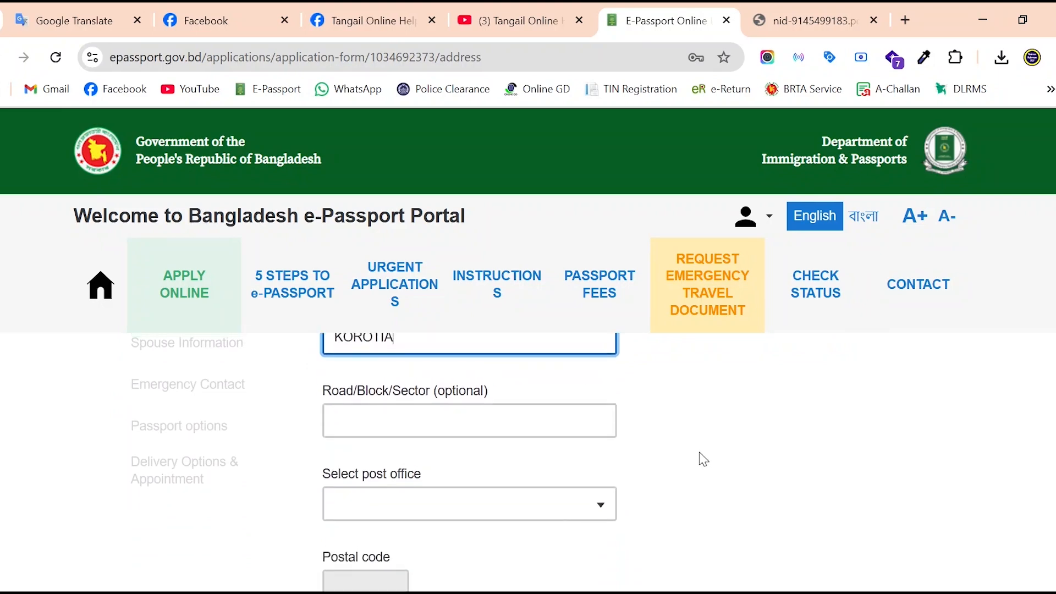
# Step: Check the post office and postal code in the NID PDF and select the matching post office for the permanent address
pyautogui.click(768, 5)
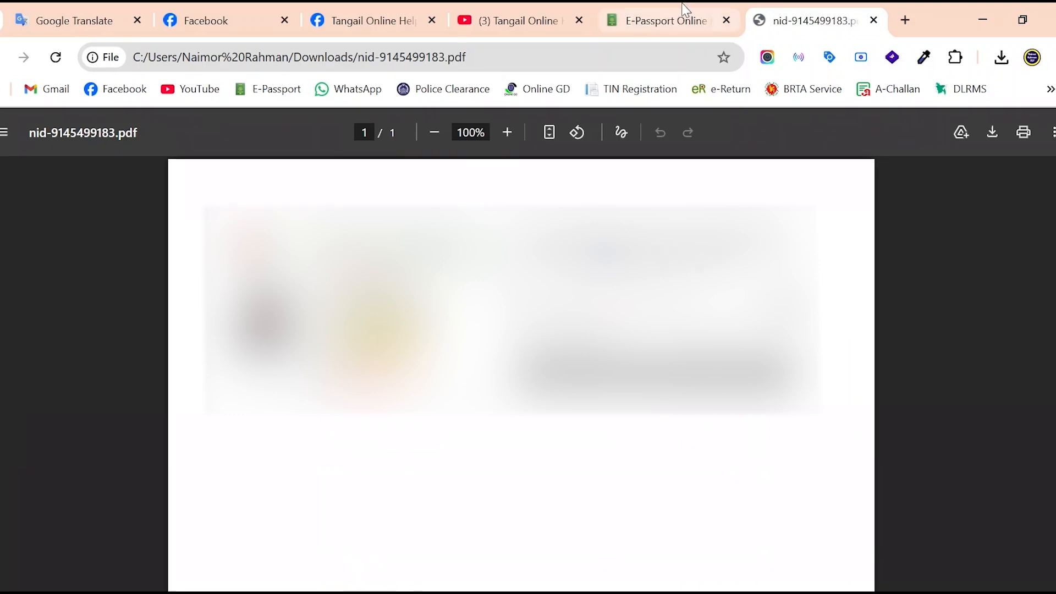
pyautogui.click(683, 6)
pyautogui.click(468, 503)
pyautogui.write('190')
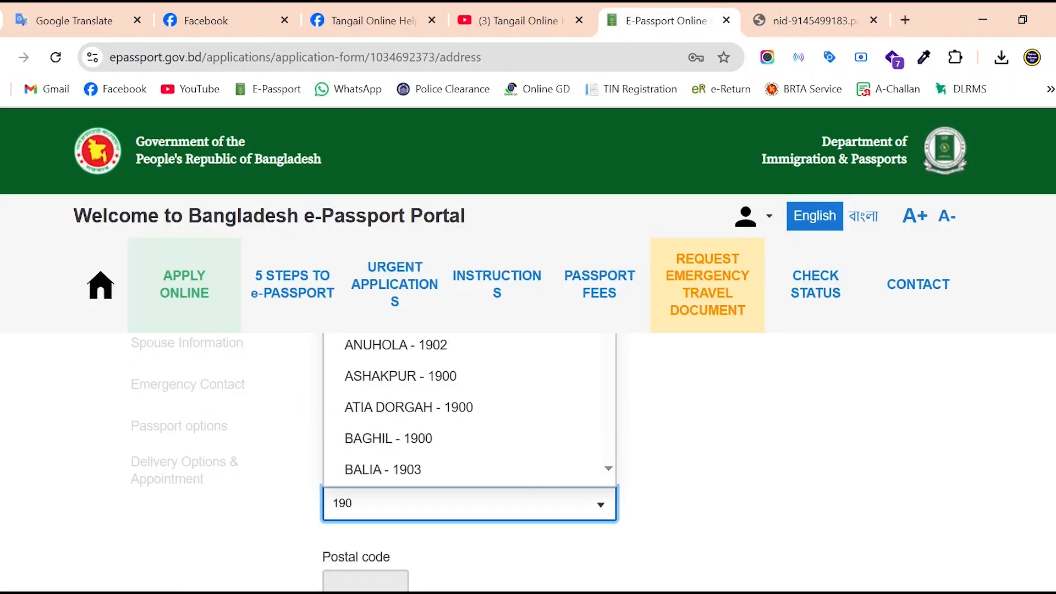
pyautogui.write('3')
pyautogui.scroll(1, 470, 440)
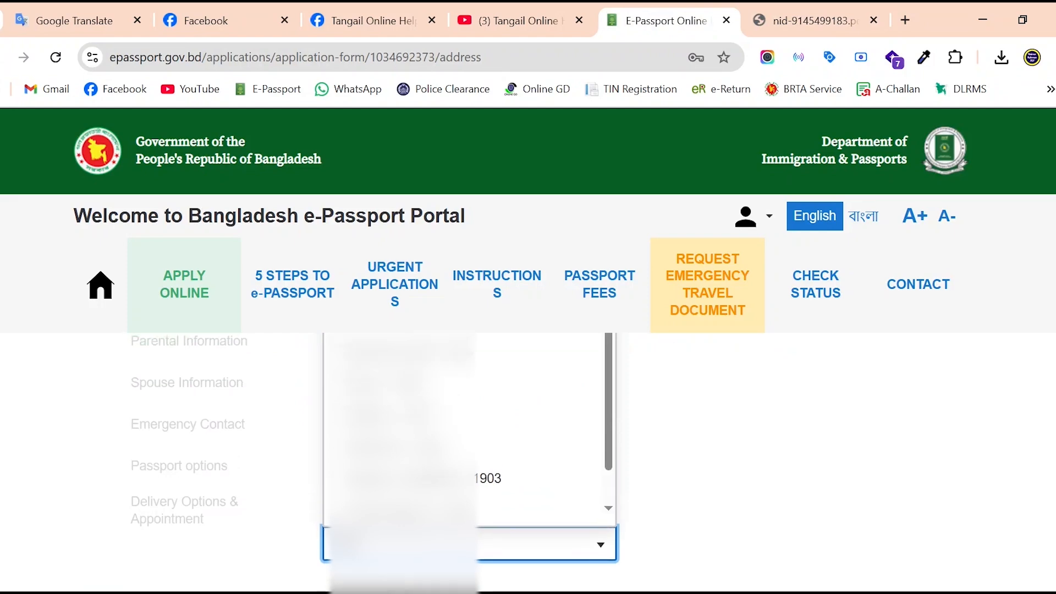
pyautogui.click(772, 4)
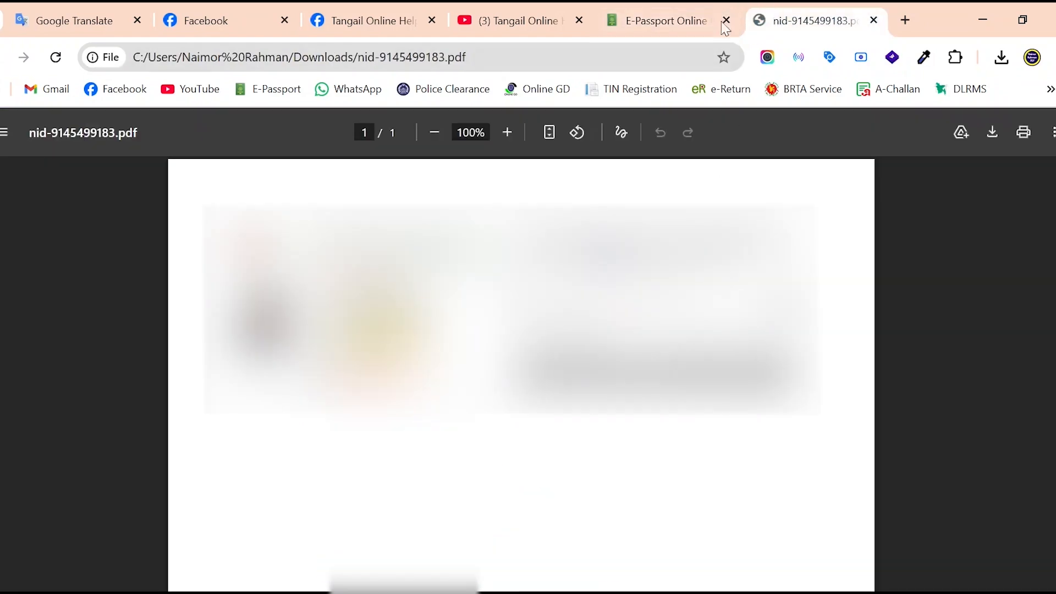
pyautogui.click(697, 12)
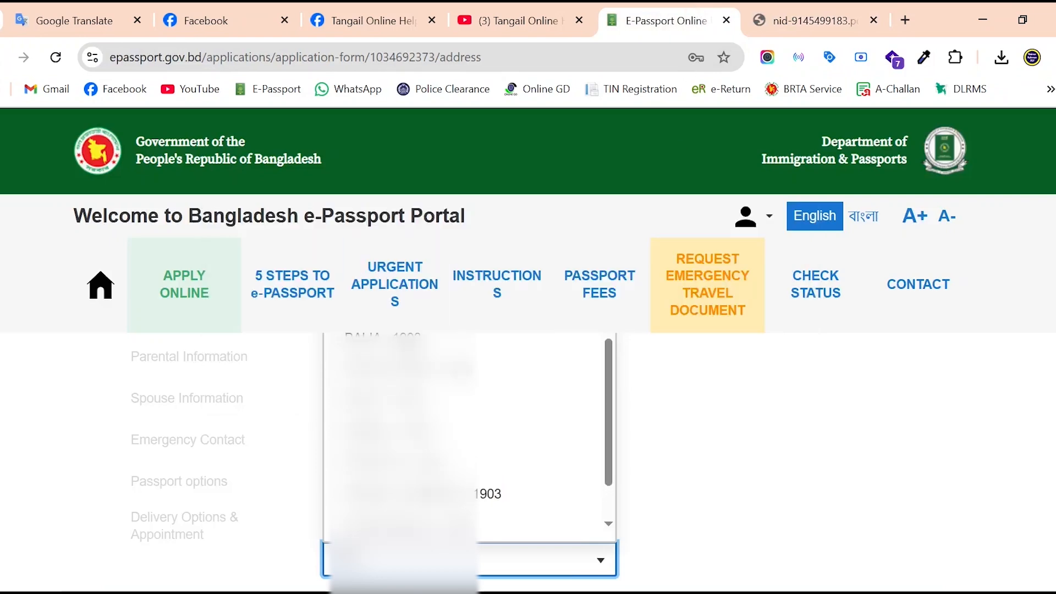
pyautogui.click(790, 9)
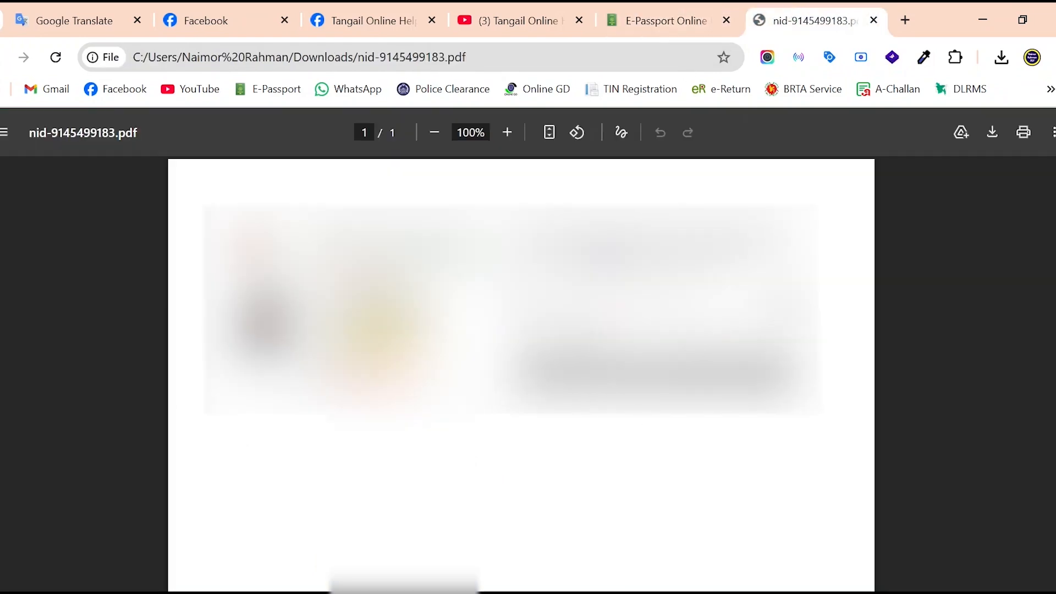
pyautogui.click(690, 2)
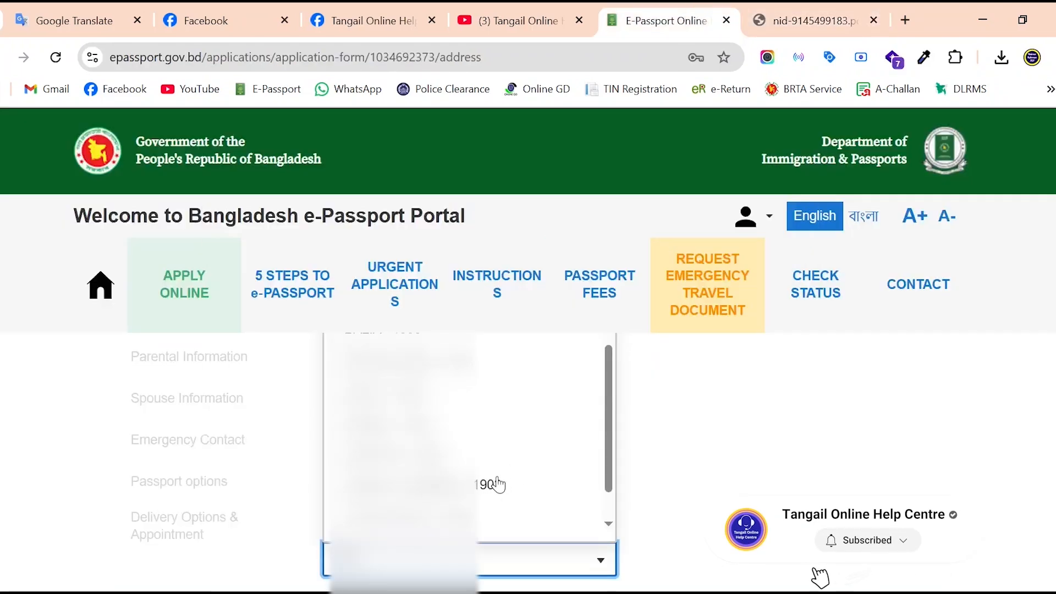
pyautogui.click(404, 451)
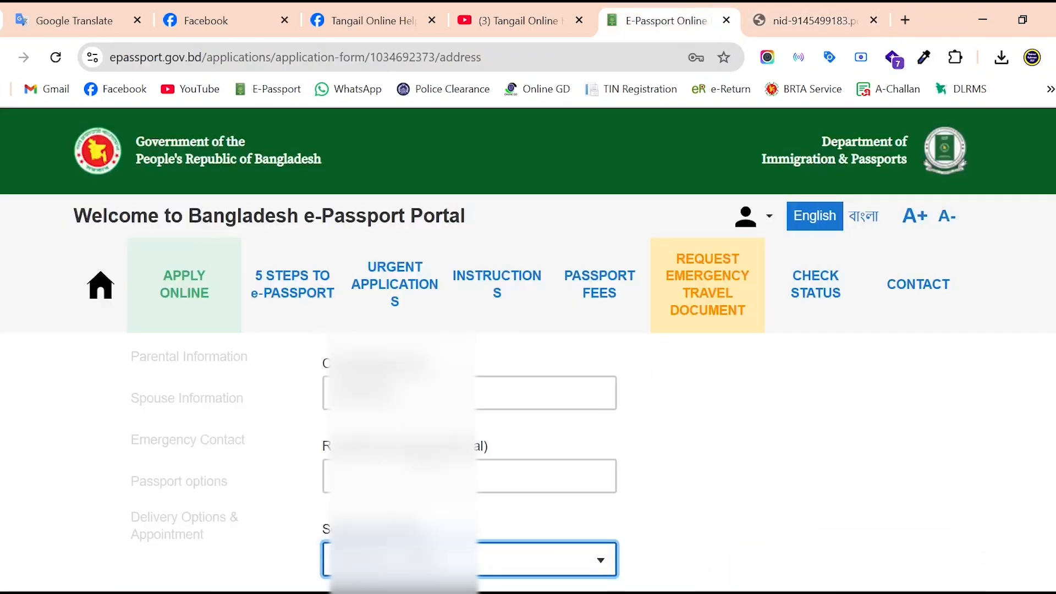
# Step: Select the applicant's police station for the permanent address
pyautogui.scroll(-3, 713, 499)
pyautogui.scroll(-1, 713, 500)
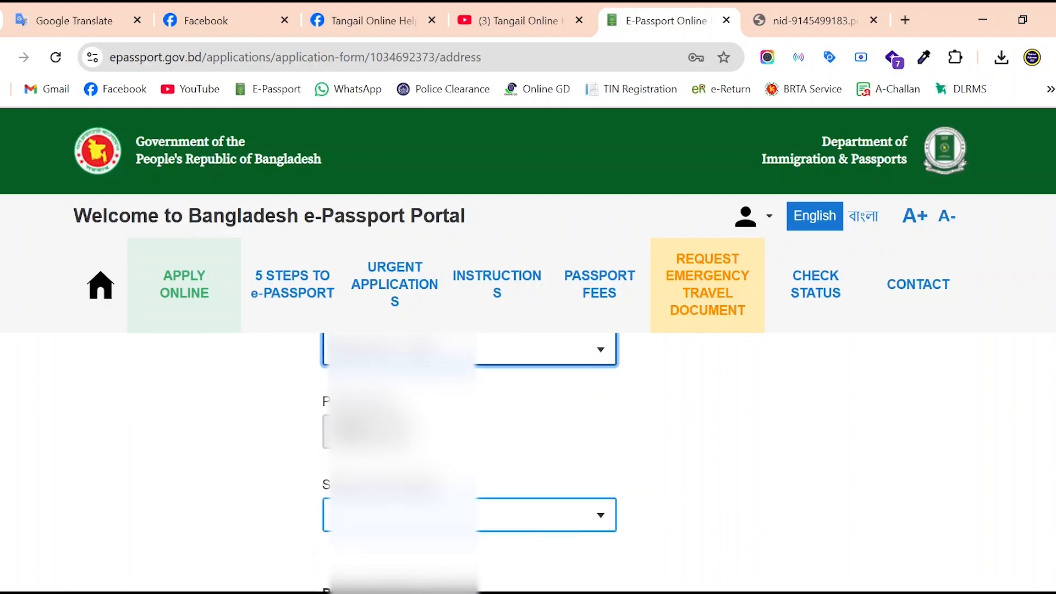
pyautogui.click(404, 515)
pyautogui.write('tan')
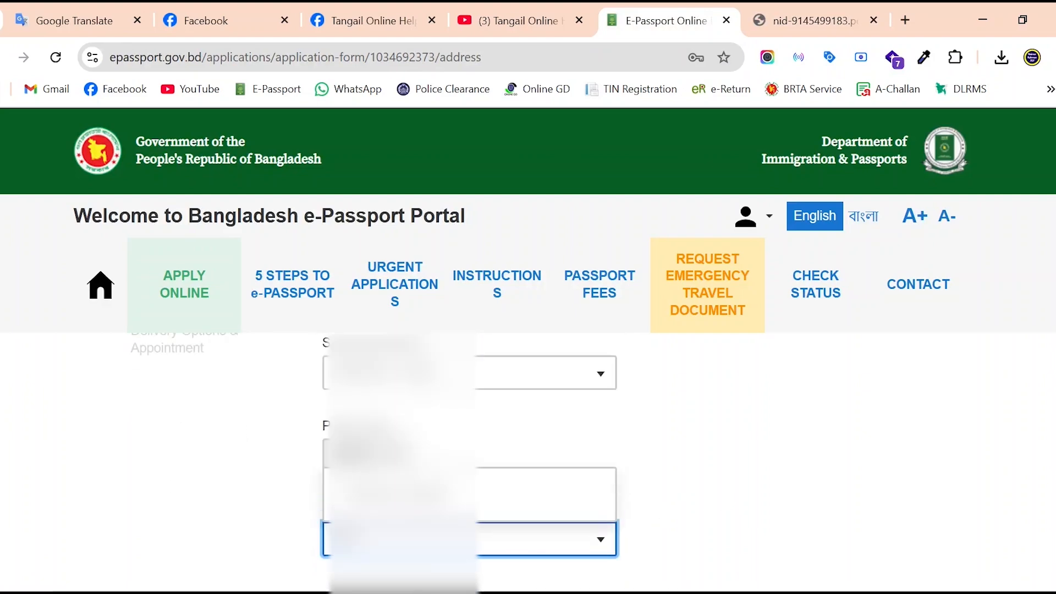
pyautogui.click(477, 497)
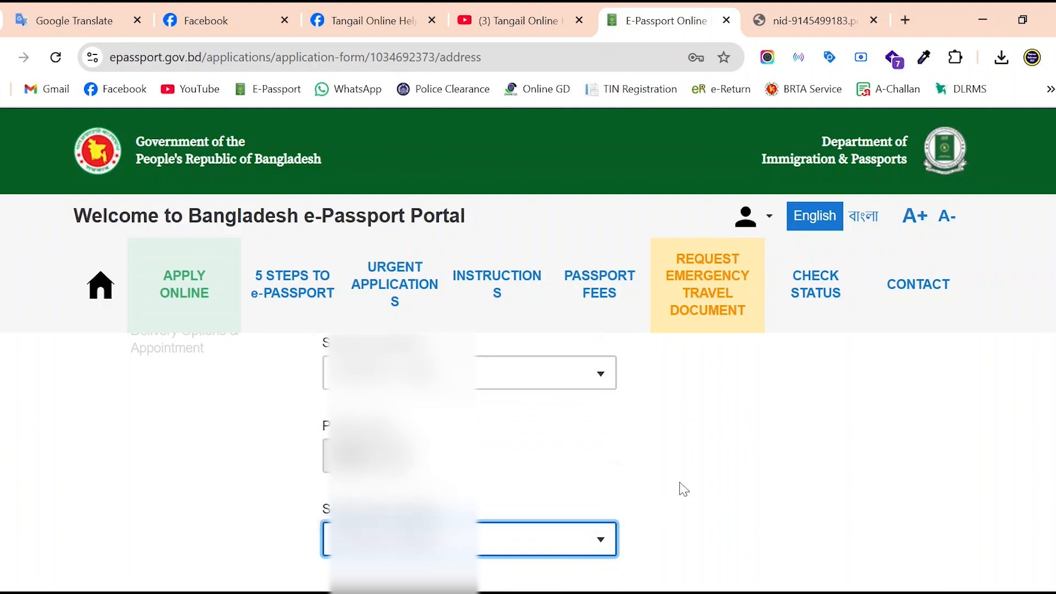
# Step: Review the permanent address entries, then examine the present address note, its same-as-permanent option and its address fields
pyautogui.scroll(-2, 731, 495)
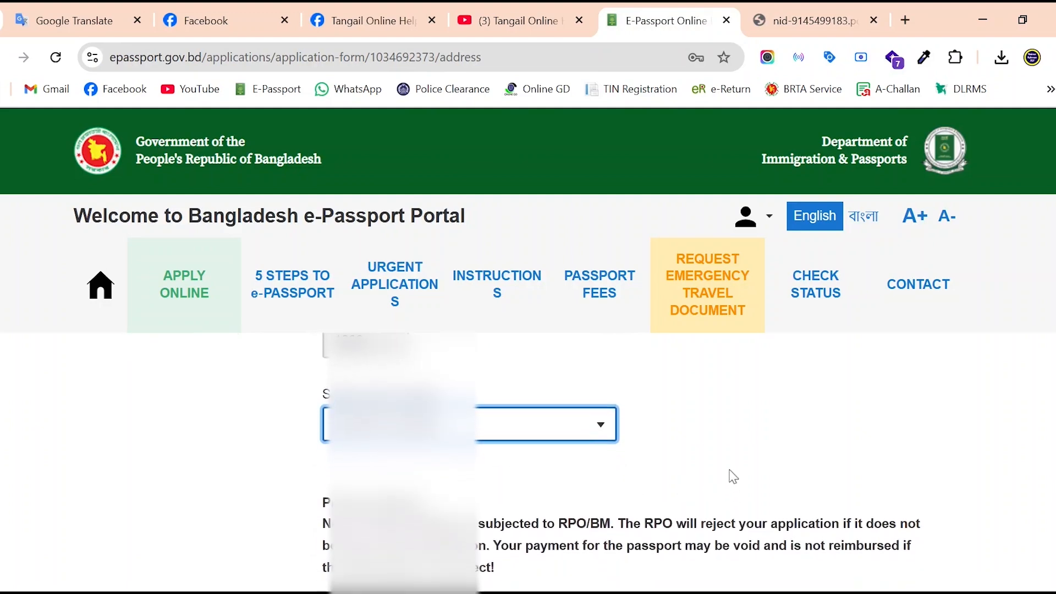
pyautogui.scroll(-2, 733, 476)
pyautogui.scroll(5, 732, 477)
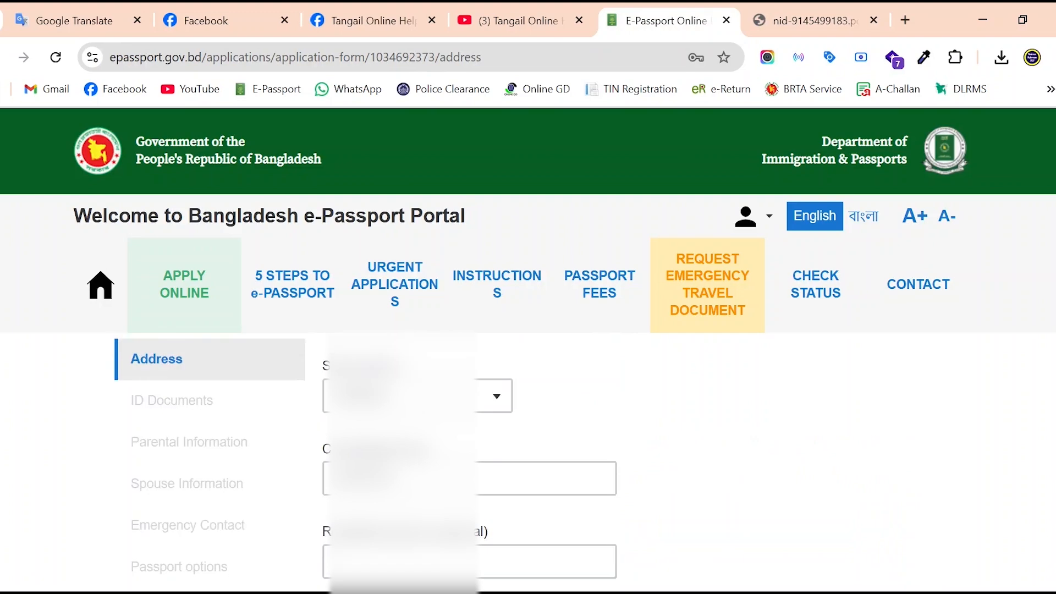
pyautogui.scroll(1, 583, 462)
pyautogui.tripleClick(385, 374)
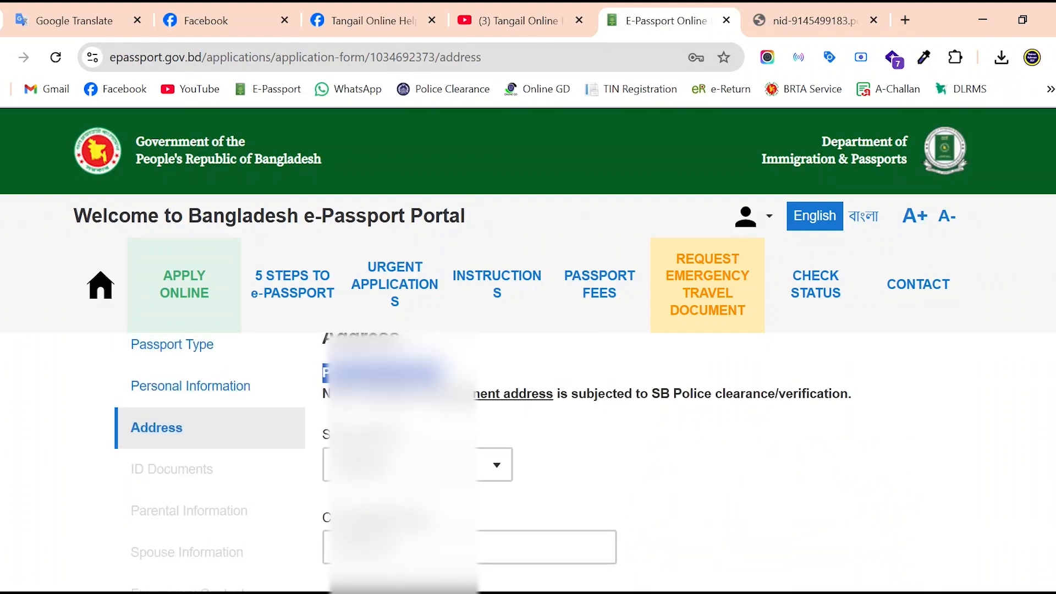
pyautogui.scroll(-6, 635, 477)
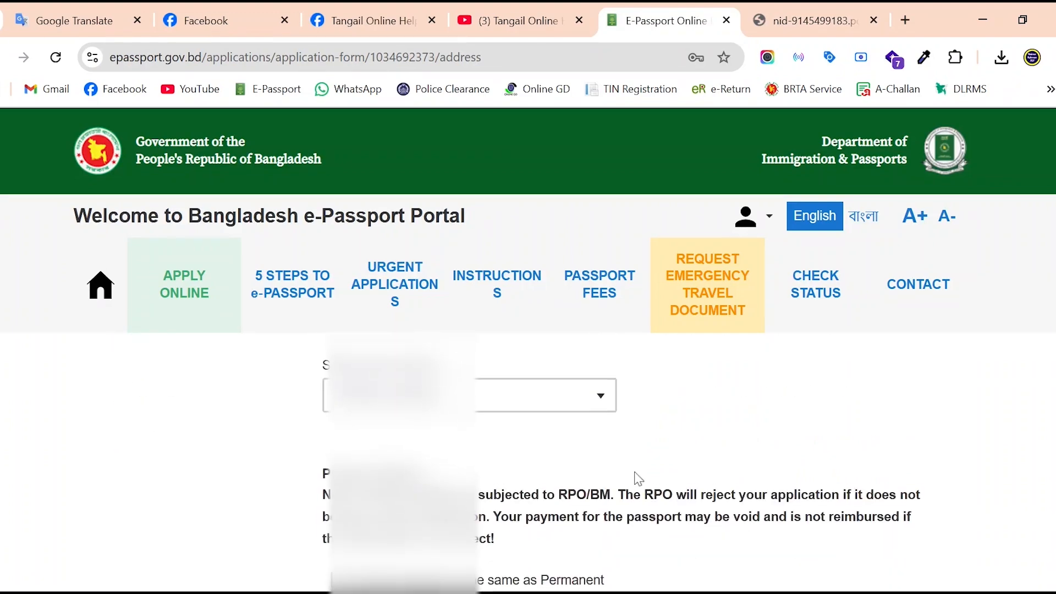
pyautogui.scroll(-1, 635, 478)
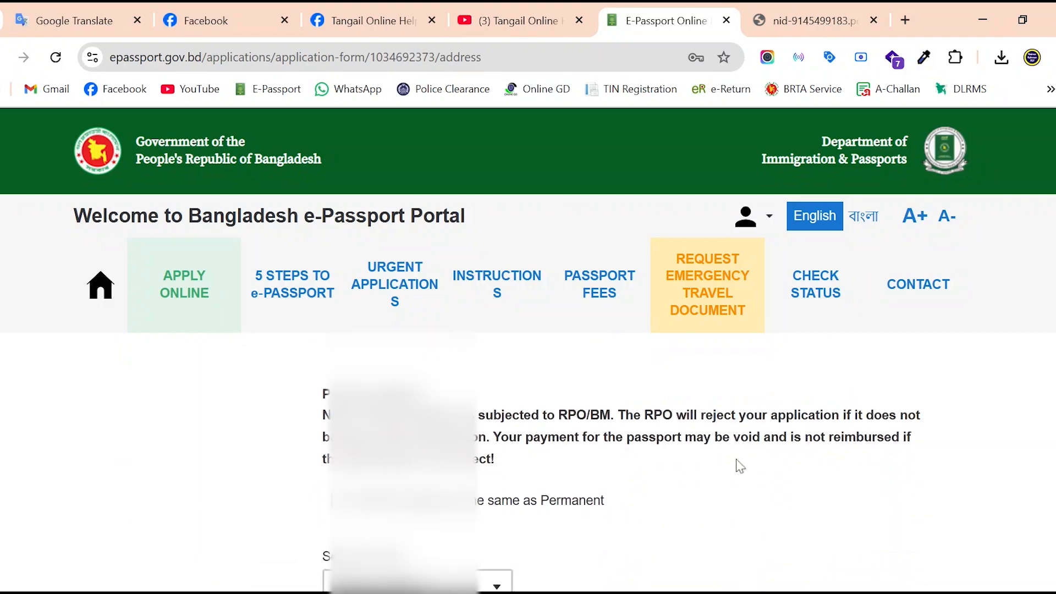
pyautogui.scroll(-1, 700, 484)
pyautogui.scroll(-3, 607, 495)
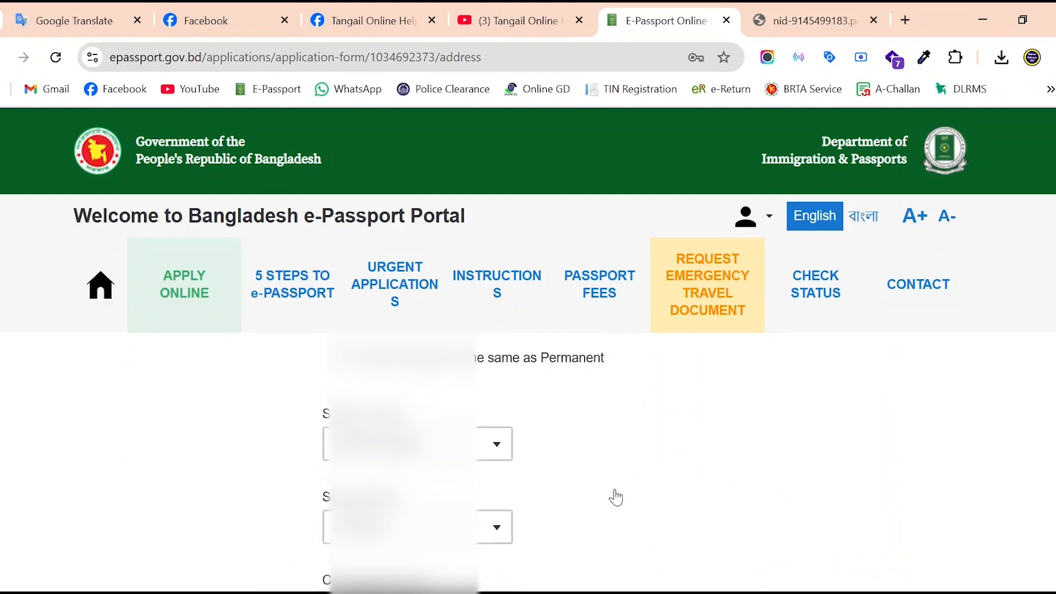
pyautogui.scroll(-1, 583, 513)
pyautogui.click(583, 513)
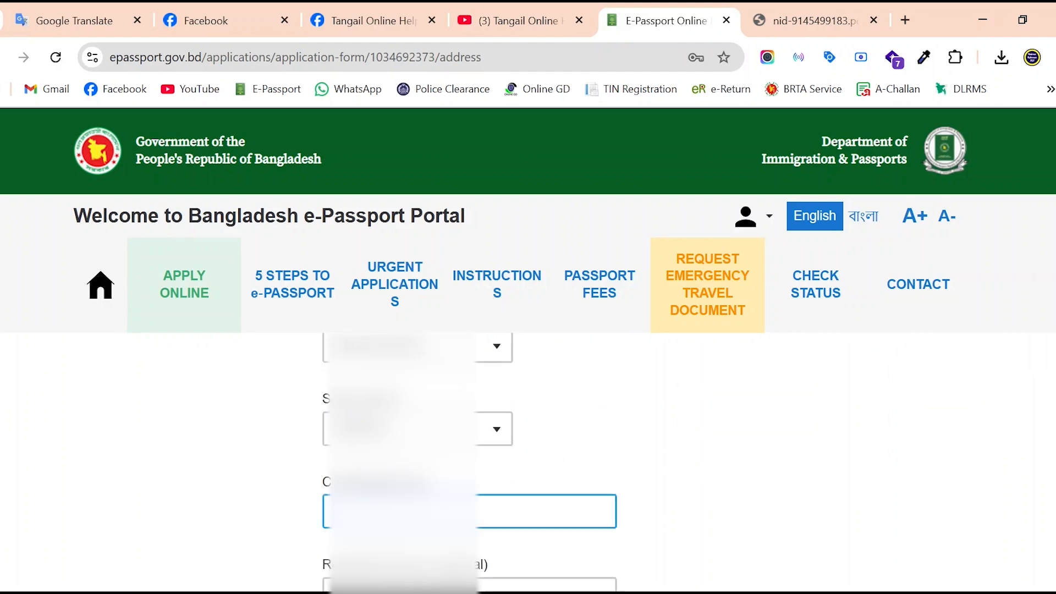
pyautogui.scroll(-6, 689, 495)
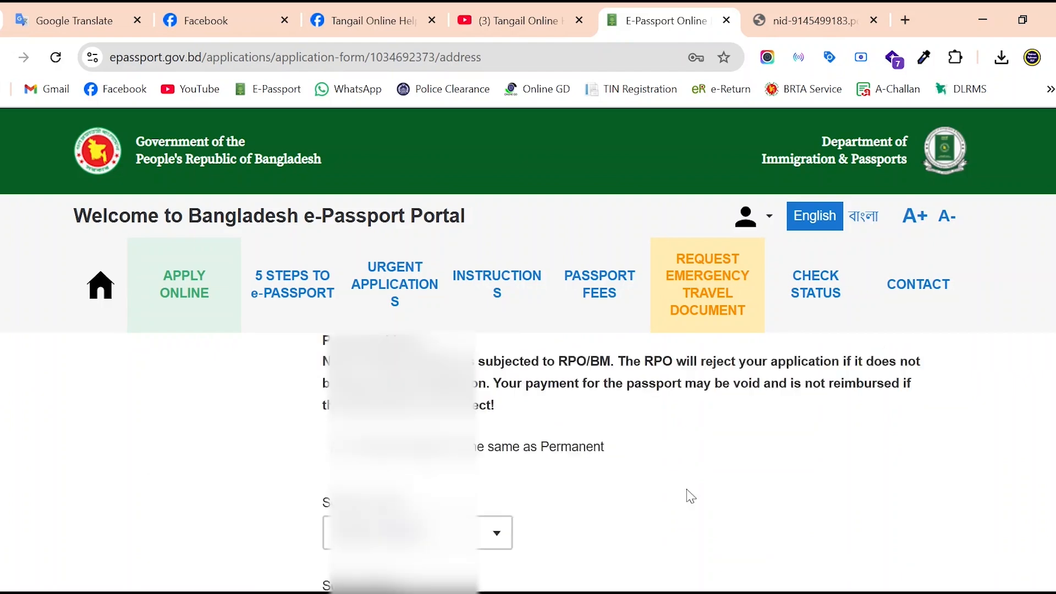
# Step: Mark the present address as the same as the permanent address, and save the address section to continue to ID Documents
pyautogui.scroll(2, 691, 495)
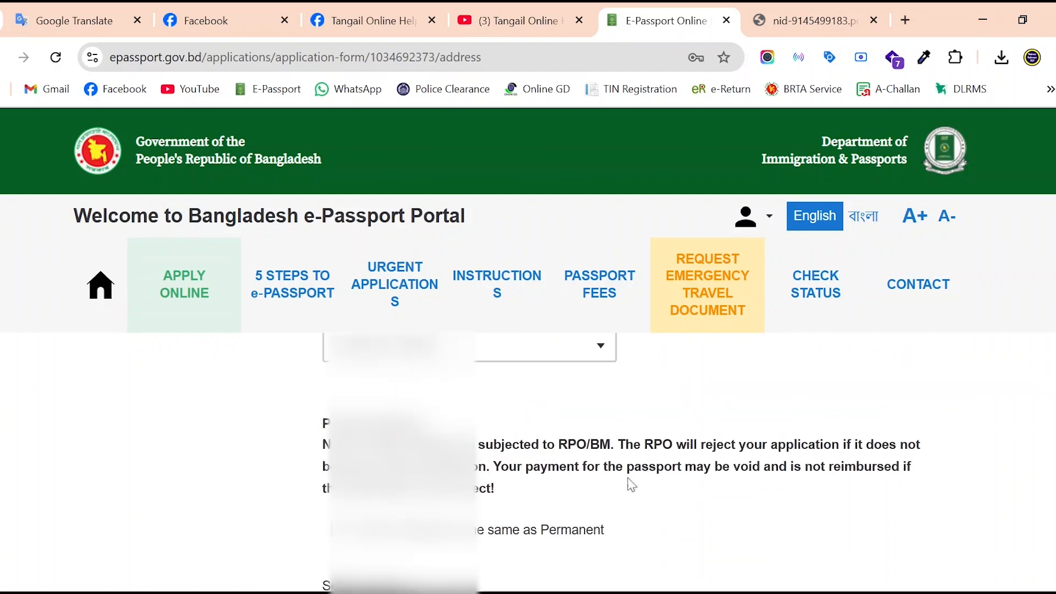
pyautogui.scroll(-1, 516, 483)
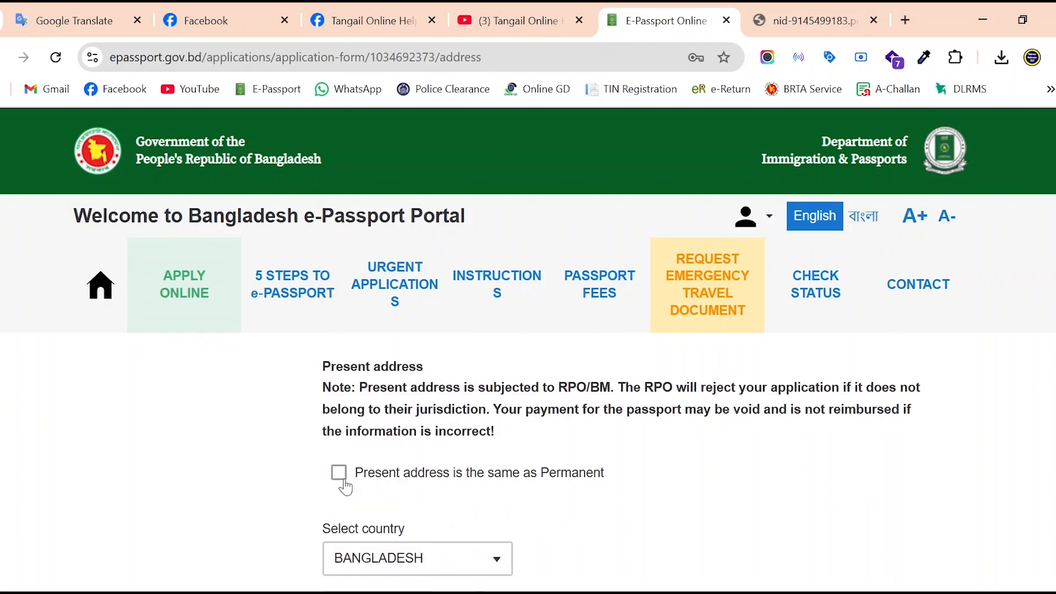
pyautogui.click(338, 473)
pyautogui.scroll(-5, 733, 533)
pyautogui.scroll(-10, 735, 533)
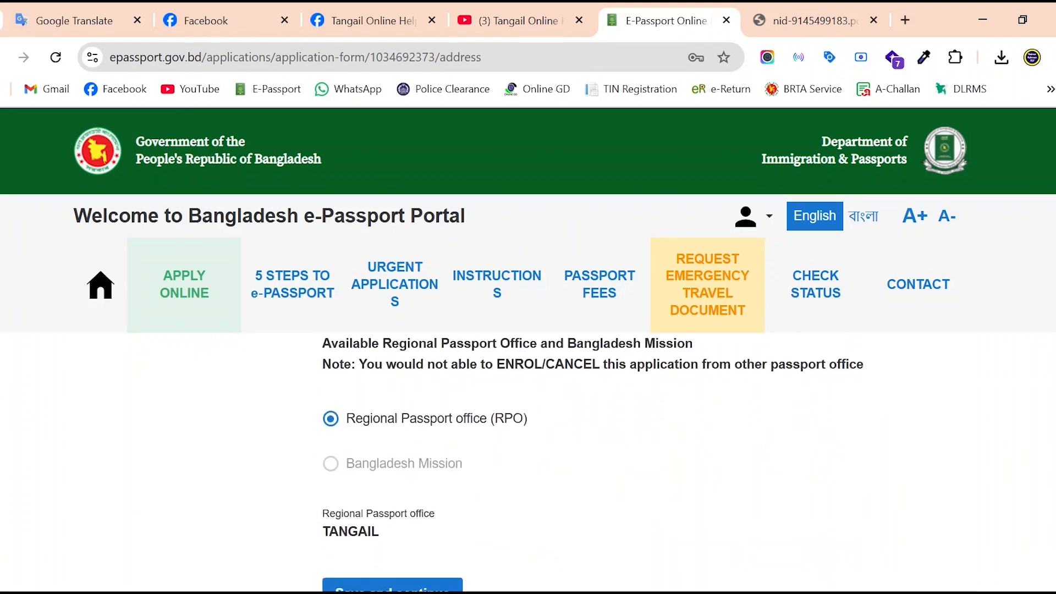
pyautogui.scroll(-2, 424, 500)
pyautogui.click(383, 510)
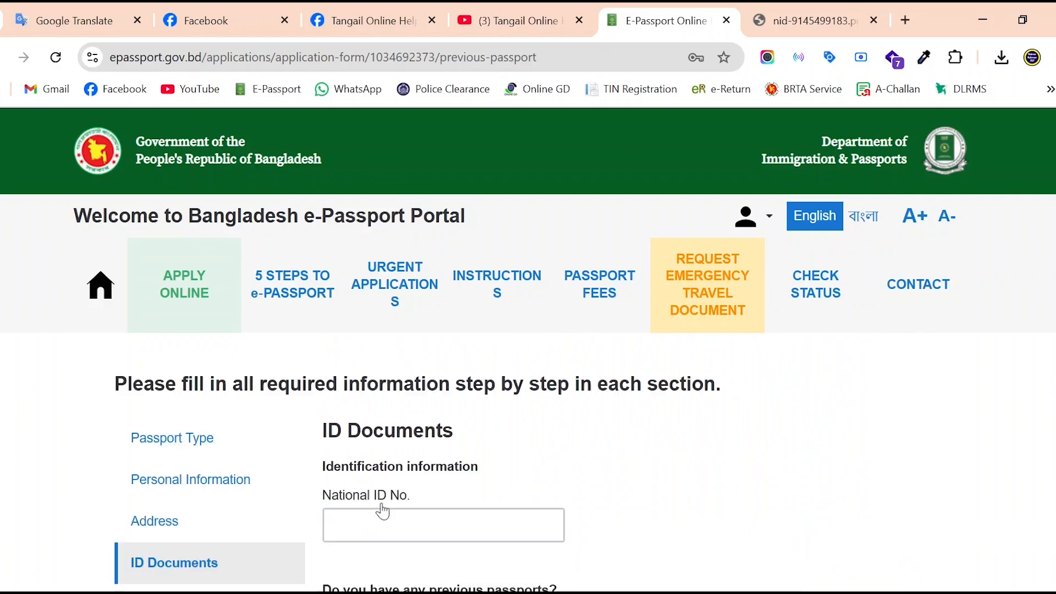
# Step: Look up the applicant's National ID number in the NID PDF and enter it in the National ID No. field
pyautogui.scroll(-1, 721, 486)
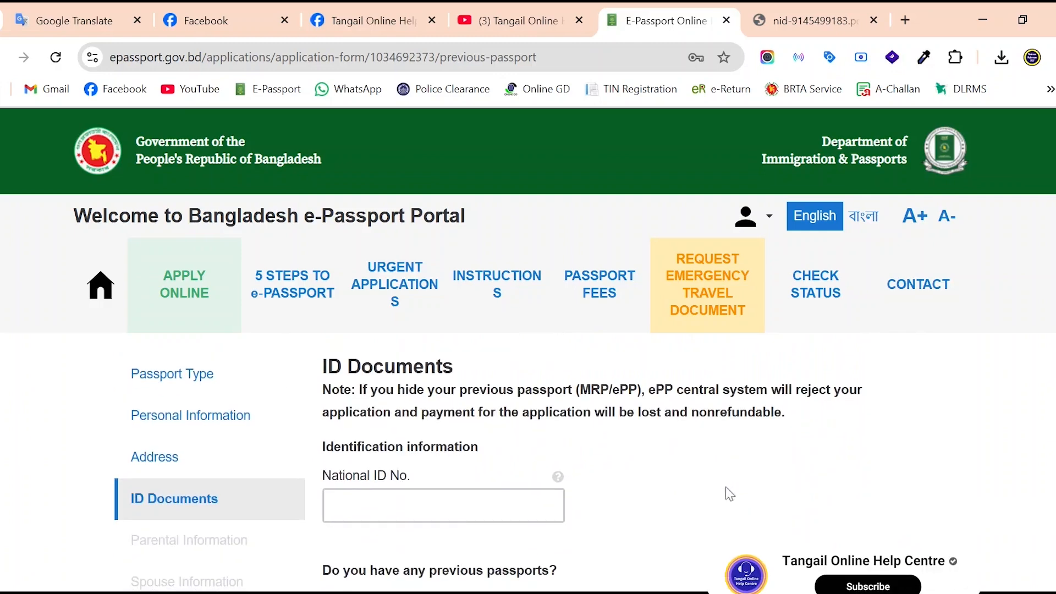
pyautogui.tripleClick(414, 361)
pyautogui.click(702, 443)
pyautogui.click(805, 4)
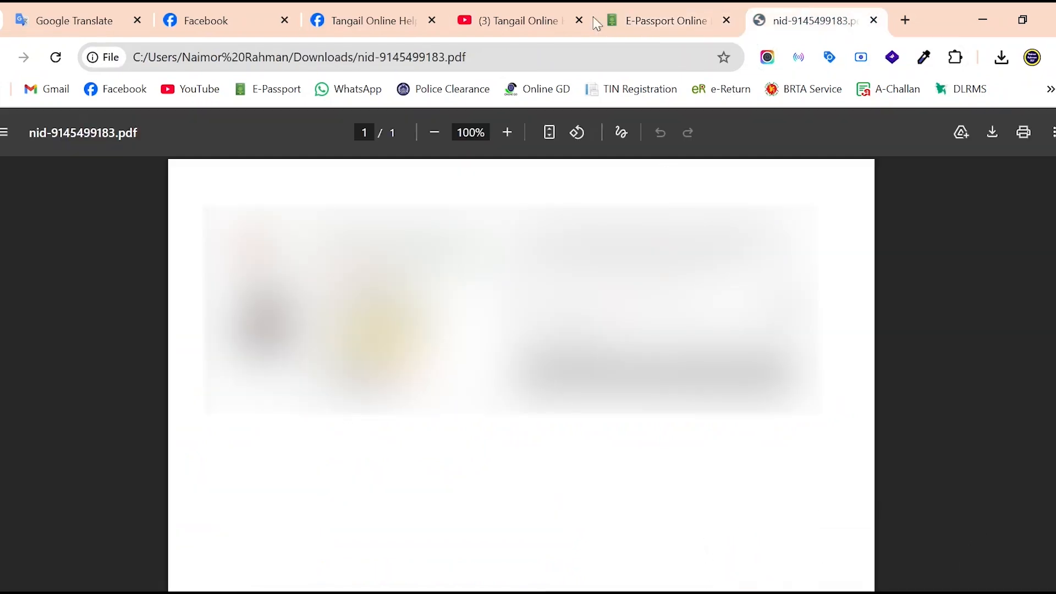
pyautogui.click(633, 18)
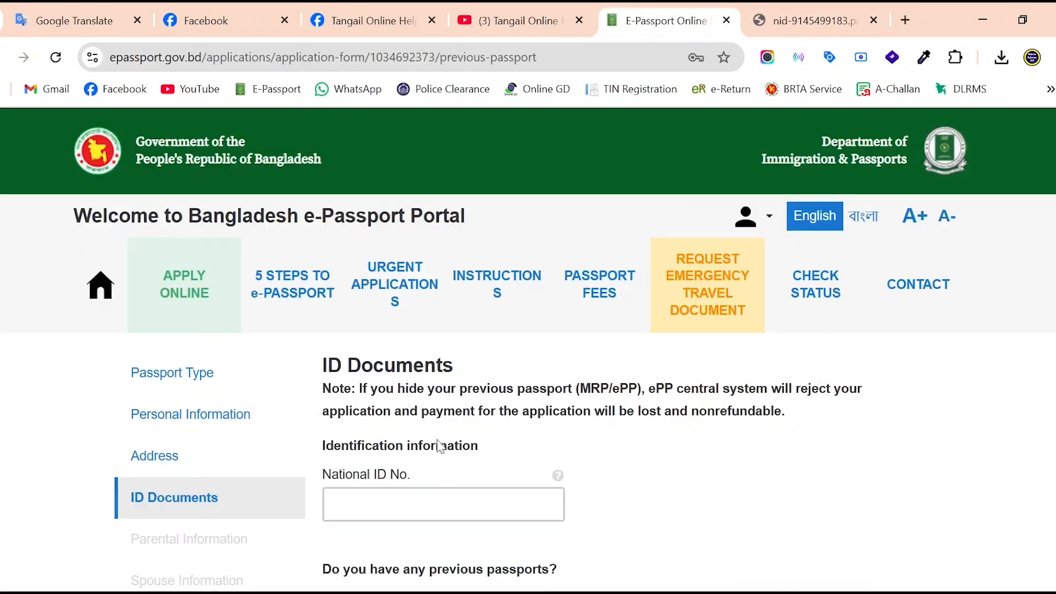
pyautogui.click(413, 503)
pyautogui.click(906, 441)
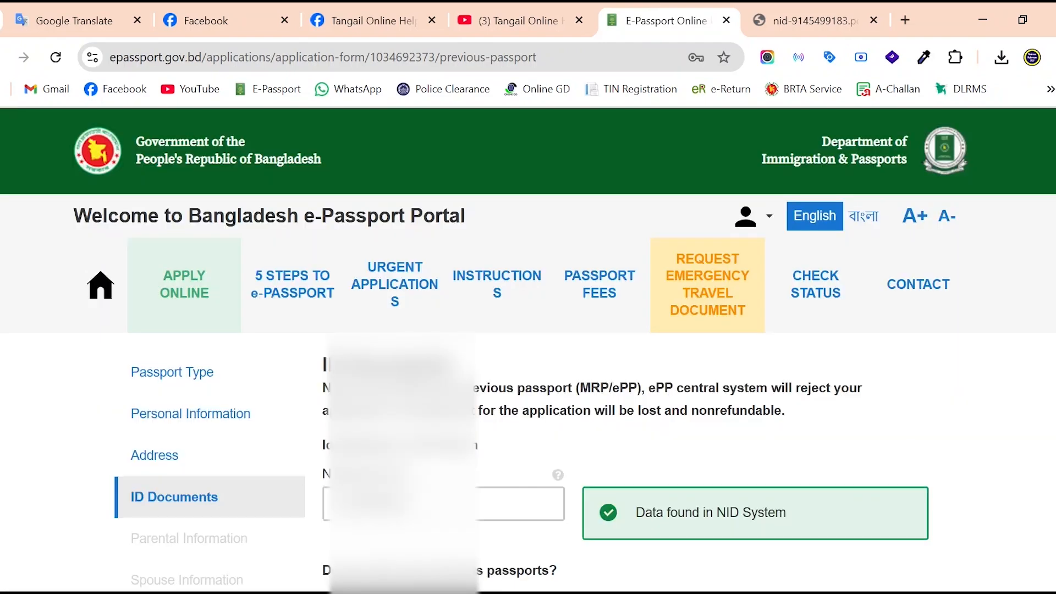
# Step: Declare that the applicant has no previous passport or handwritten passport
pyautogui.scroll(-1, 522, 465)
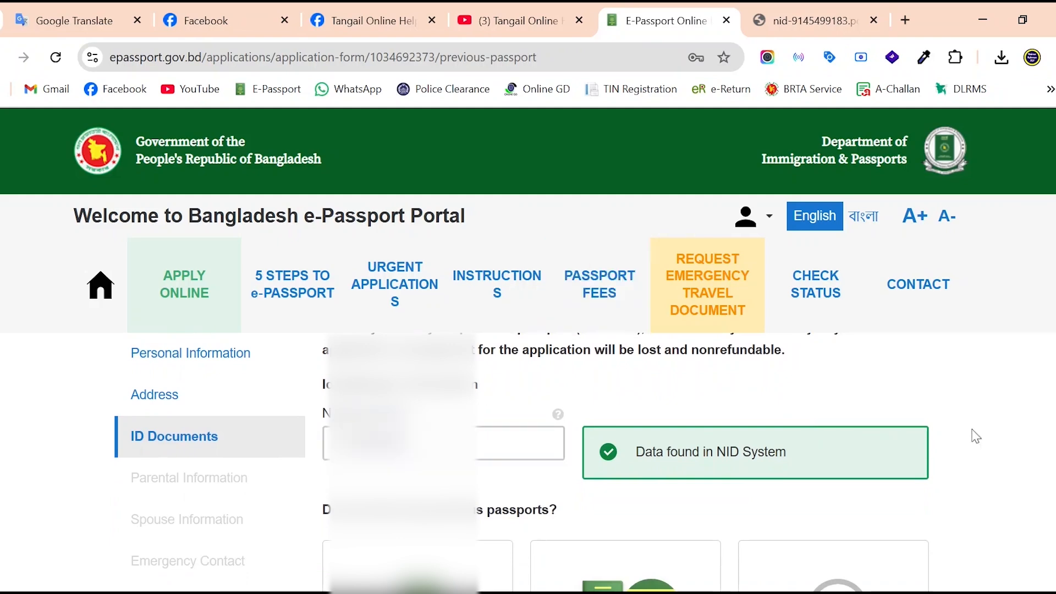
pyautogui.scroll(-2, 979, 432)
pyautogui.scroll(-1, 982, 436)
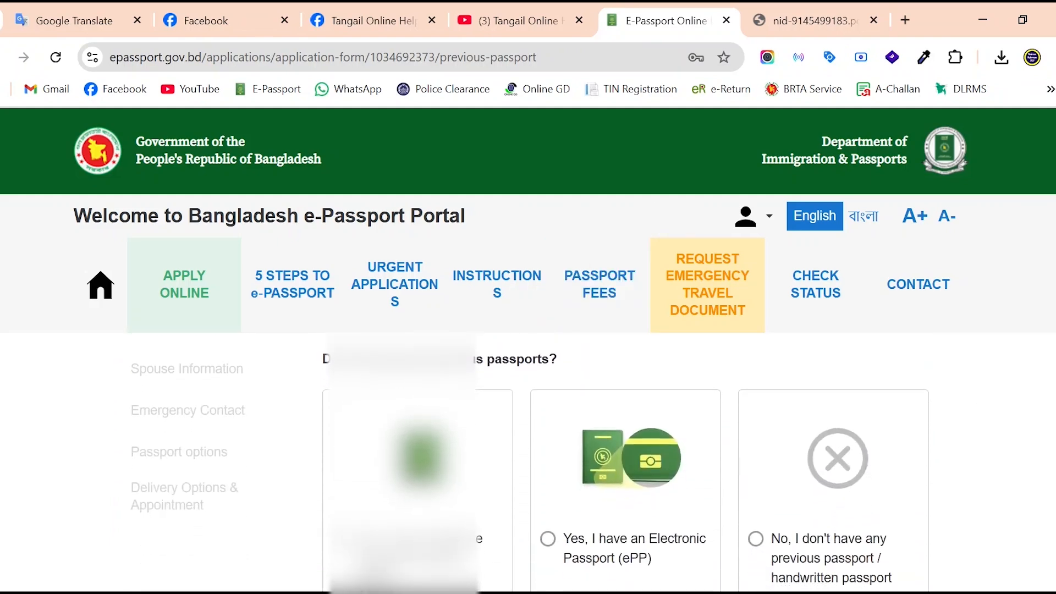
pyautogui.scroll(-1, 523, 512)
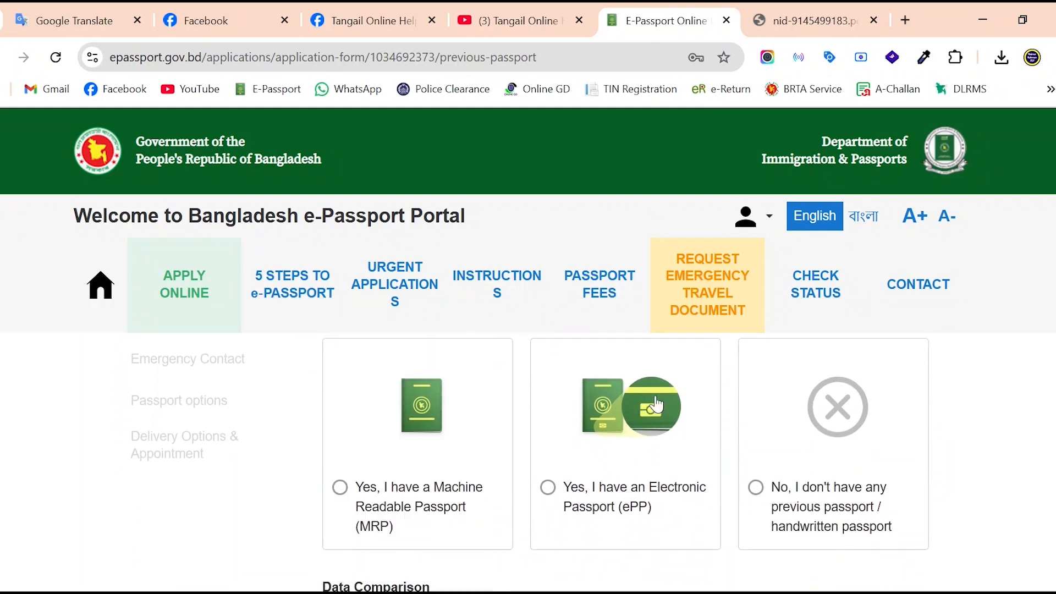
pyautogui.click(797, 492)
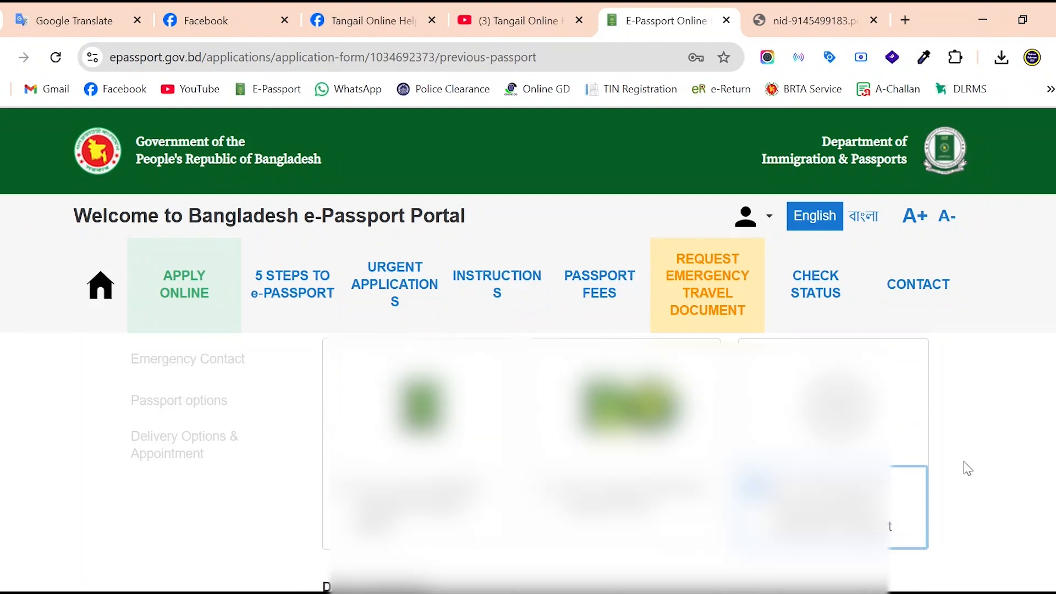
# Step: Review the data comparison and the other-country passport answer, and save the ID Documents section to continue to Parental Information
pyautogui.scroll(-3, 968, 468)
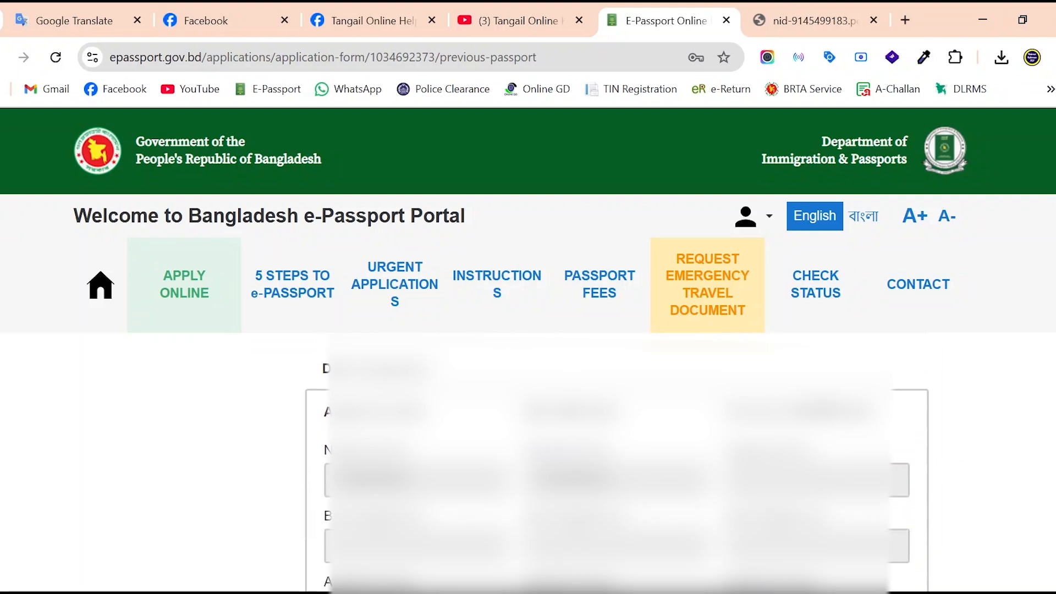
pyautogui.scroll(-5, 617, 462)
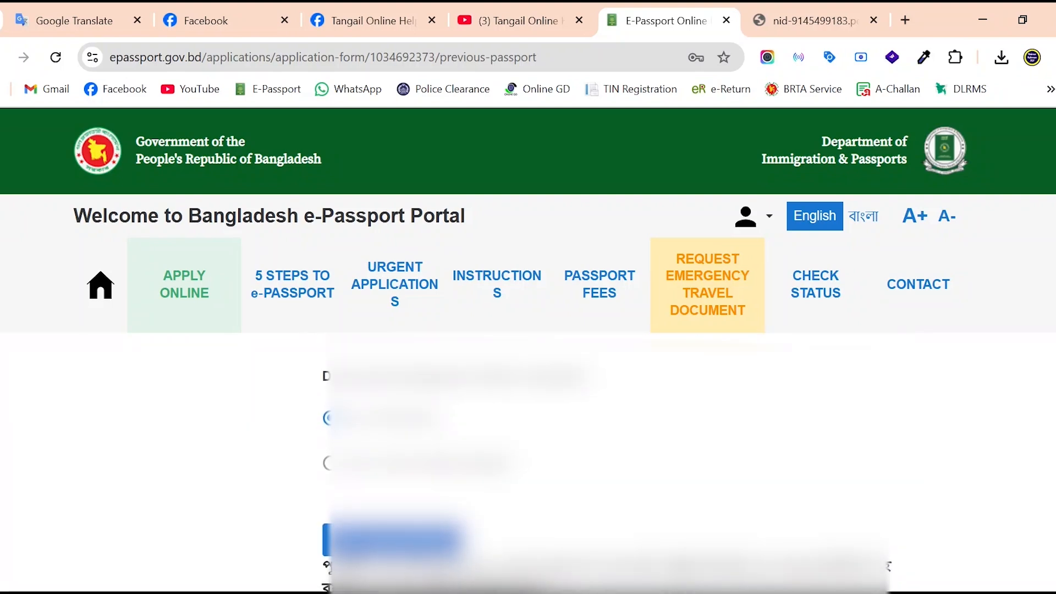
pyautogui.scroll(-2, 617, 462)
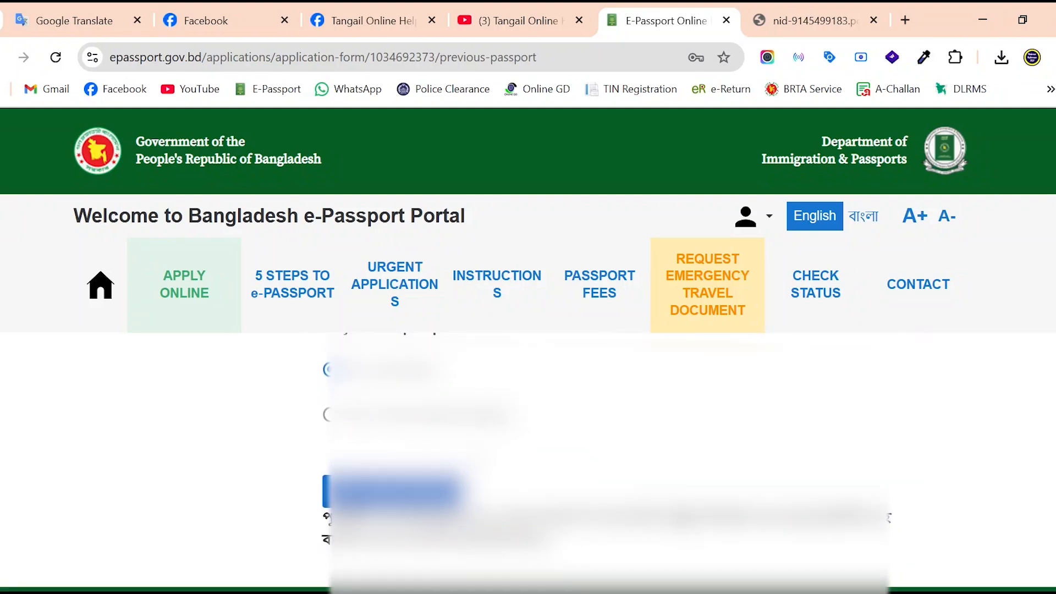
pyautogui.scroll(2, 610, 465)
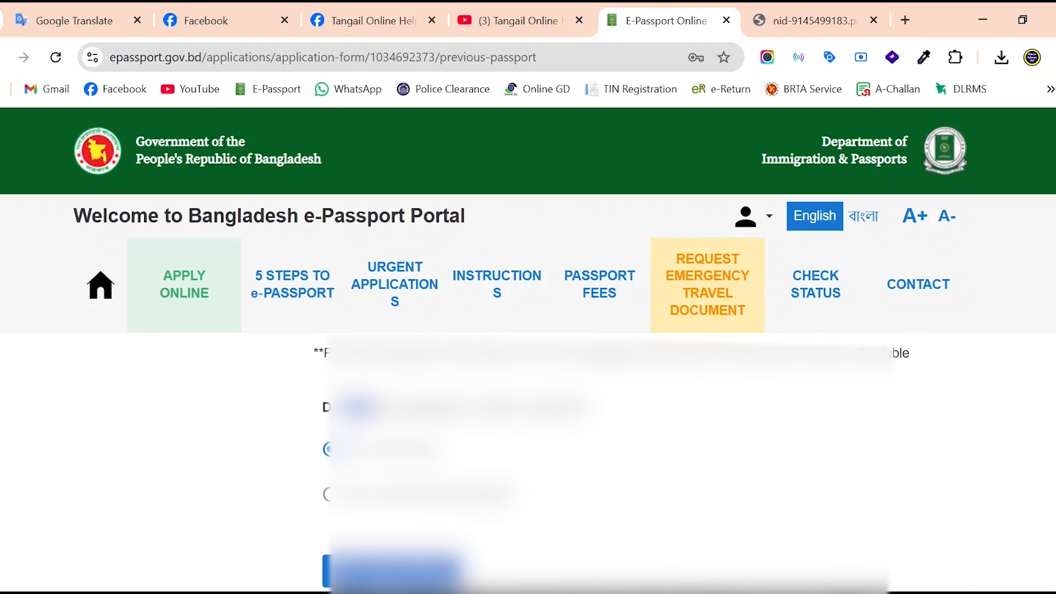
pyautogui.scroll(-1, 610, 465)
pyautogui.scroll(-4, 610, 466)
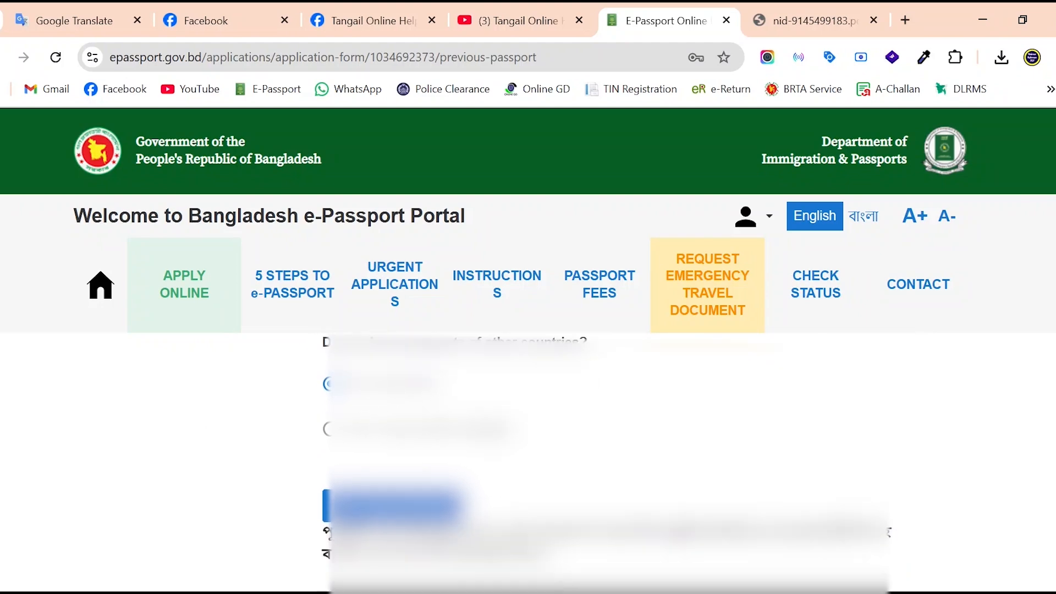
pyautogui.click(396, 426)
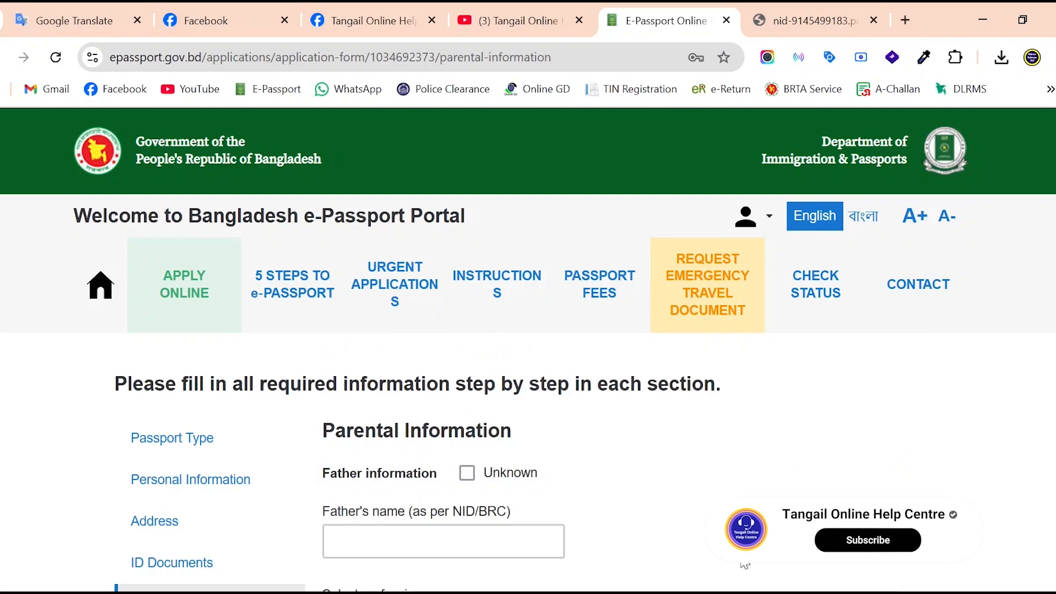
# Step: Look up the father's name in the NID PDF and enter it in the father's name field
pyautogui.scroll(-3, 743, 568)
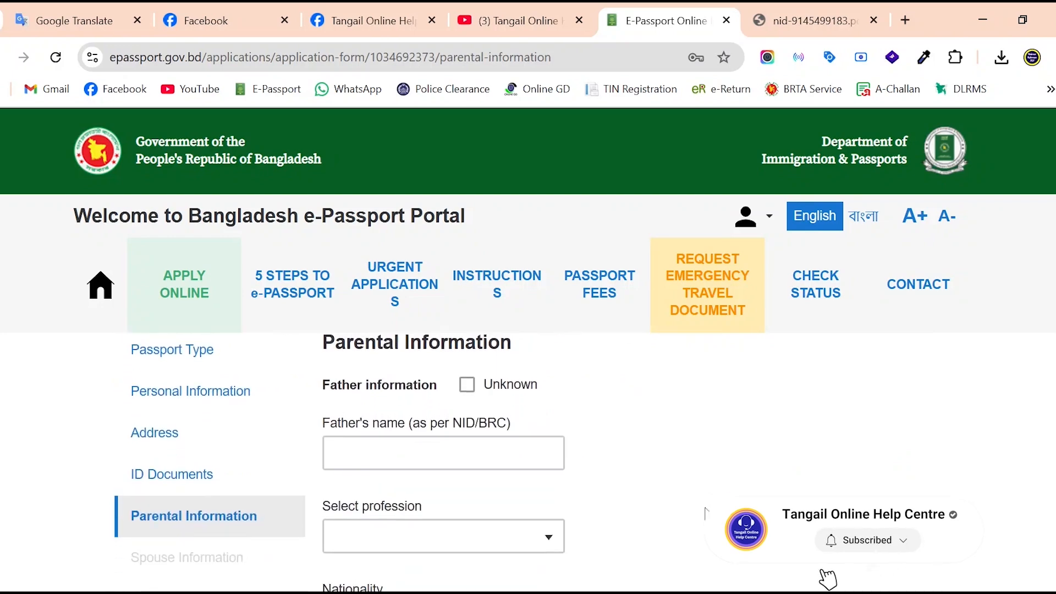
pyautogui.scroll(-1, 690, 487)
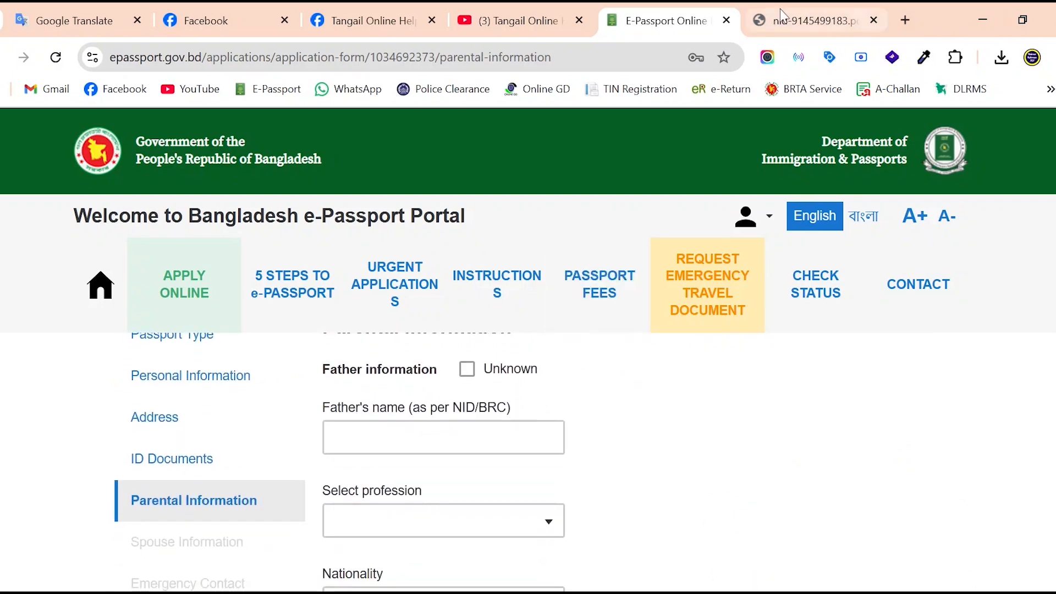
pyautogui.click(809, 20)
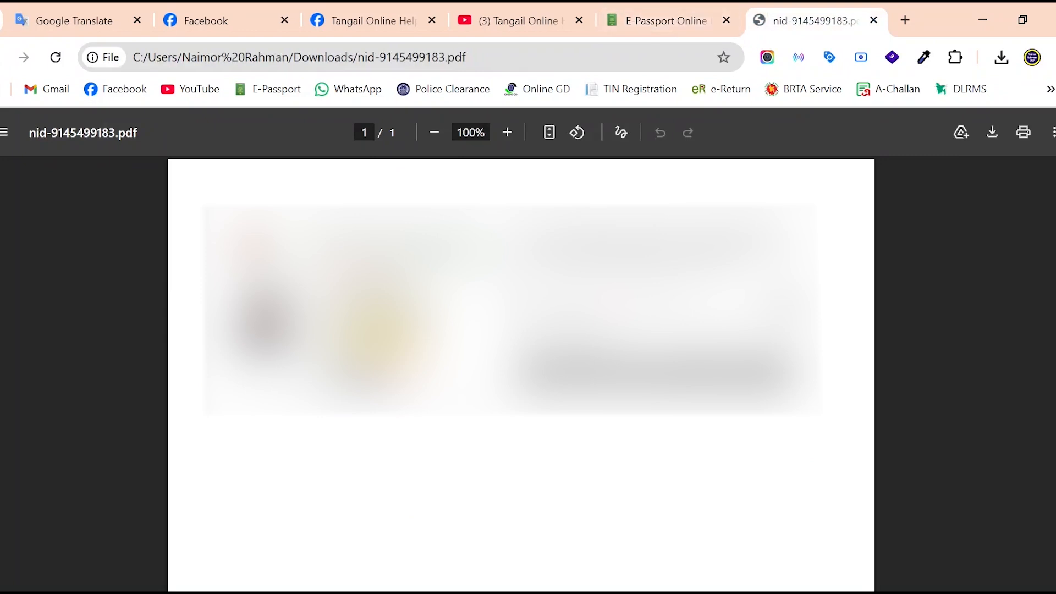
pyautogui.click(715, 9)
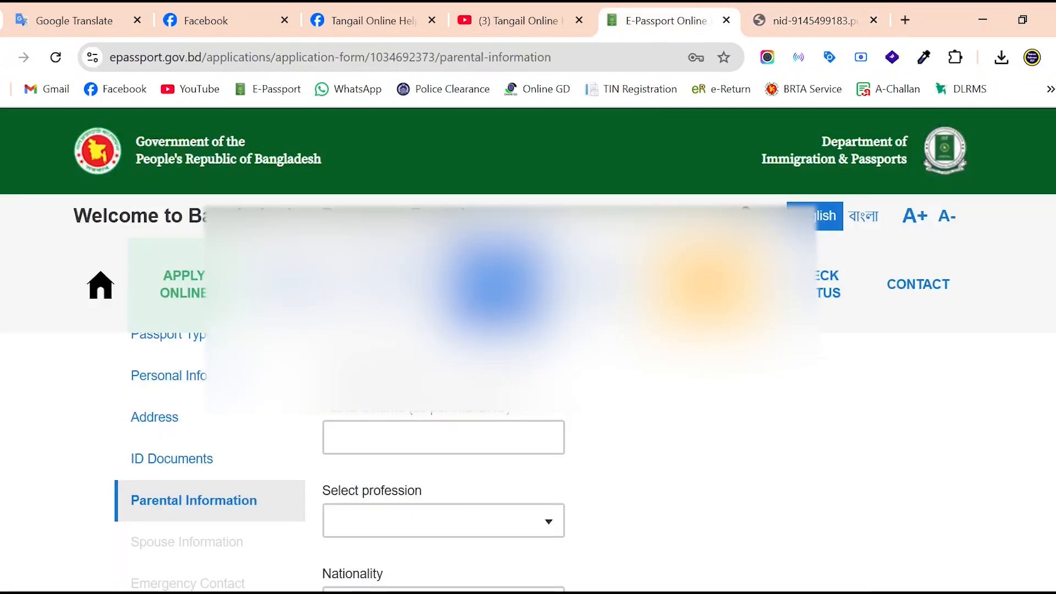
pyautogui.click(422, 431)
pyautogui.write('R')
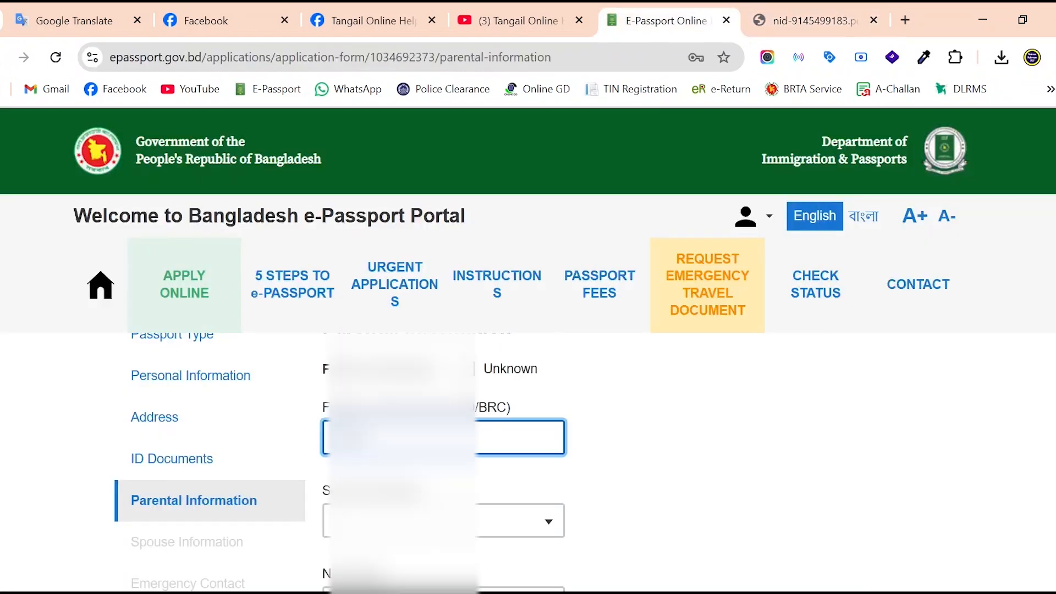
pyautogui.write('UL')
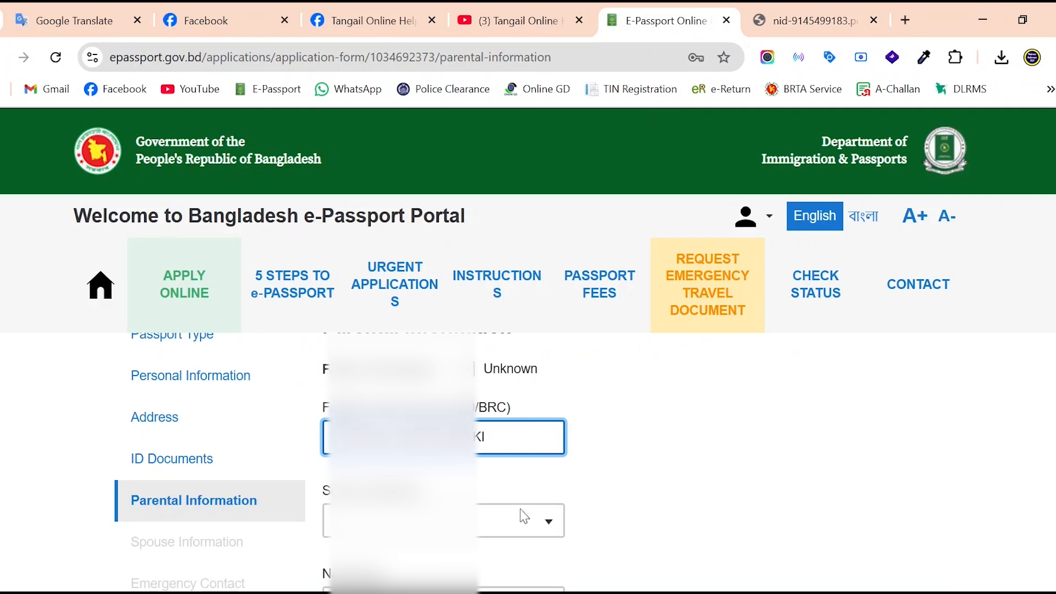
# Step: Filter the father's profession options by "bus" and select the first match
pyautogui.click(495, 521)
pyautogui.click(671, 501)
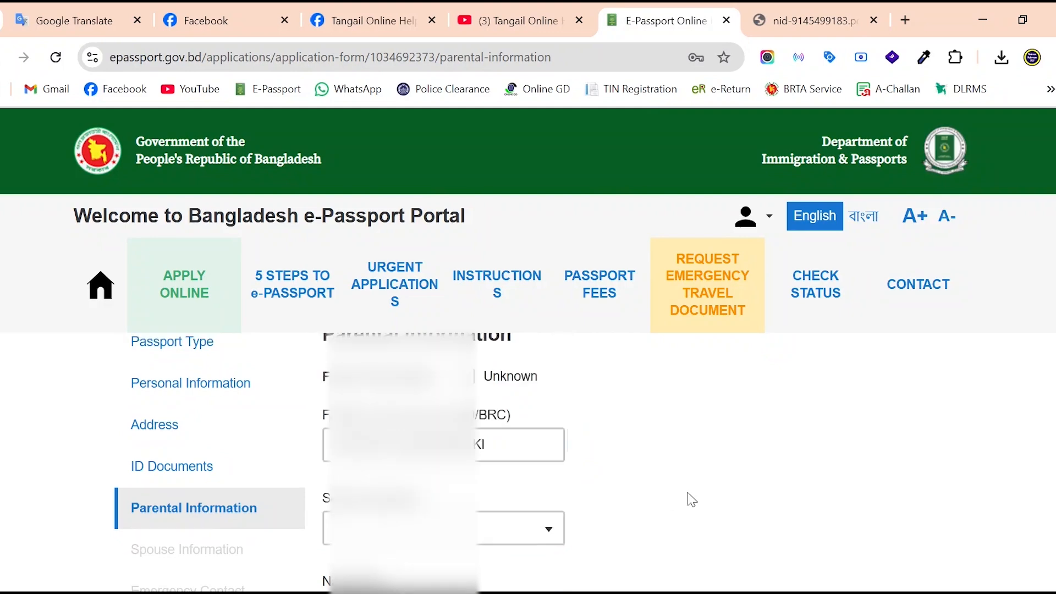
pyautogui.click(516, 538)
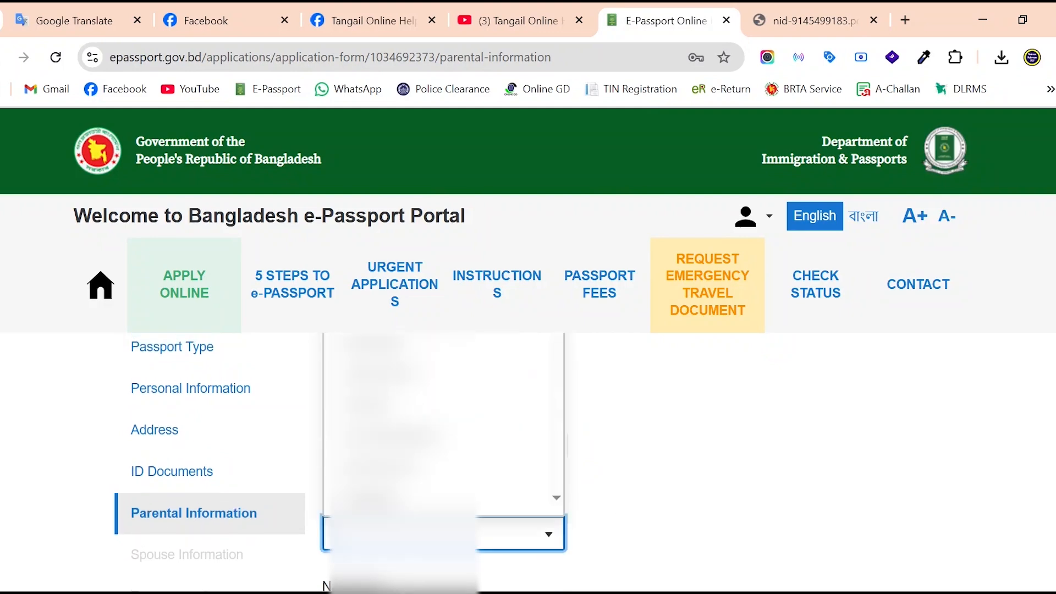
pyautogui.write('bus')
pyautogui.press('BackSpace')
pyautogui.press('BackSpace')
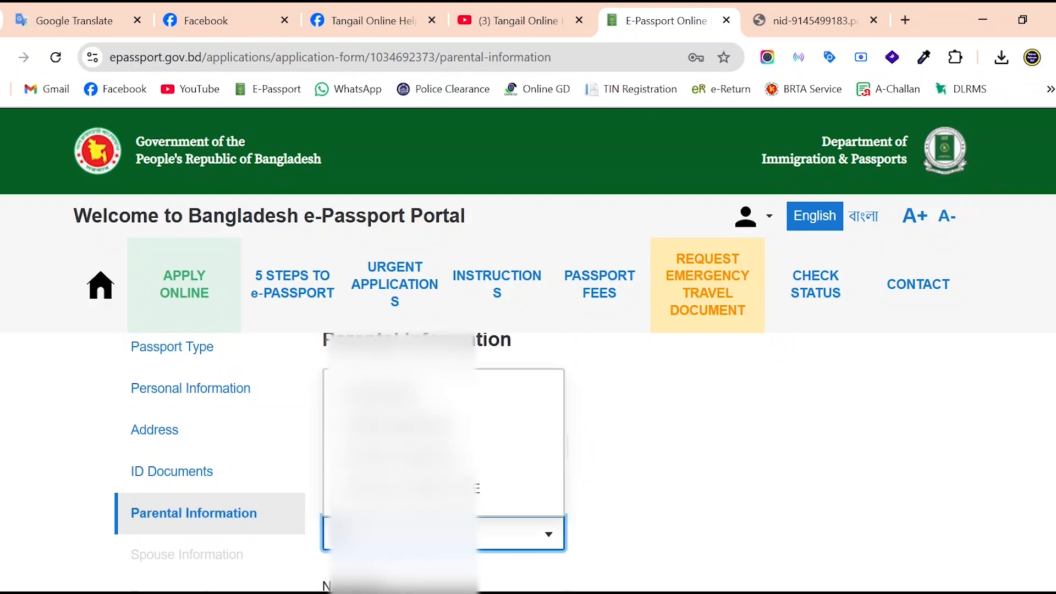
pyautogui.write('us')
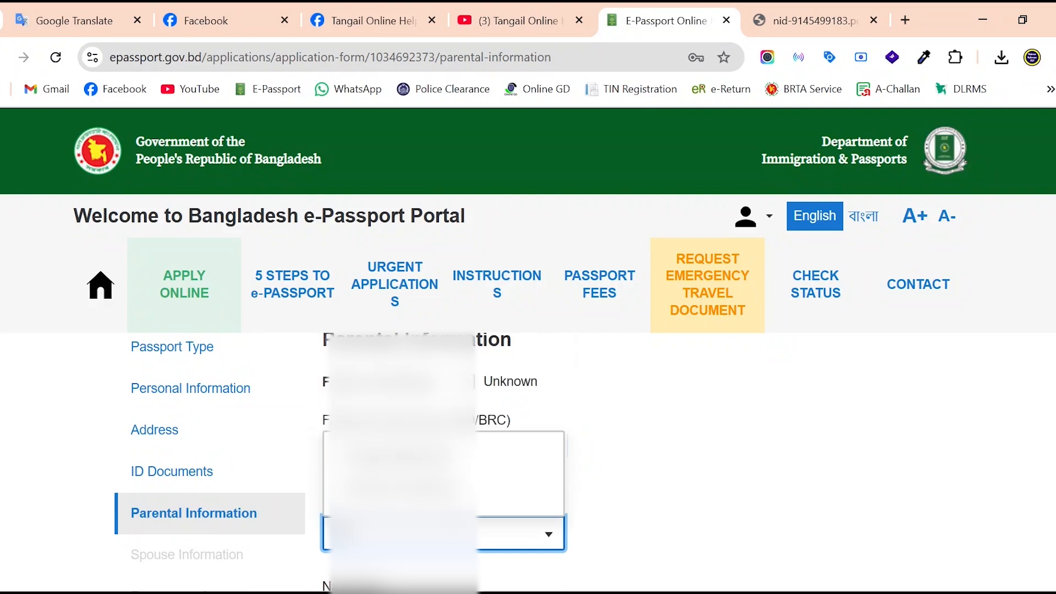
pyautogui.press('Return')
# Step: Filter the father's nationality options by "ban" and select the matching entry
pyautogui.scroll(-1, 578, 488)
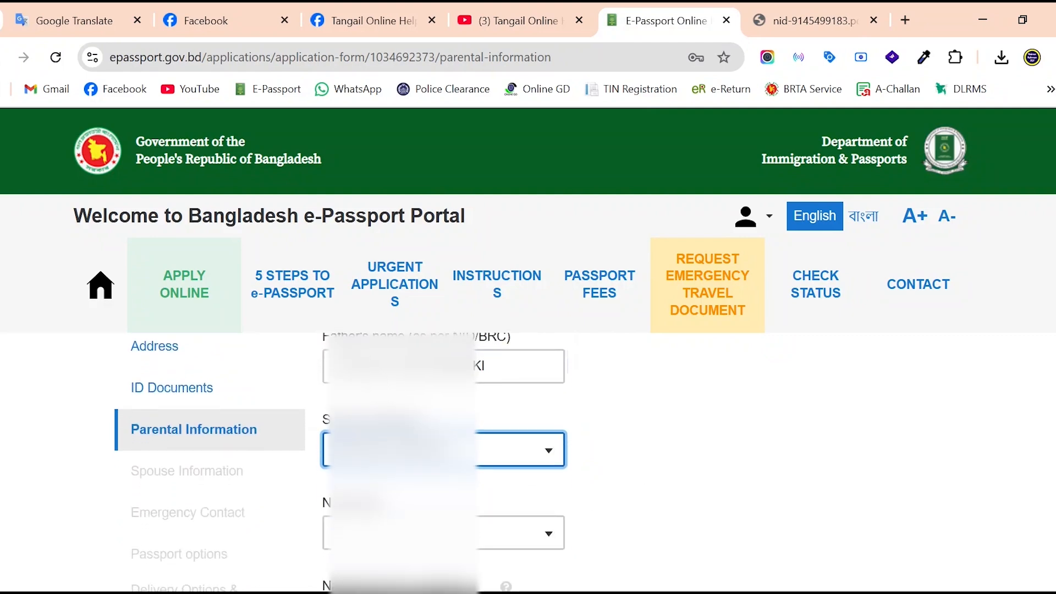
pyautogui.click(424, 533)
pyautogui.write('ban')
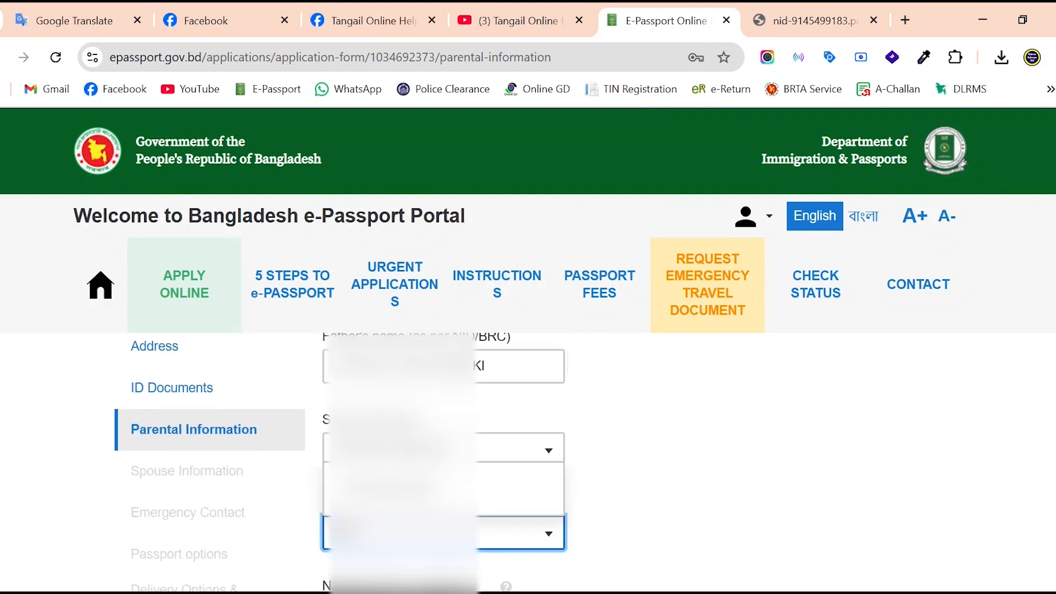
pyautogui.press('Return')
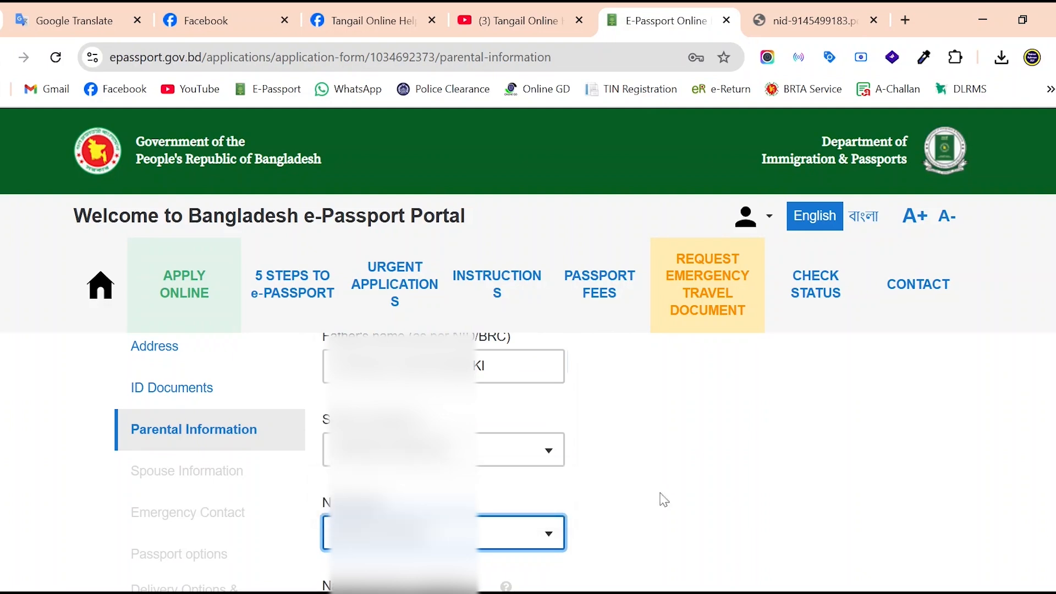
# Step: Look up the mother's name in the NID PDF and enter it in the mother's name field
pyautogui.scroll(-3, 664, 499)
pyautogui.scroll(-1, 585, 476)
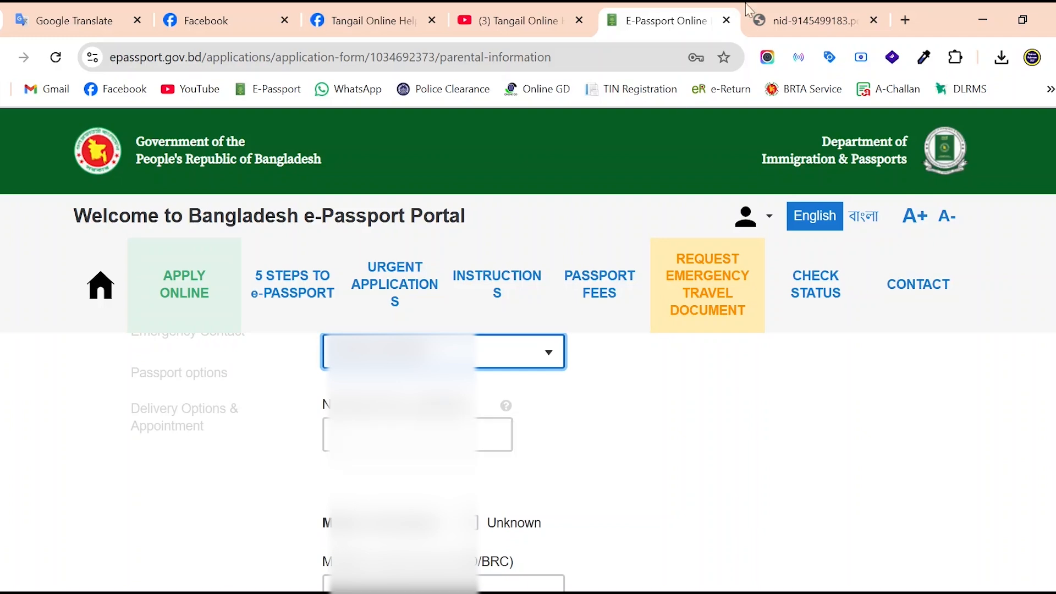
pyautogui.scroll(-3, 745, 447)
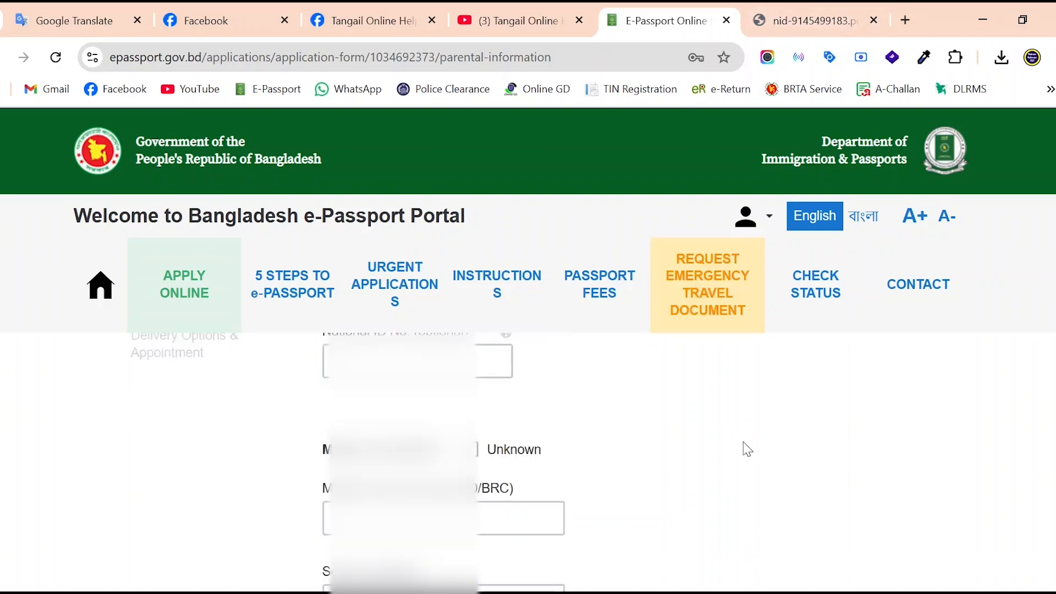
pyautogui.click(768, 11)
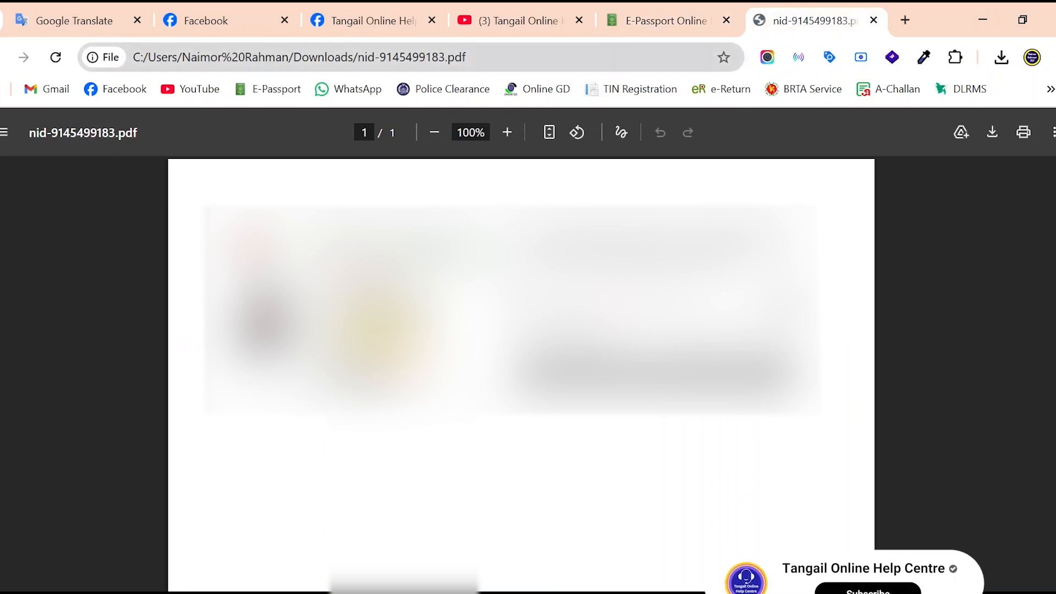
pyautogui.click(640, 11)
pyautogui.click(497, 416)
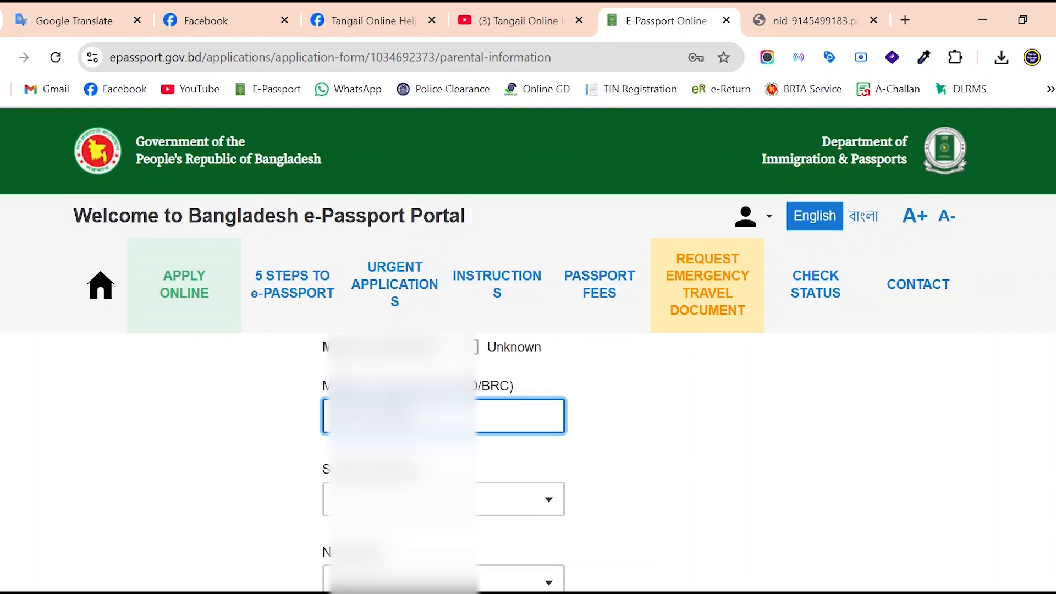
# Step: Filter the mother's profession options by "ho" and select the matching entry
pyautogui.click(525, 498)
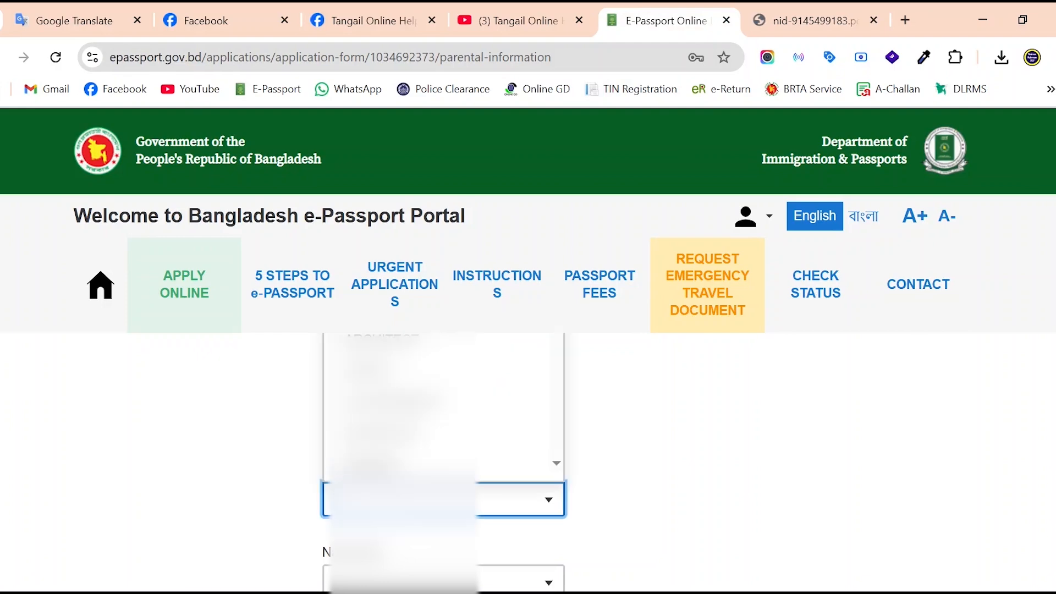
pyautogui.write('ho')
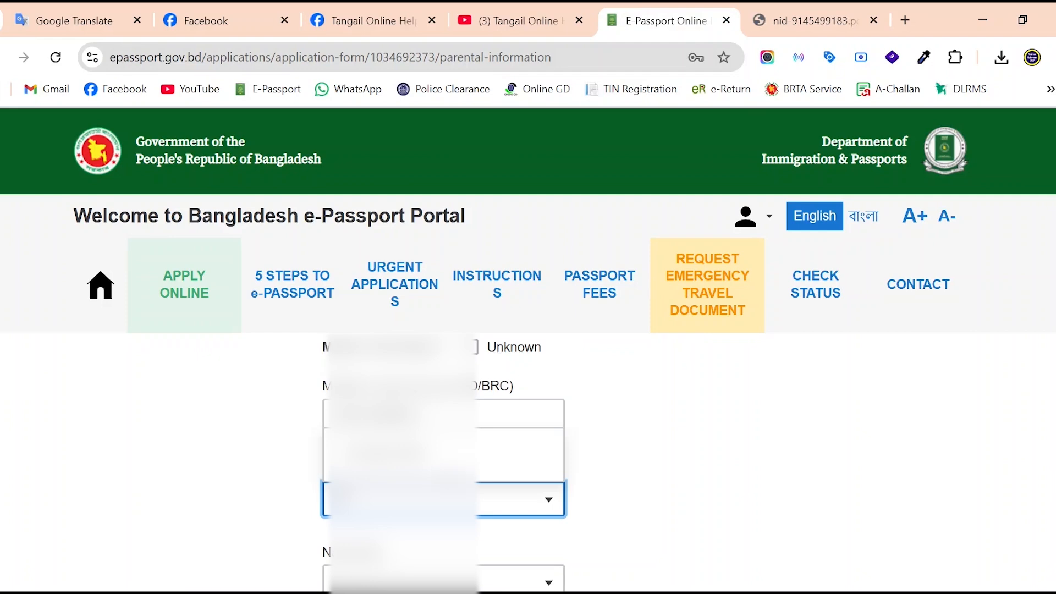
pyautogui.click(445, 455)
# Step: Filter the mother's nationality options by "ban" and select the matching entry
pyautogui.scroll(-1, 643, 485)
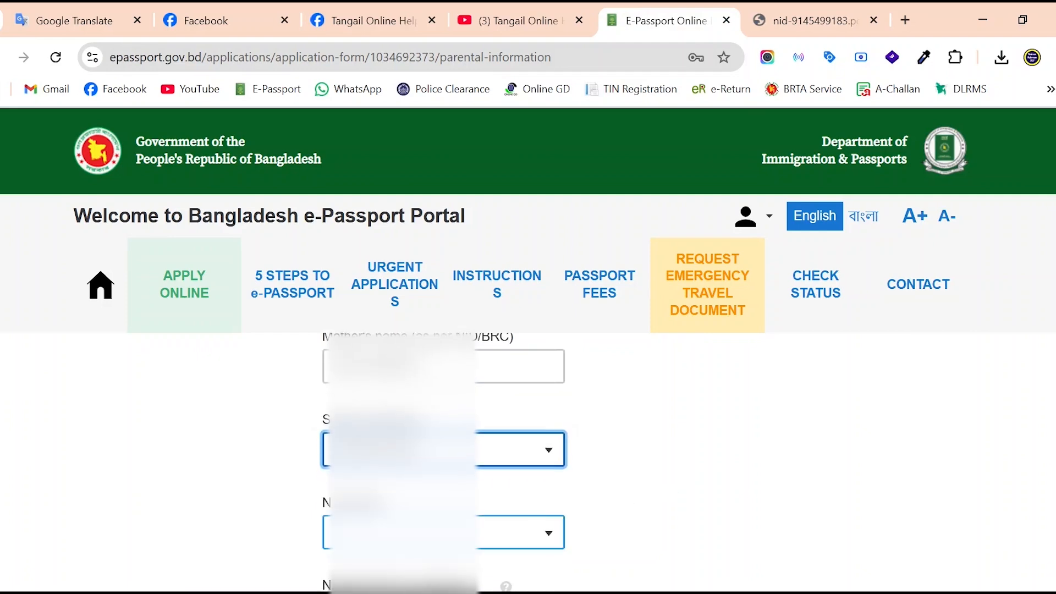
pyautogui.click(448, 532)
pyautogui.write('ban')
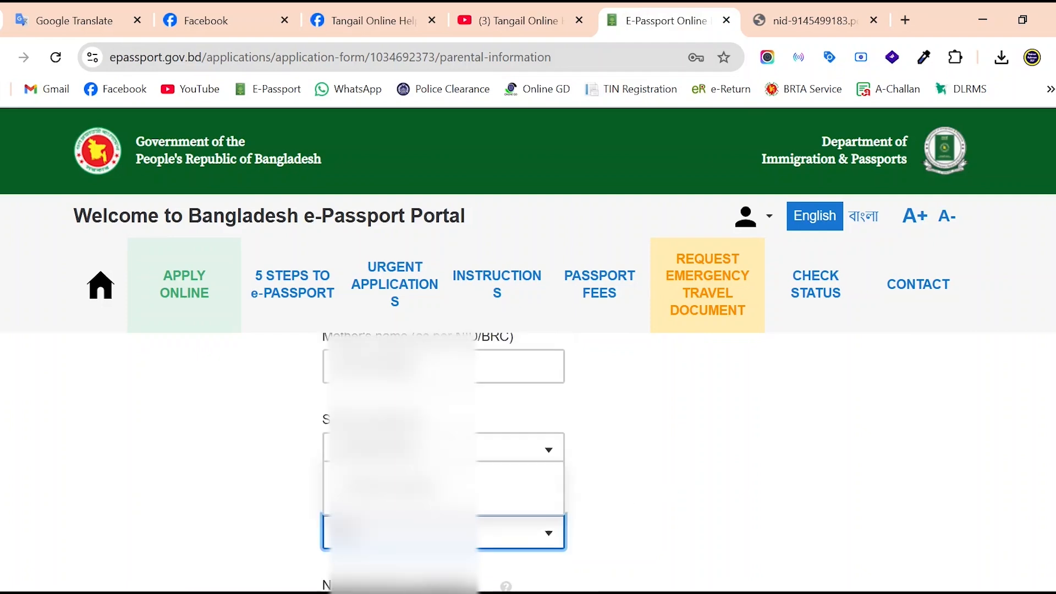
pyautogui.click(479, 487)
# Step: Review the parental entries against the NID PDF, leave legal guardian as not applicable, and save the section to continue
pyautogui.scroll(-4, 724, 488)
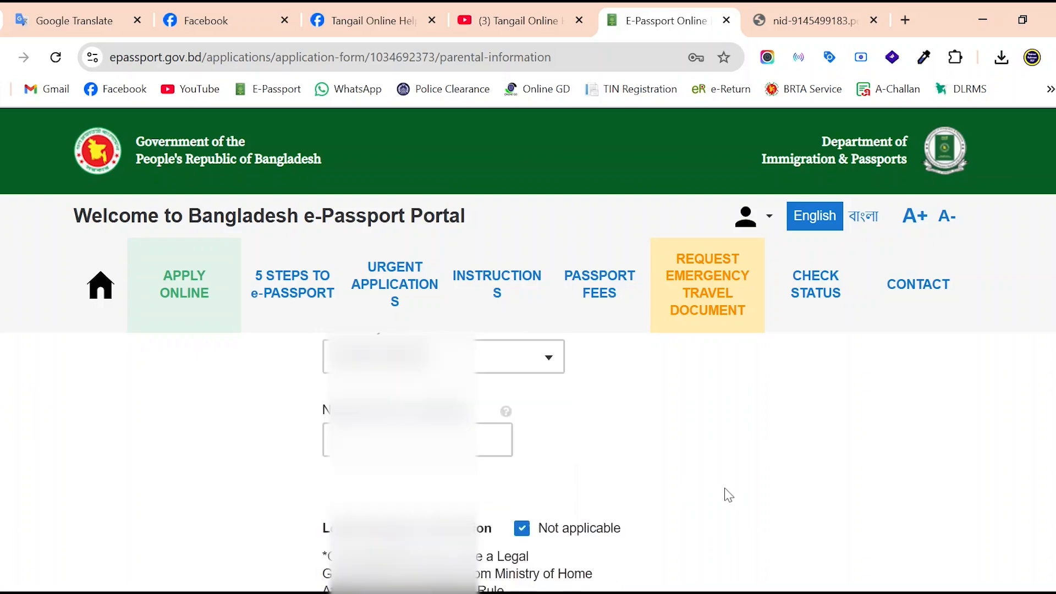
pyautogui.scroll(4, 724, 487)
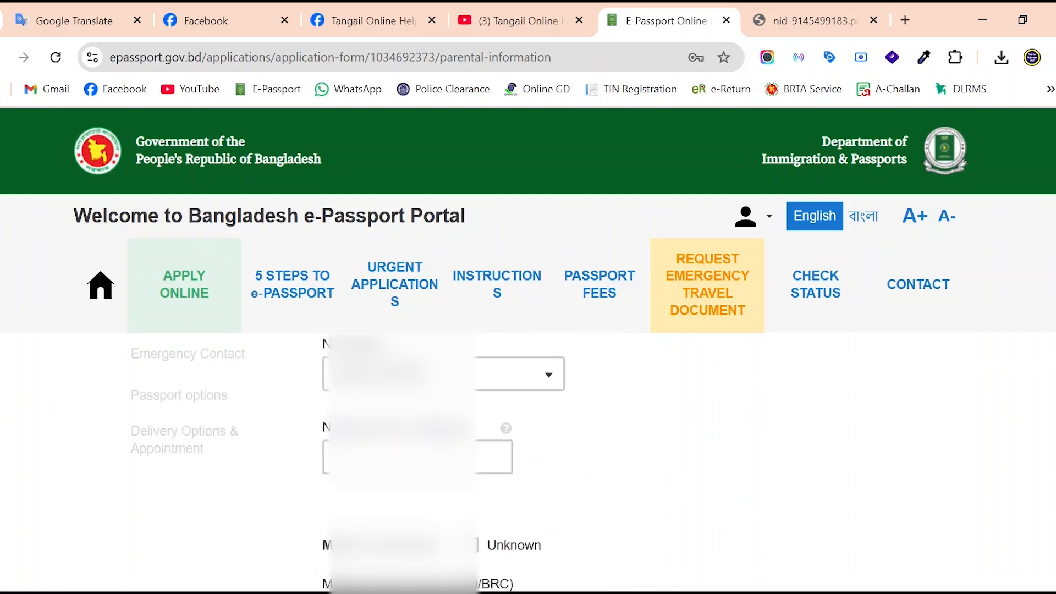
pyautogui.scroll(-6, 365, 469)
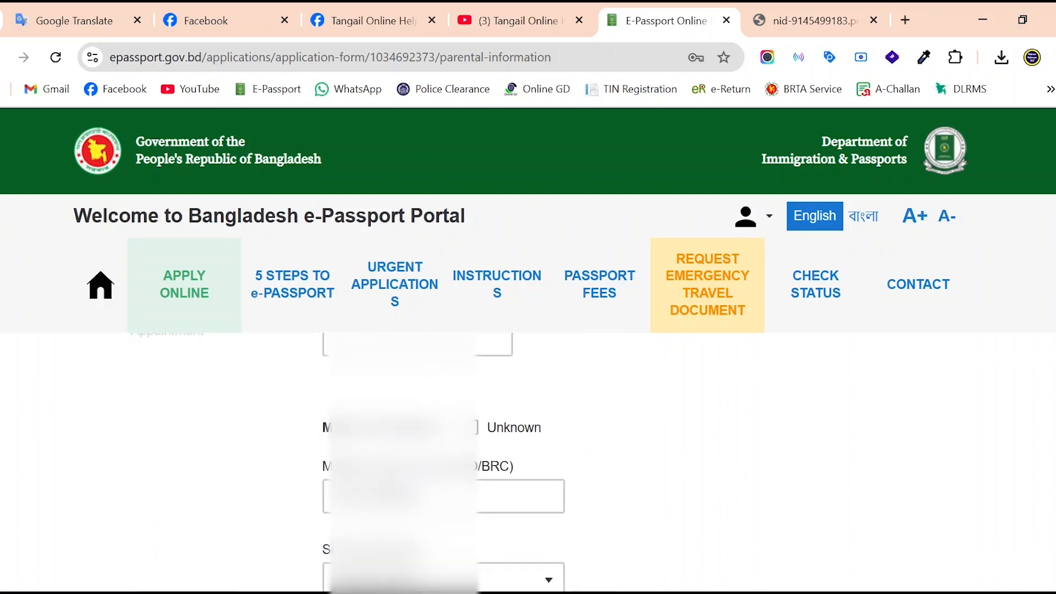
pyautogui.scroll(-1, 680, 464)
pyautogui.scroll(2, 679, 465)
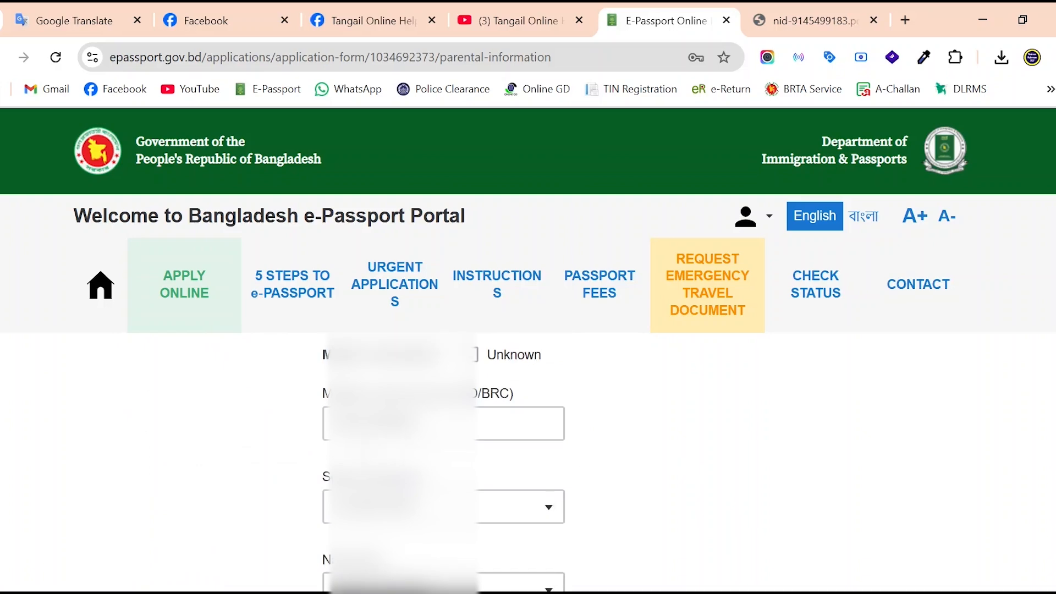
pyautogui.click(803, 20)
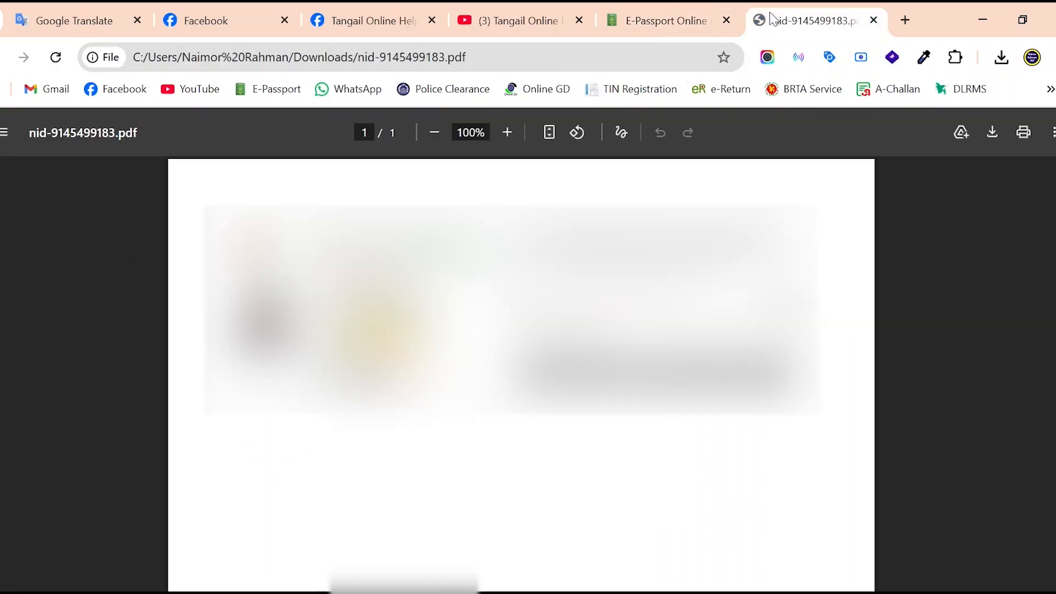
pyautogui.click(633, 11)
pyautogui.scroll(-5, 644, 445)
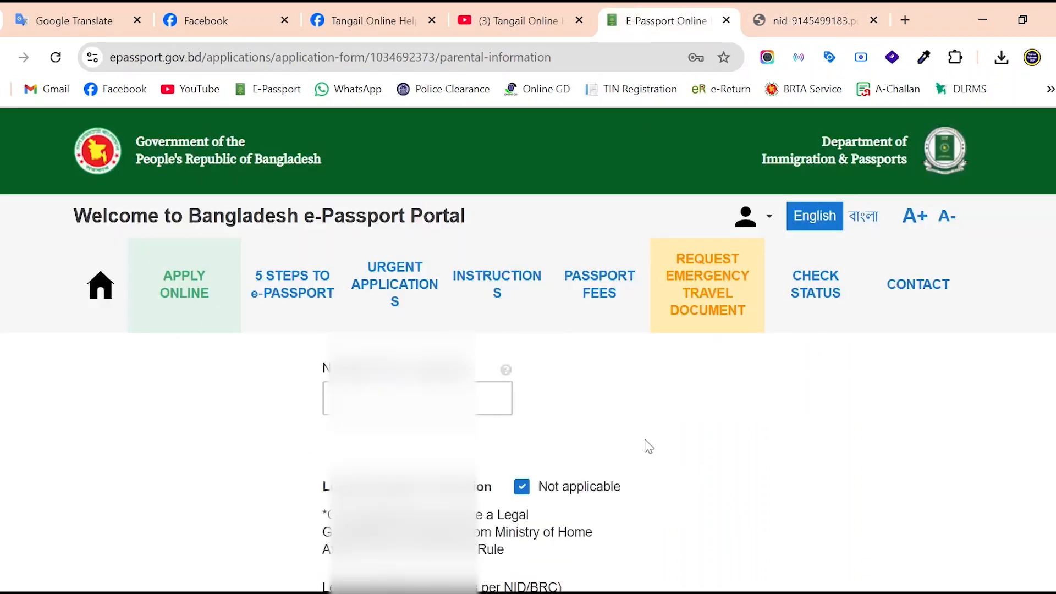
pyautogui.scroll(-5, 646, 444)
pyautogui.click(394, 439)
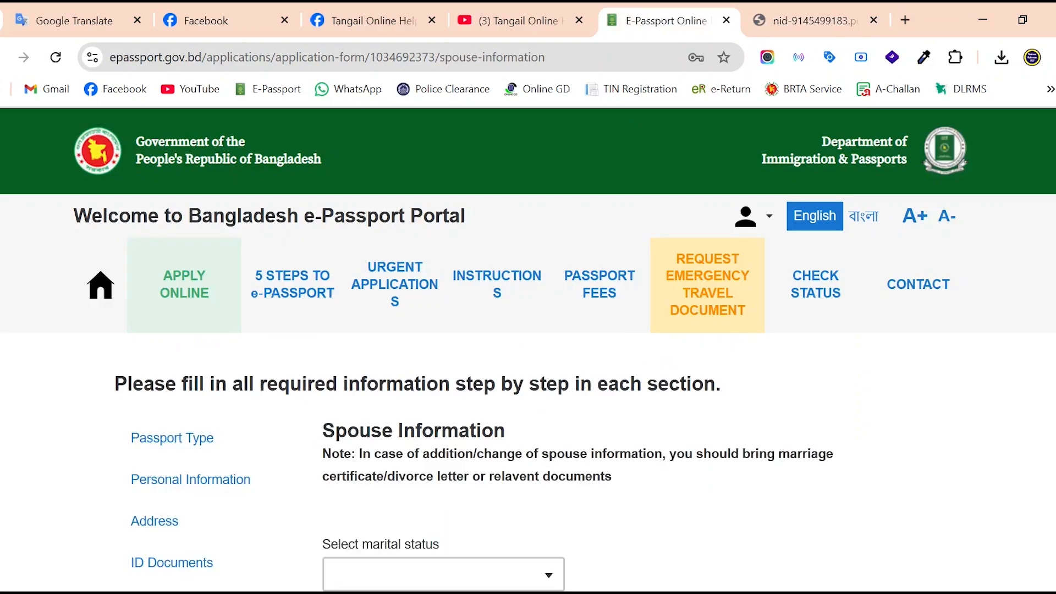
# Step: Set the marital status to SINGLE in the spouse information section
pyautogui.scroll(-1, 576, 435)
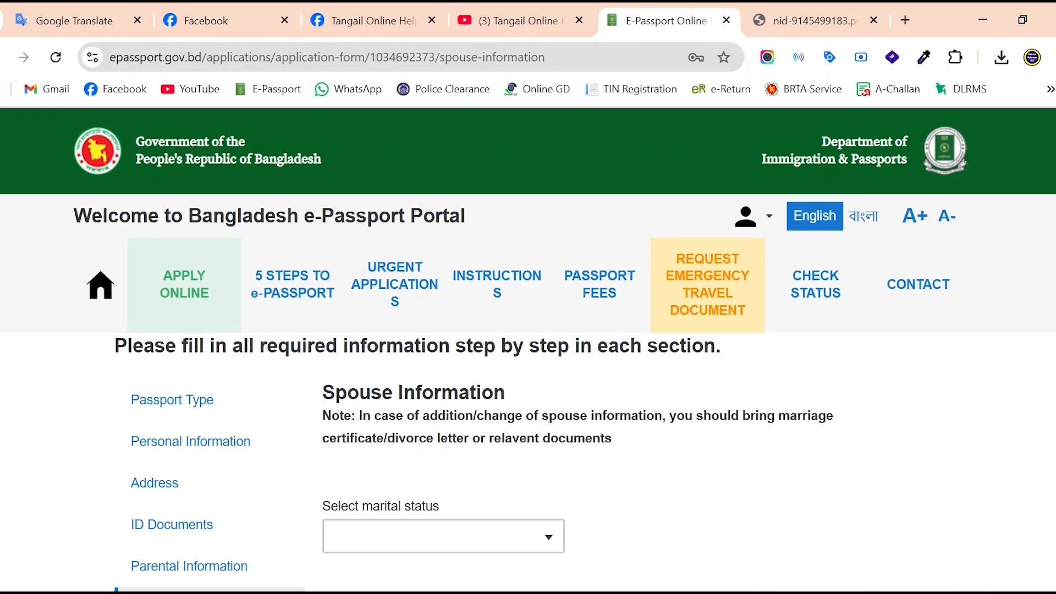
pyautogui.scroll(-1, 473, 462)
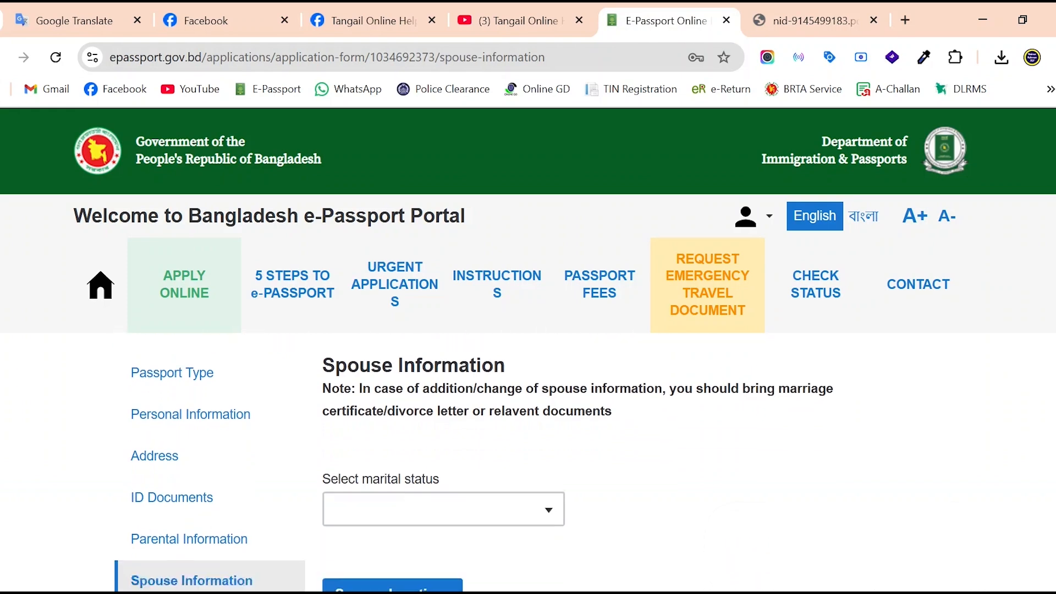
pyautogui.scroll(-1, 473, 468)
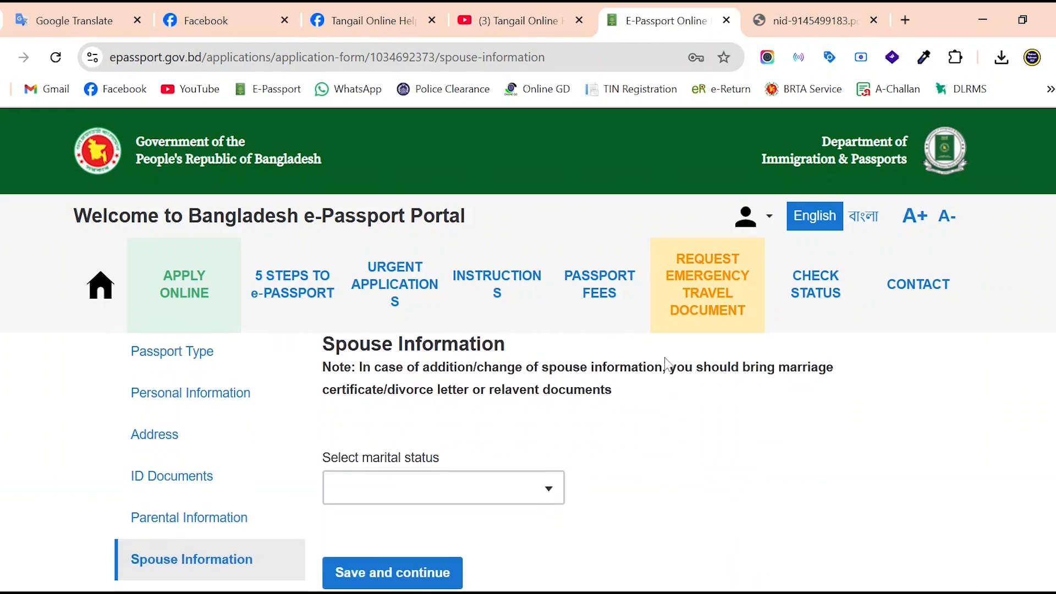
pyautogui.click(748, 9)
pyautogui.click(635, 11)
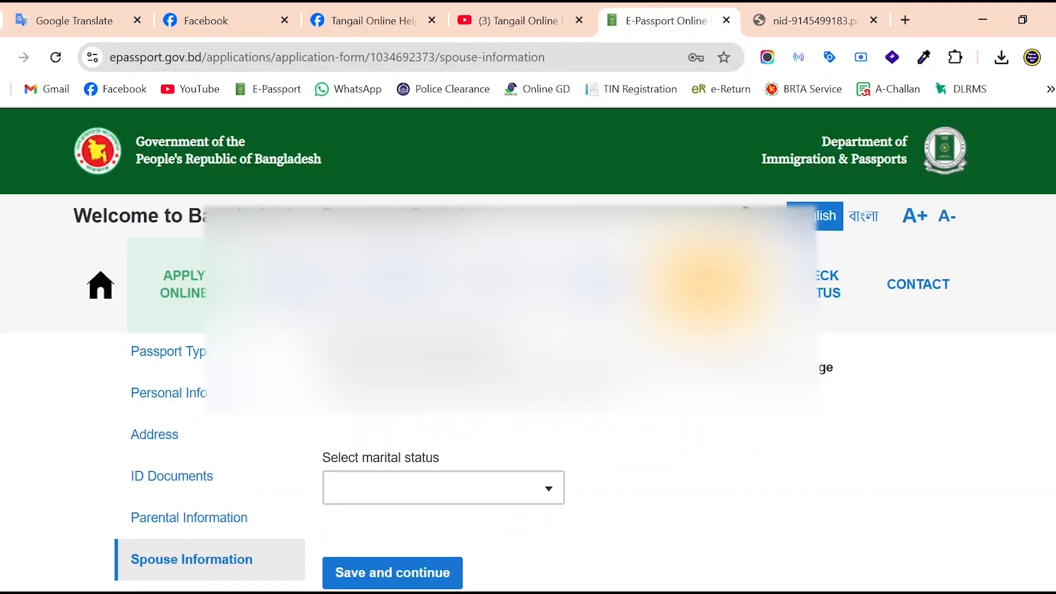
pyautogui.click(519, 512)
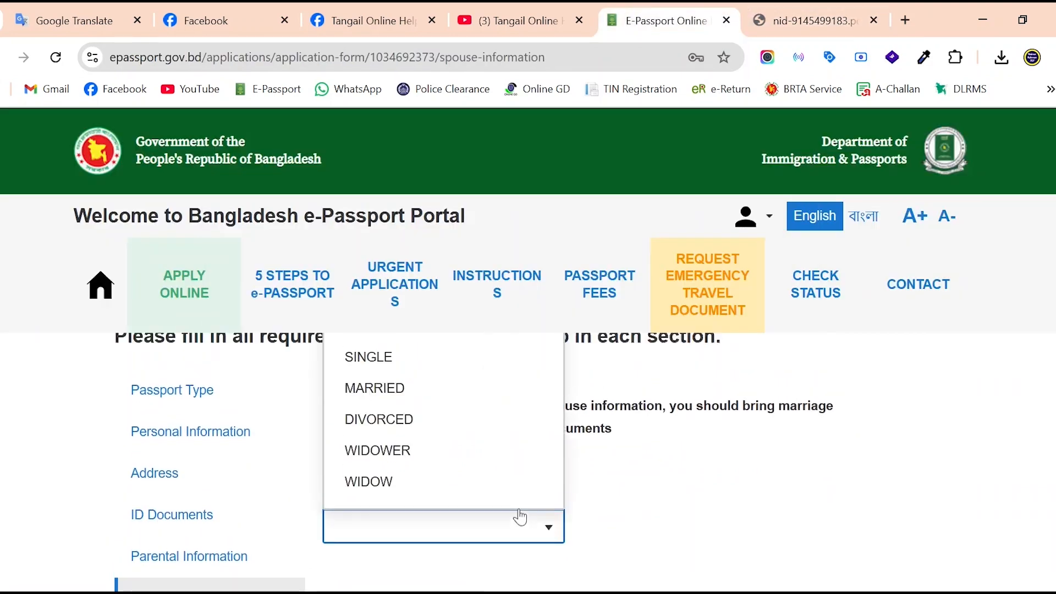
pyautogui.click(418, 383)
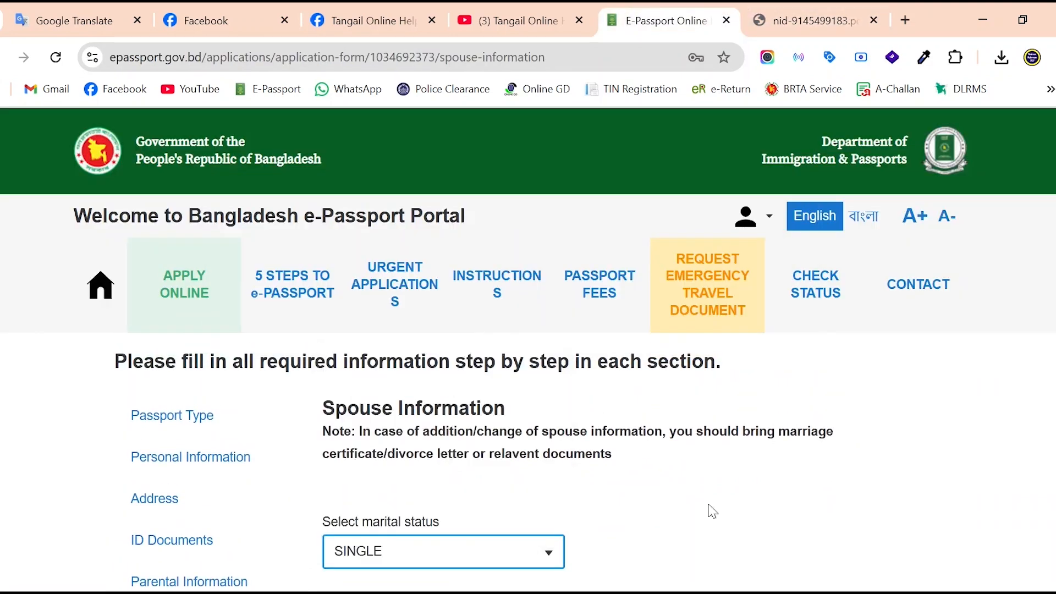
# Step: Confirm SINGLE among the marital status options and save the spouse information to continue
pyautogui.scroll(-1, 747, 529)
pyautogui.click(523, 530)
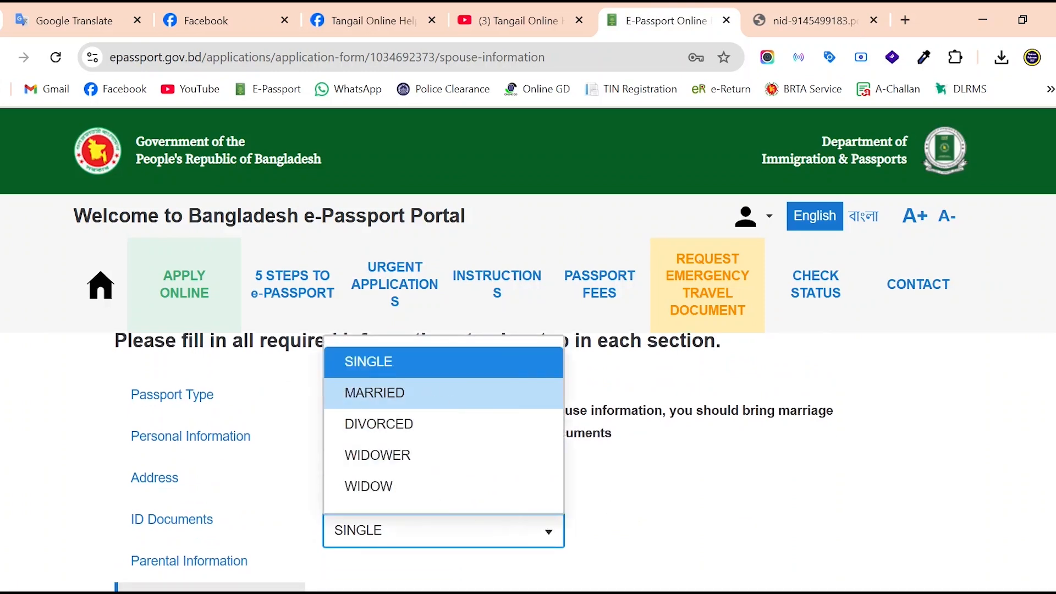
pyautogui.click(399, 361)
pyautogui.scroll(-2, 715, 431)
pyautogui.scroll(-2, 715, 431)
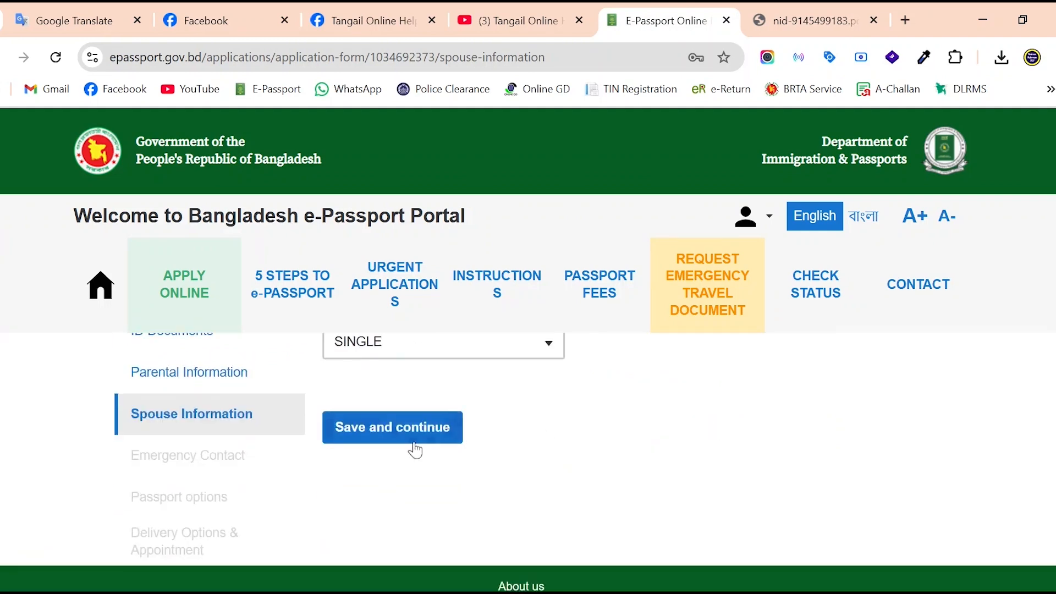
pyautogui.click(392, 440)
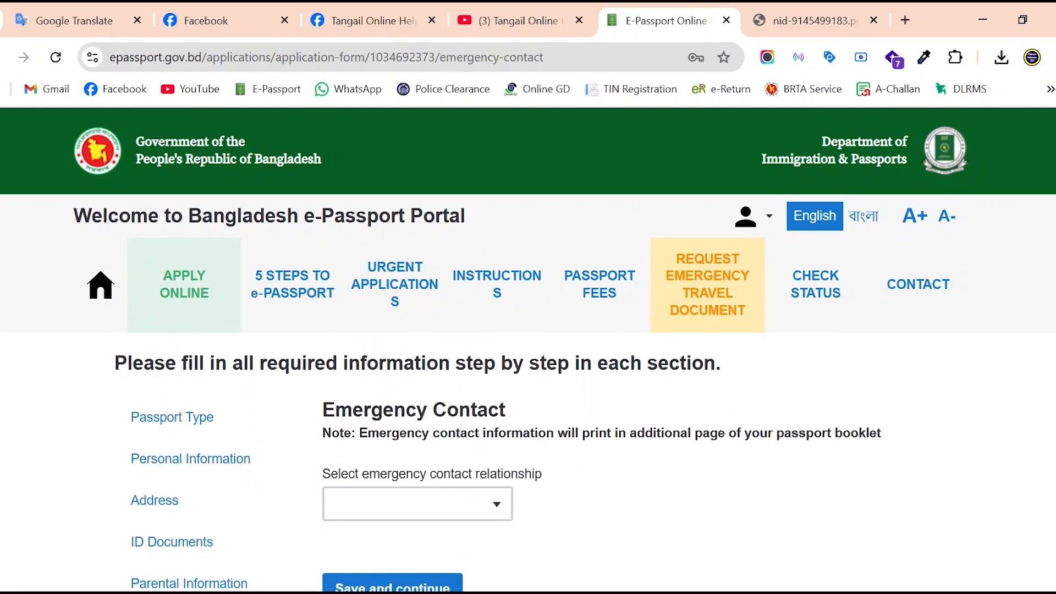
pyautogui.scroll(-1, 586, 464)
pyautogui.scroll(-1, 495, 462)
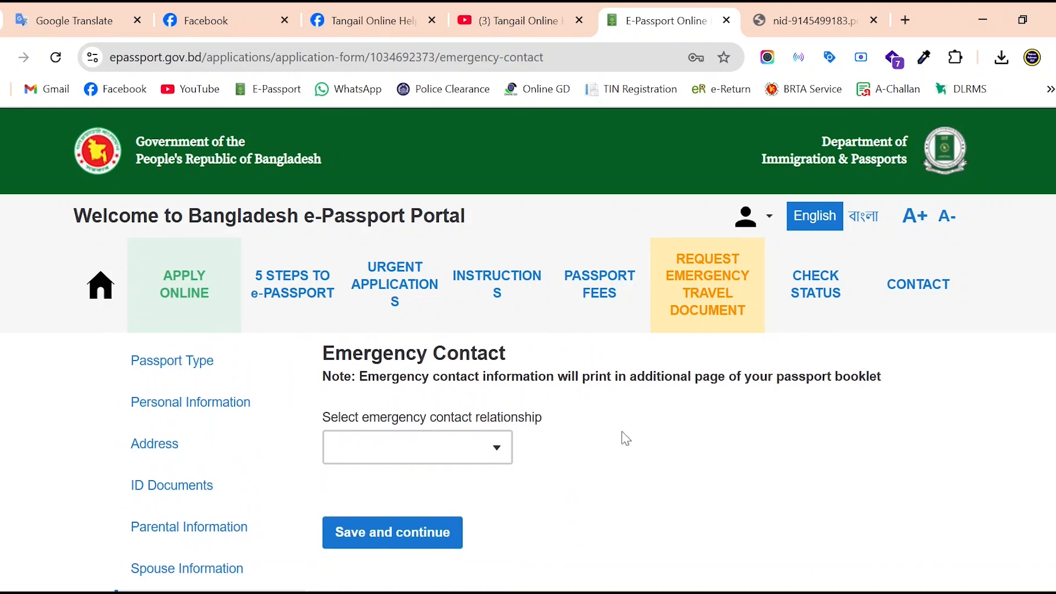
pyautogui.click(493, 447)
pyautogui.scroll(2, 501, 462)
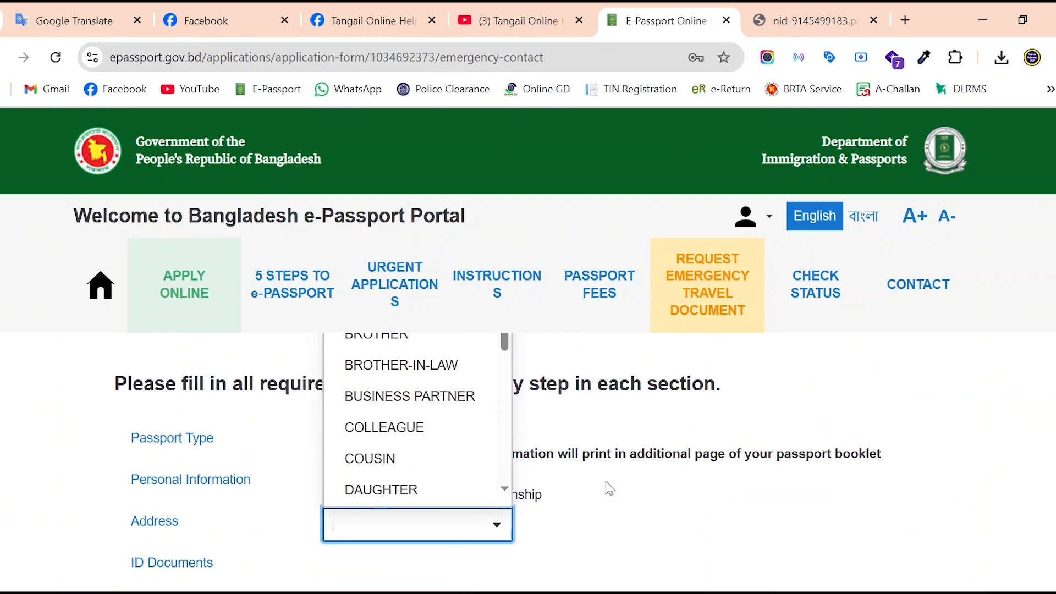
pyautogui.click(645, 495)
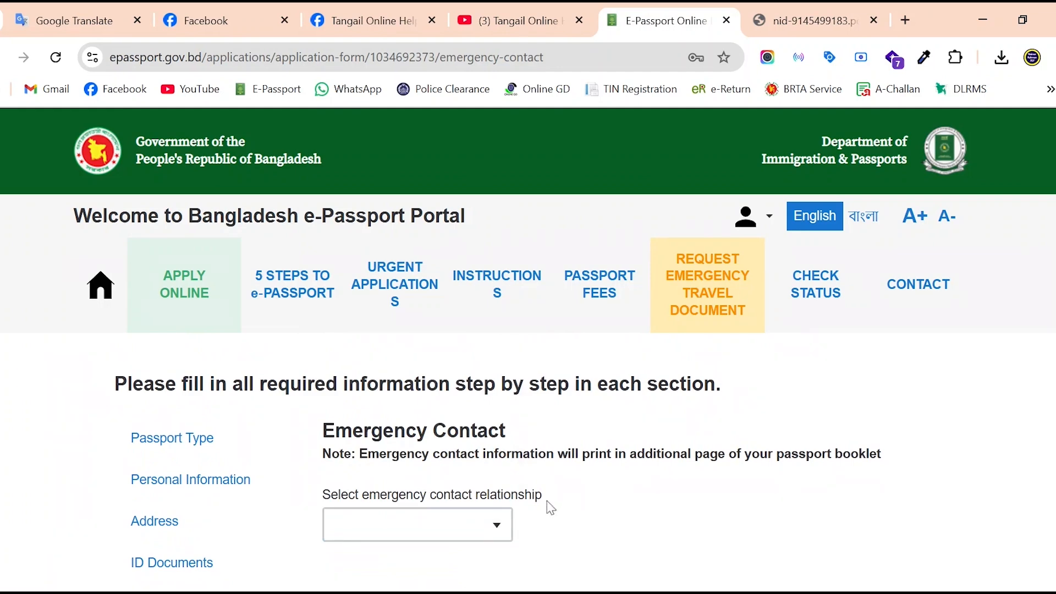
pyautogui.moveTo(505, 430); pyautogui.dragTo(323, 430)
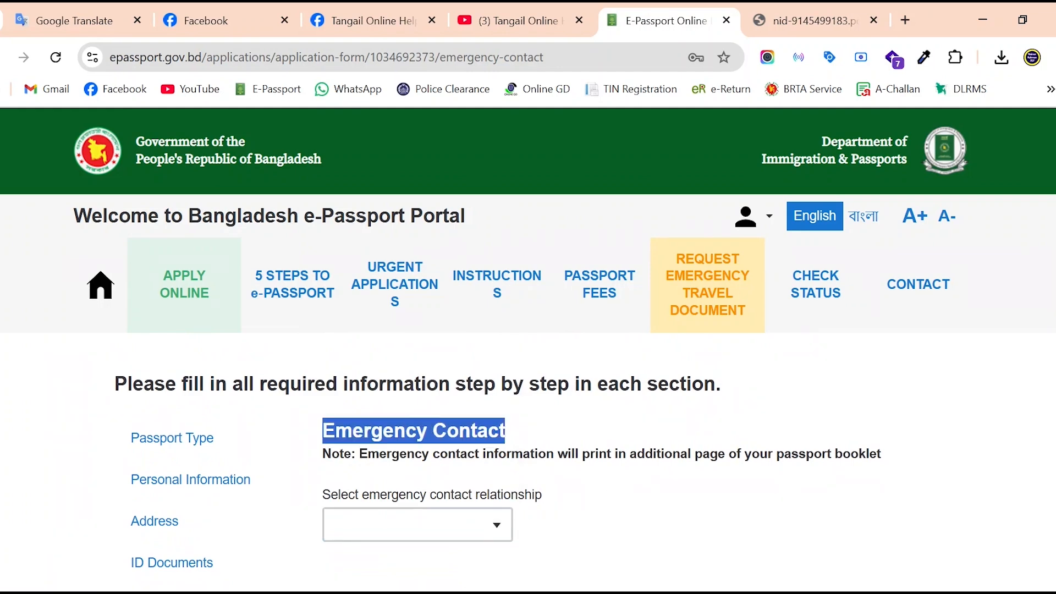
pyautogui.click(511, 441)
pyautogui.doubleClick(549, 428)
pyautogui.click(549, 428)
# Step: Filter the emergency contact relationship options by "FA" and select FATHER
pyautogui.click(511, 519)
pyautogui.write('FA')
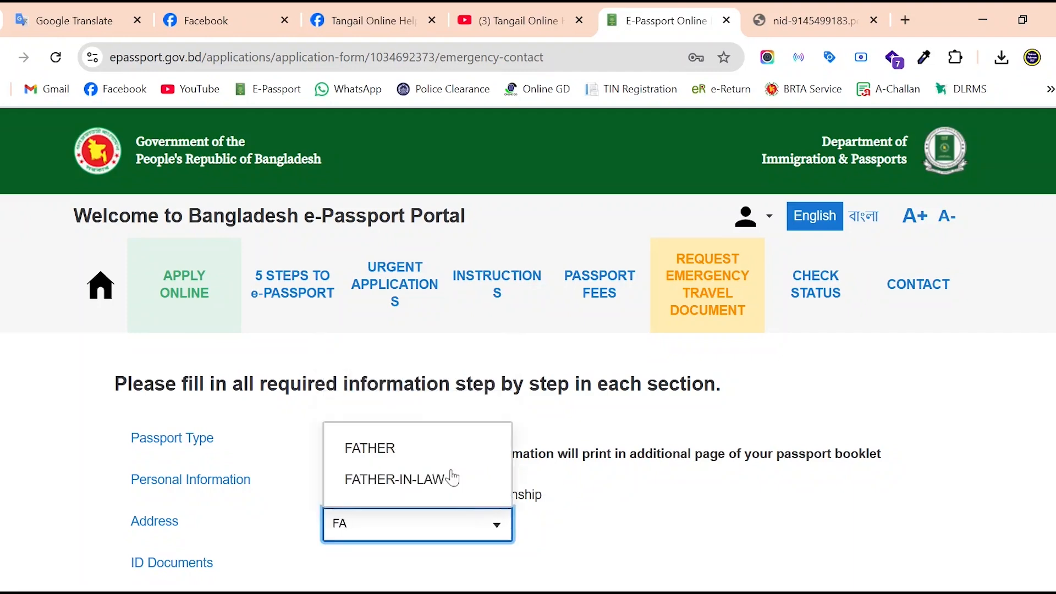
pyautogui.click(406, 450)
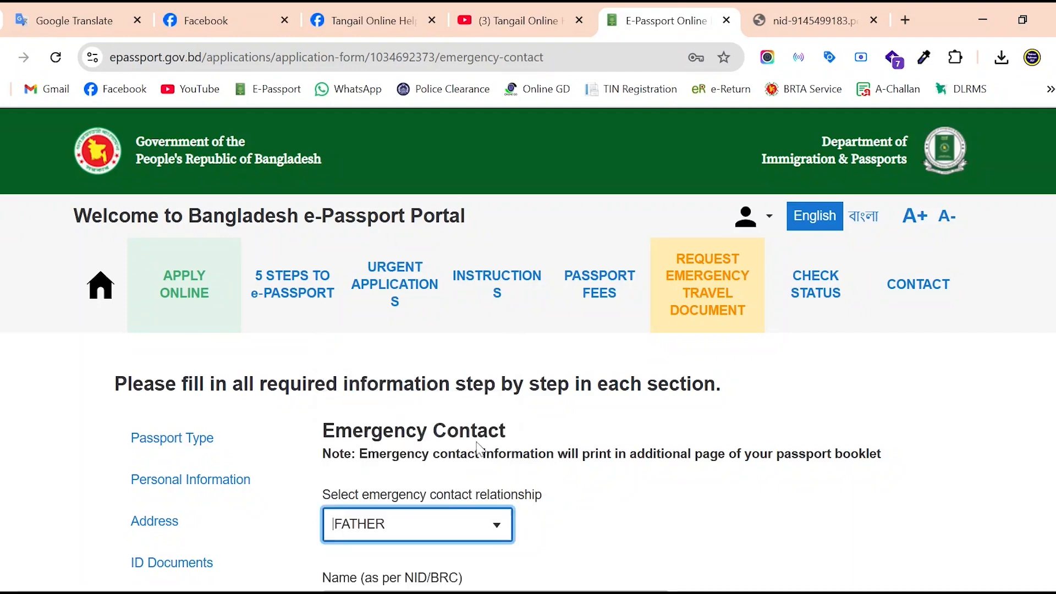
# Step: Select the district and enter the city/village/house for the emergency contact's address in Bangladesh
pyautogui.scroll(-8, 542, 464)
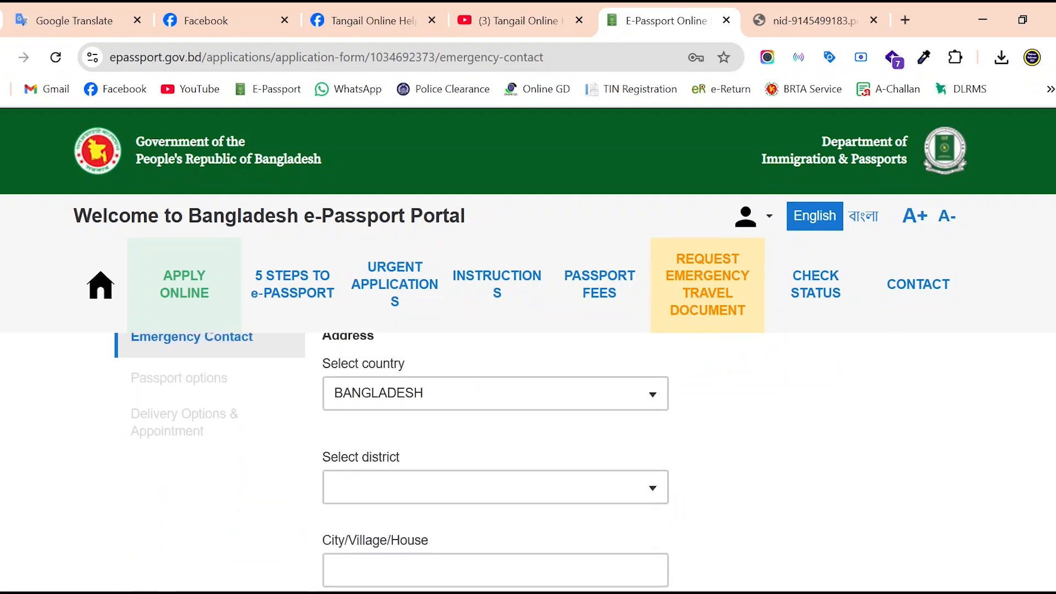
pyautogui.click(542, 479)
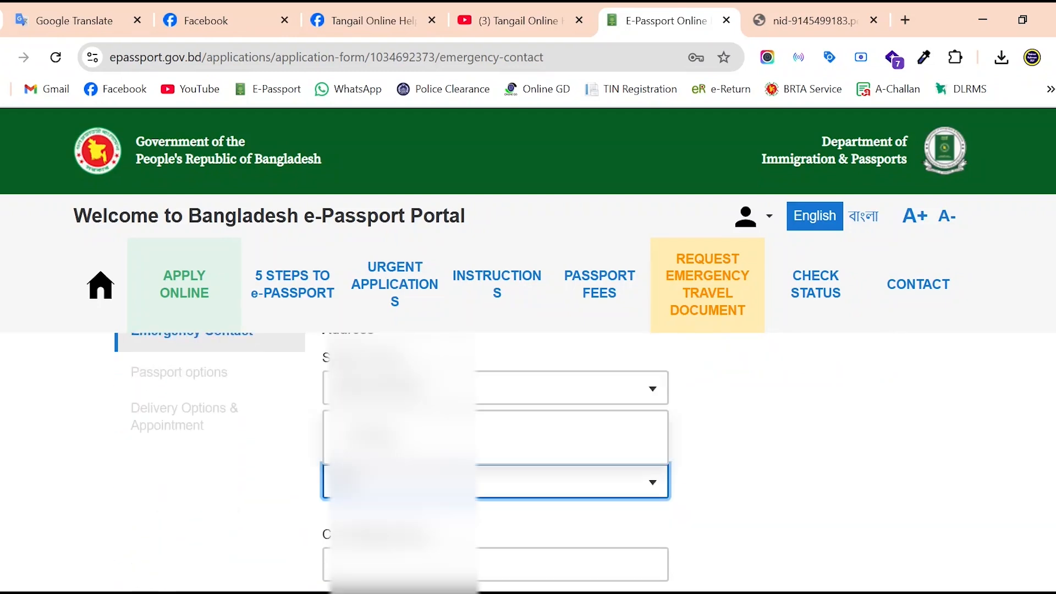
pyautogui.scroll(-1, 809, 464)
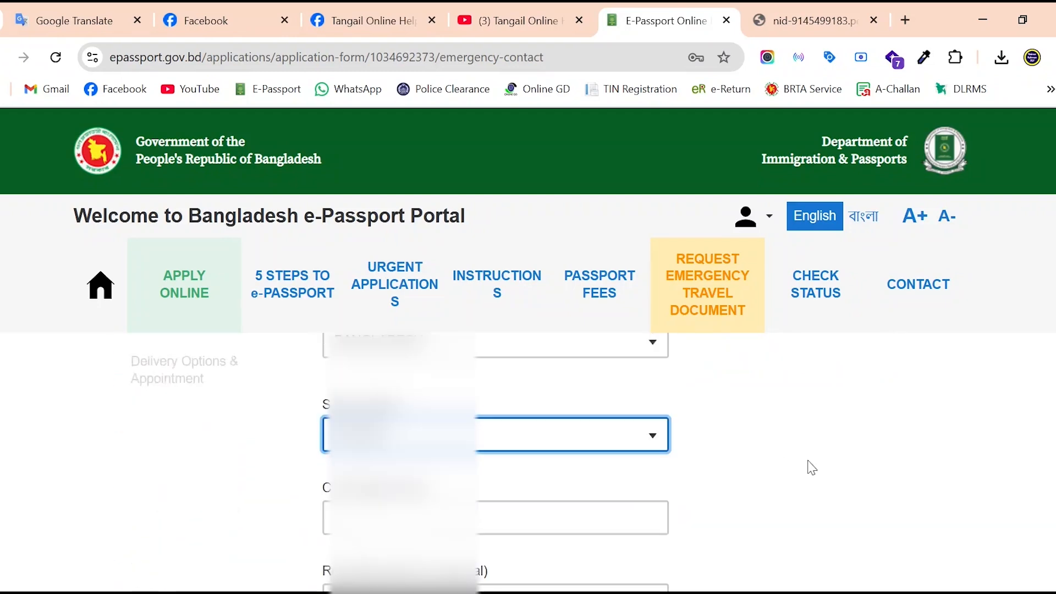
pyautogui.click(539, 498)
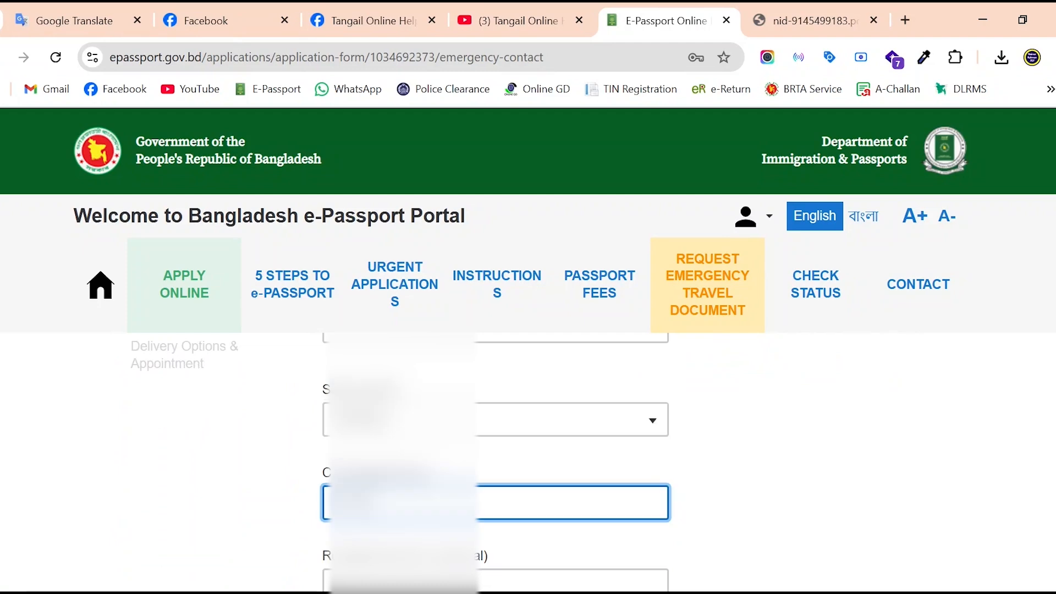
# Step: Filter the emergency contact's post office options by "ba" and select the first match
pyautogui.scroll(-2, 790, 488)
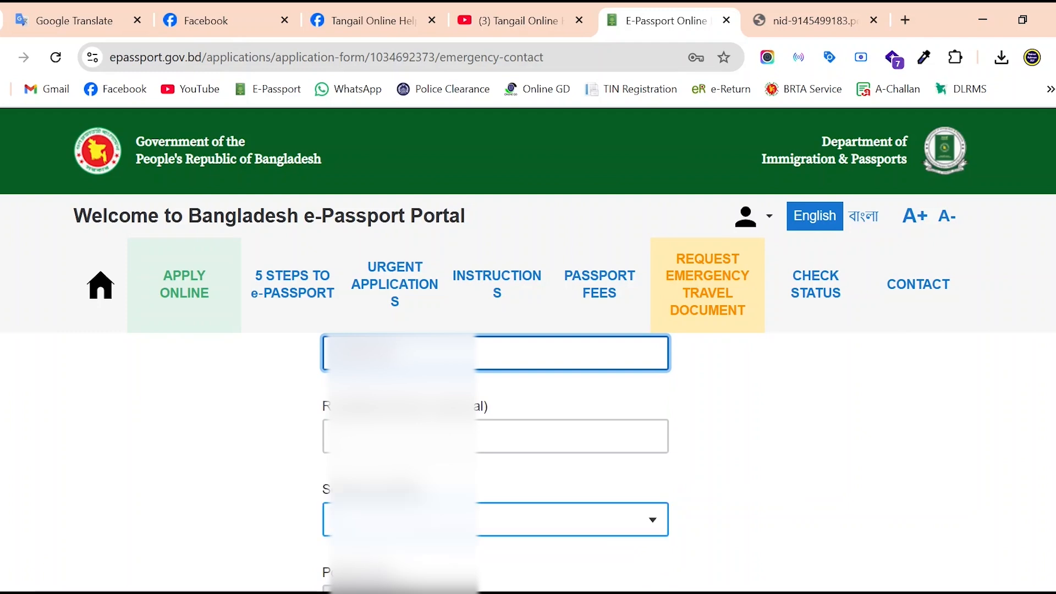
pyautogui.click(418, 520)
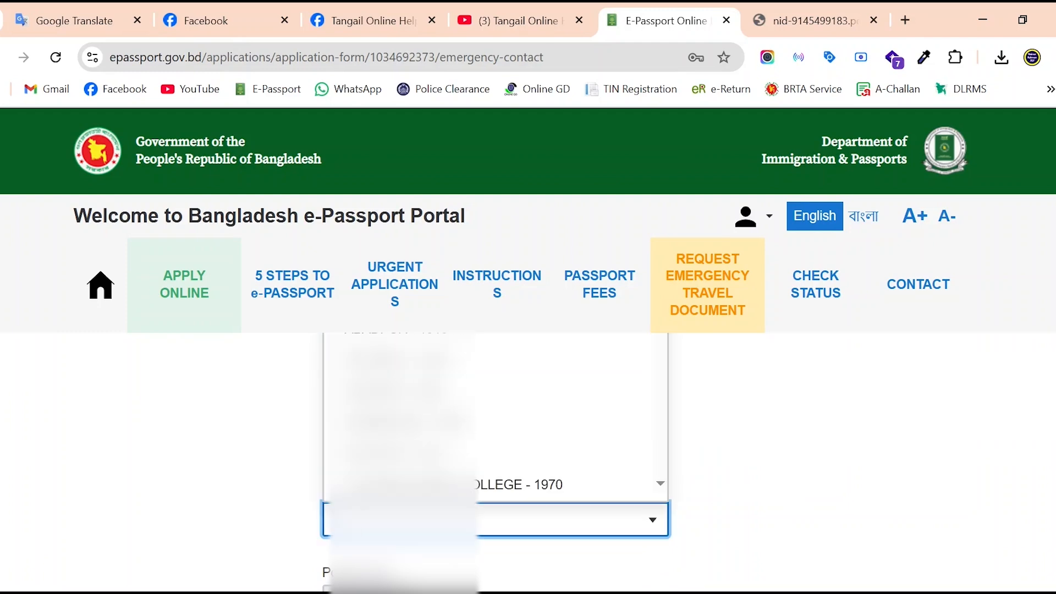
pyautogui.write('ba')
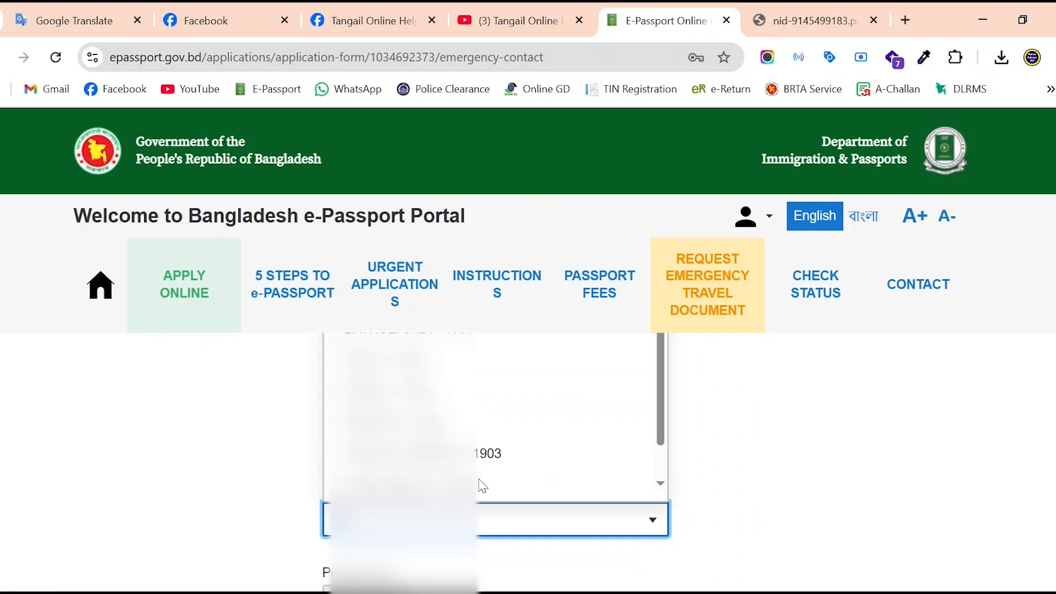
pyautogui.press('Return')
# Step: Select the police station for the emergency contact's address
pyautogui.scroll(-4, 686, 454)
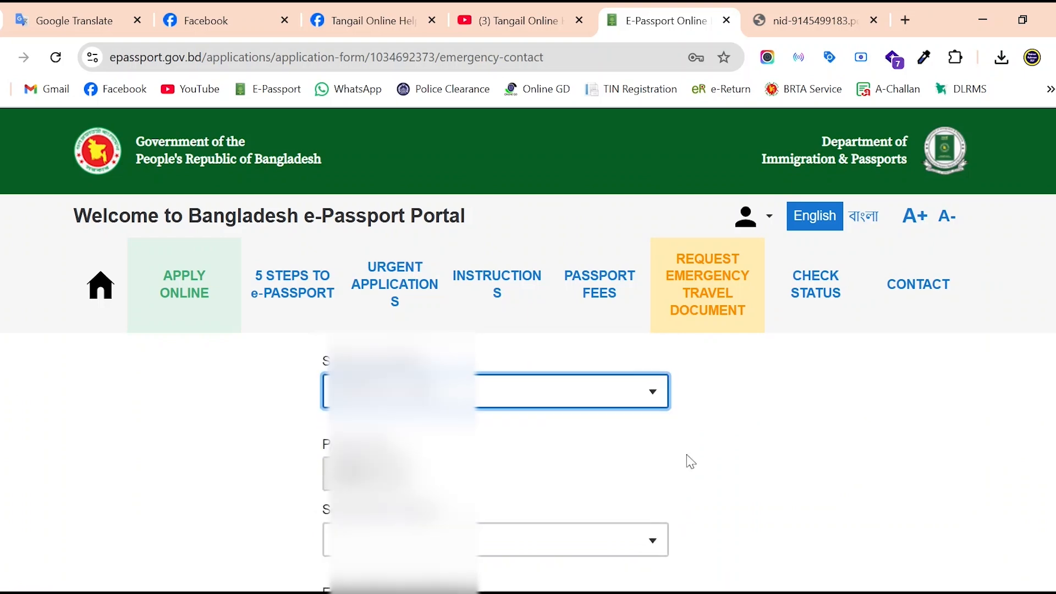
pyautogui.click(418, 467)
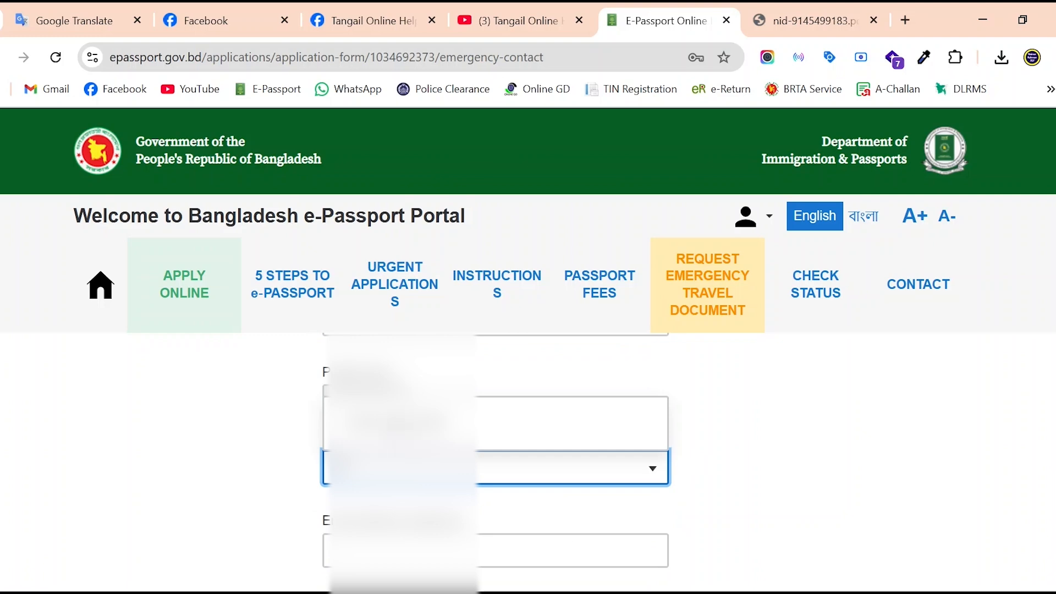
pyautogui.scroll(-1, 823, 473)
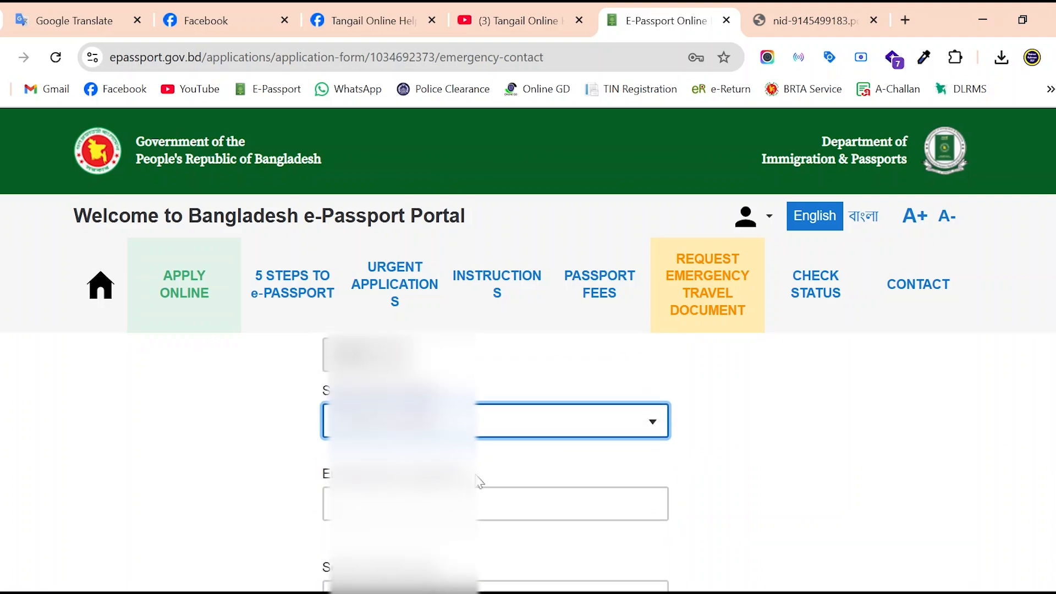
pyautogui.scroll(-2, 712, 479)
pyautogui.scroll(-2, 684, 499)
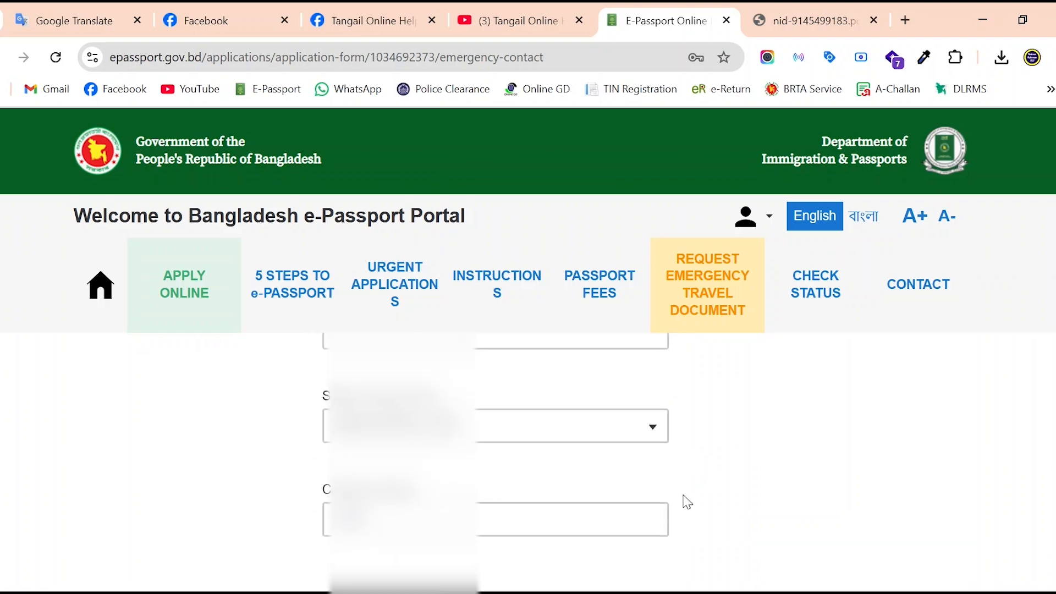
# Step: Enter the emergency contact's phone number and save the emergency contact section to continue
pyautogui.scroll(-1, 687, 501)
pyautogui.click(495, 473)
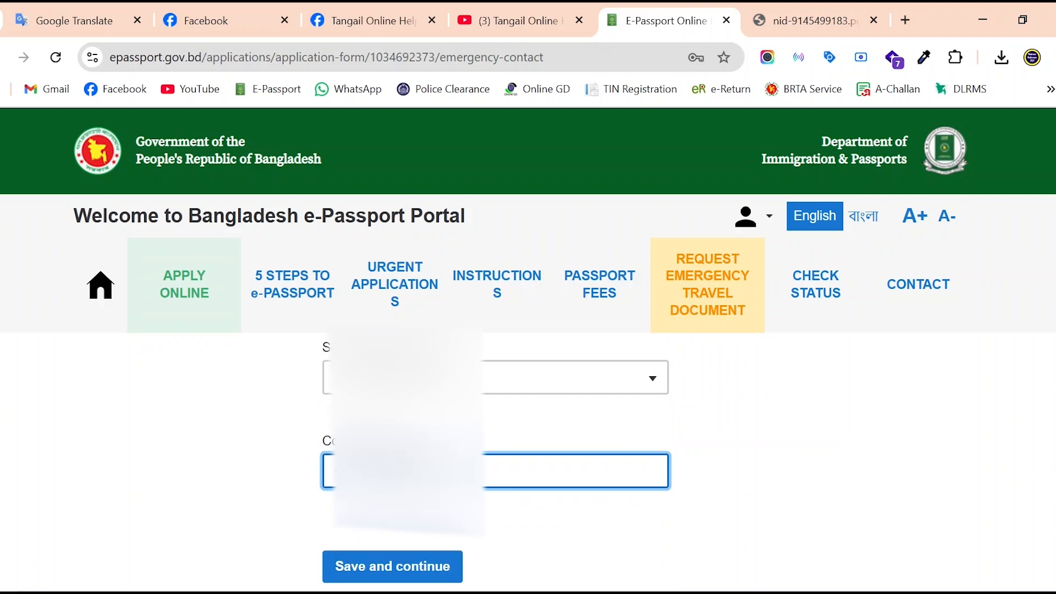
pyautogui.scroll(-1, 812, 463)
pyautogui.click(425, 529)
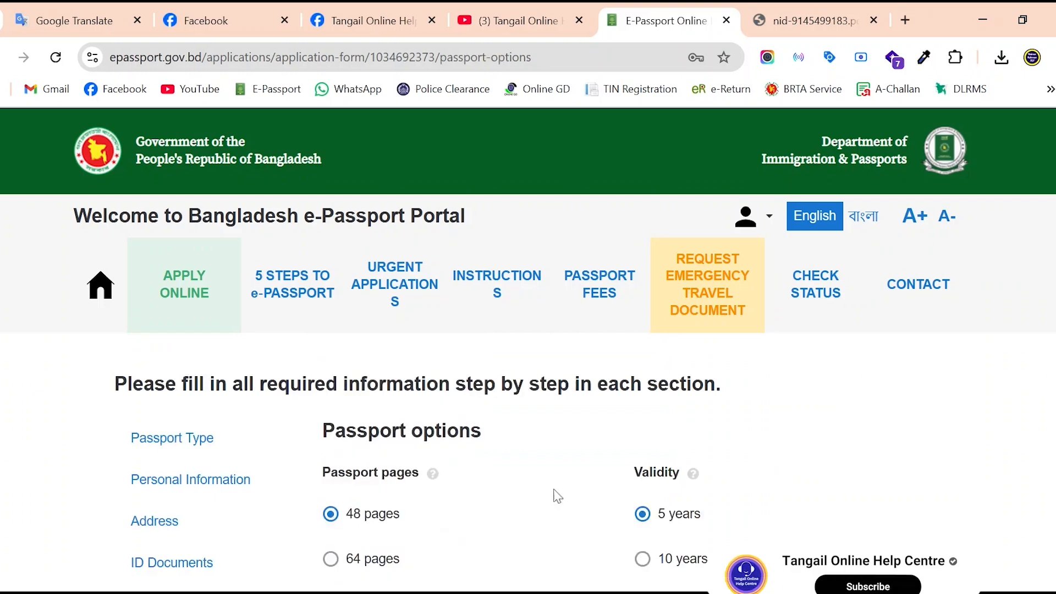
# Step: Set the passport validity to 10 years with 48 pages, highlighting the passport price for the 5-year and 10-year options
pyautogui.scroll(-1, 565, 494)
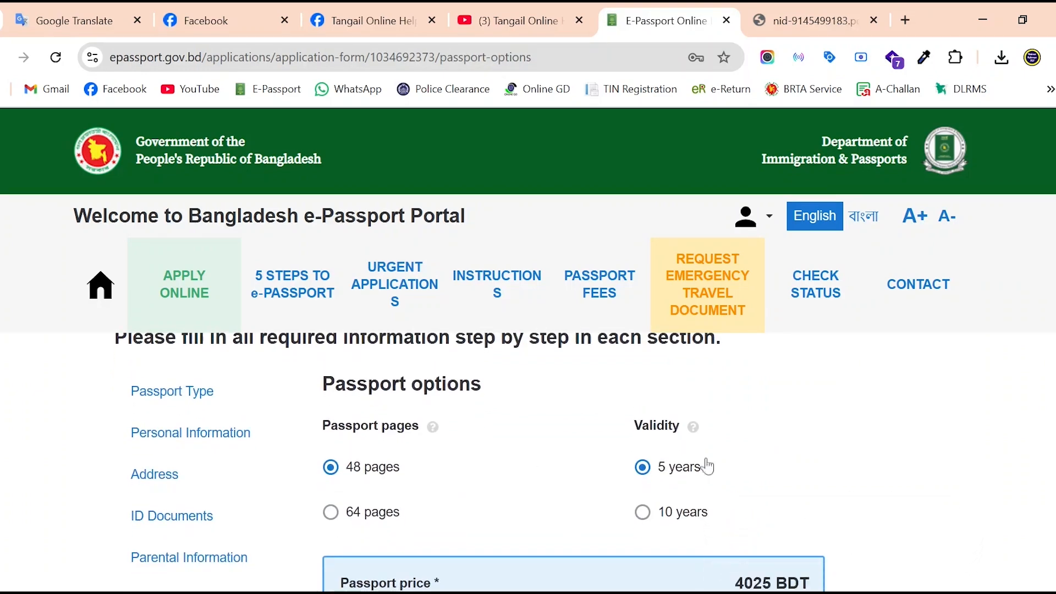
pyautogui.scroll(-1, 840, 464)
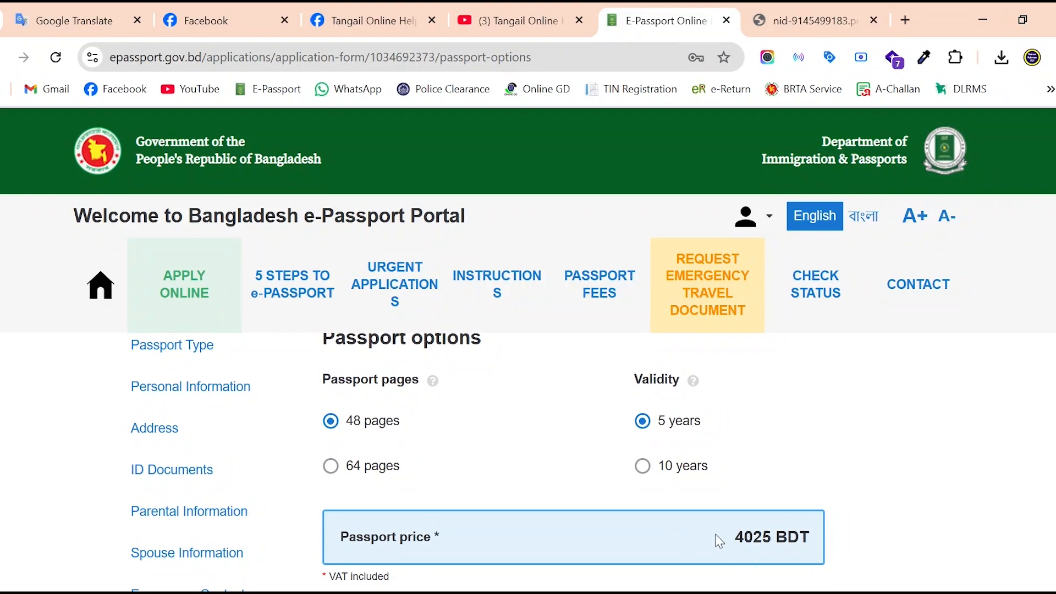
pyautogui.moveTo(737, 541); pyautogui.dragTo(799, 541)
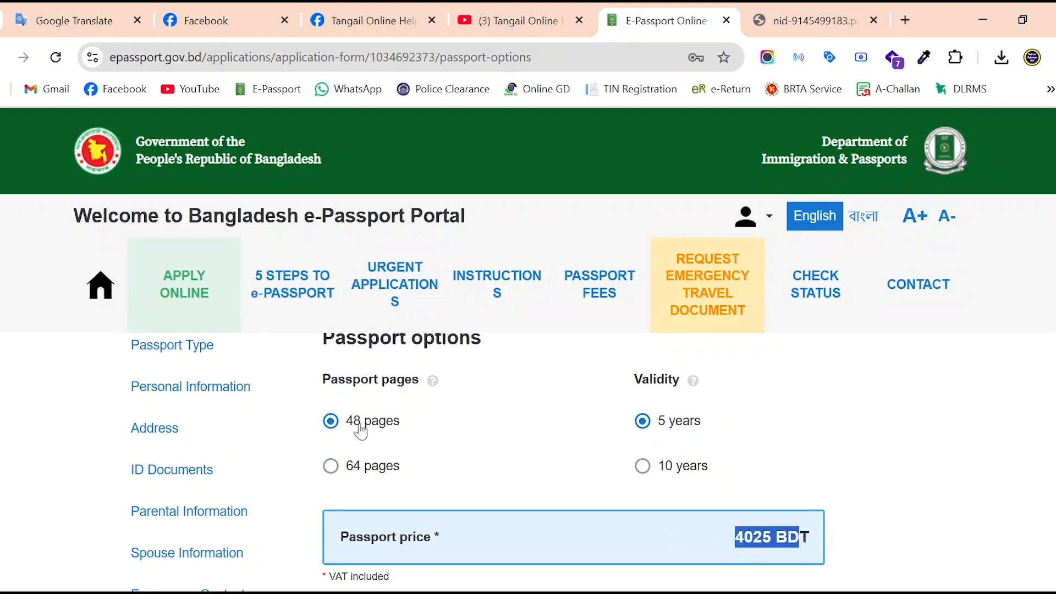
pyautogui.click(643, 470)
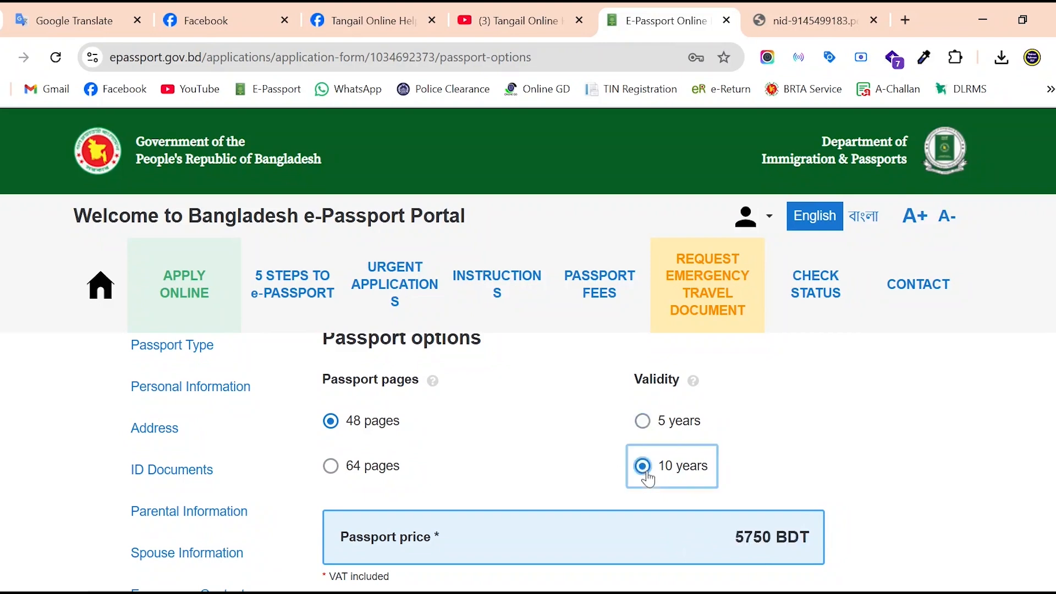
pyautogui.moveTo(735, 539); pyautogui.dragTo(788, 539)
pyautogui.click(789, 539)
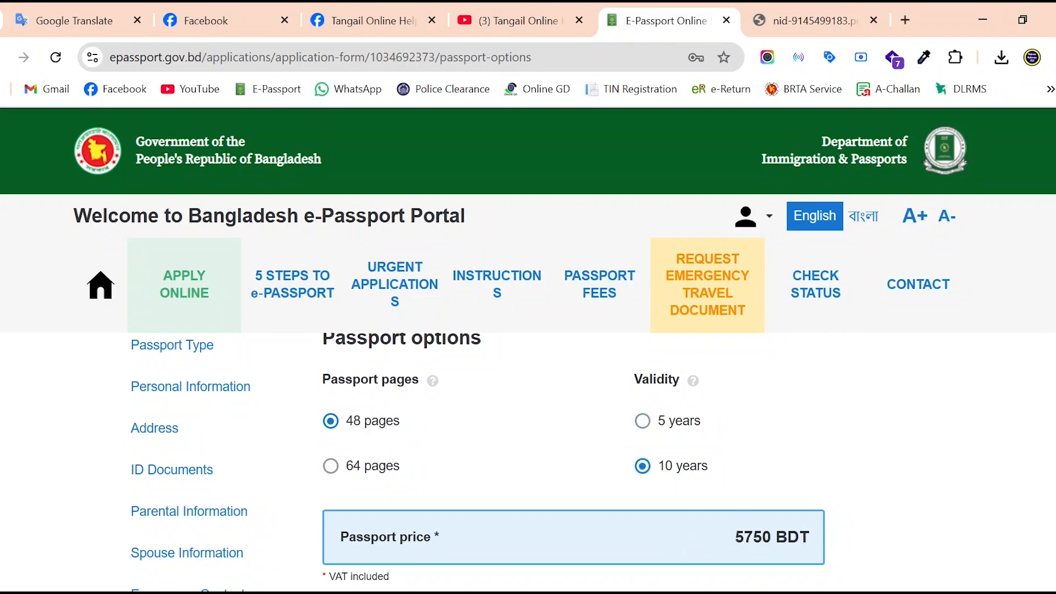
# Step: Compare the 64-page passport prices for 5 and 10 years of validity, restoring the 48-page option
pyautogui.click(332, 468)
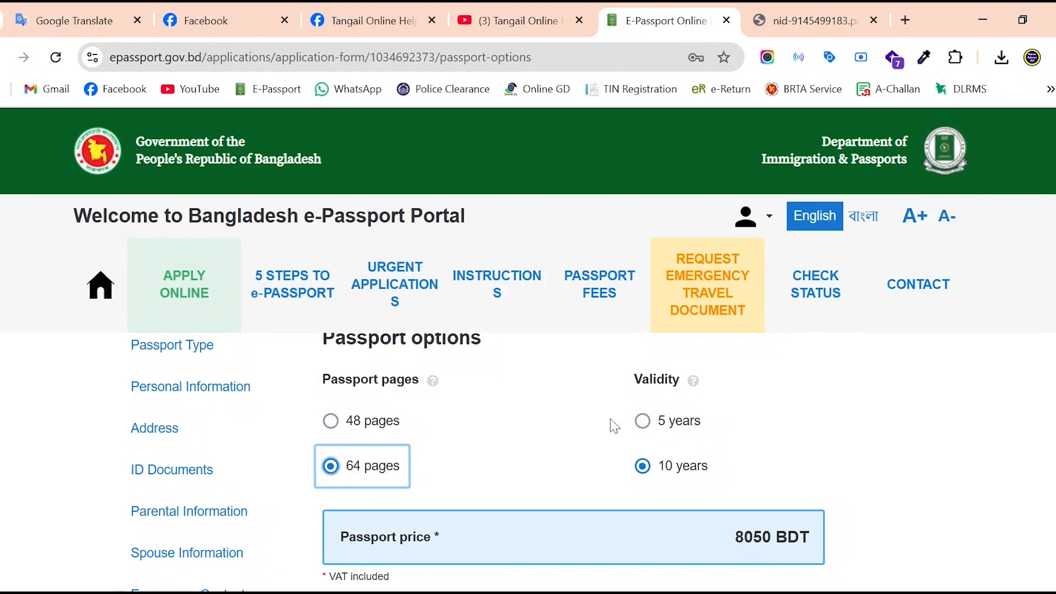
pyautogui.click(644, 421)
pyautogui.click(804, 477)
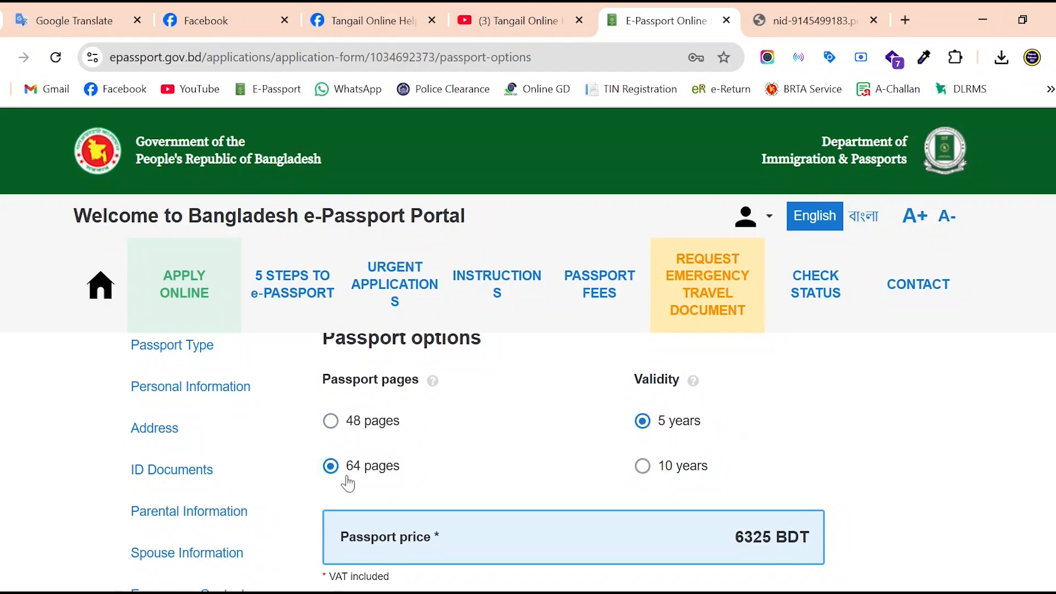
pyautogui.click(641, 466)
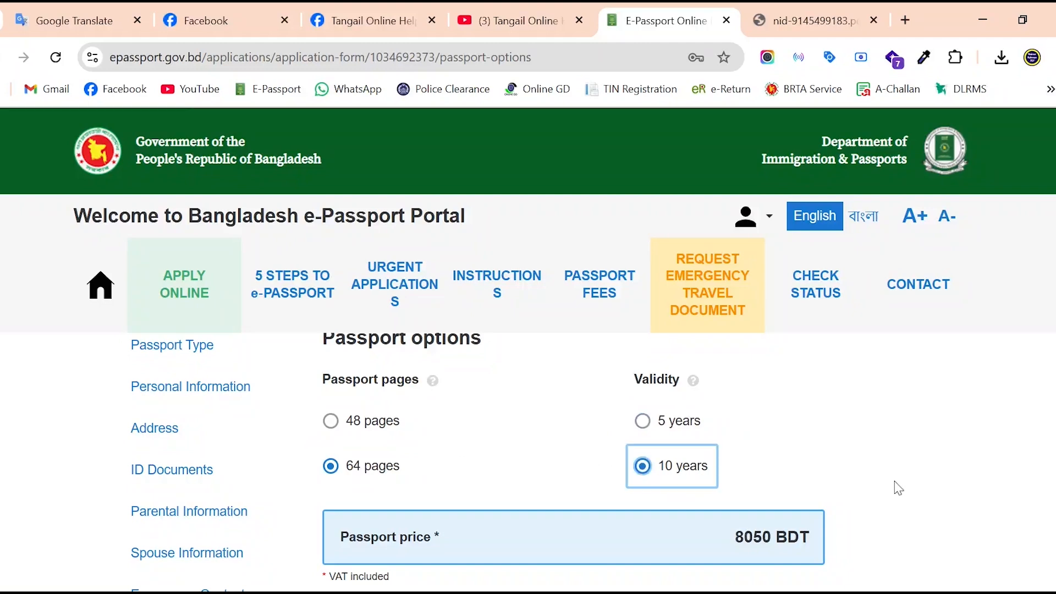
pyautogui.scroll(-1, 898, 488)
pyautogui.click(333, 416)
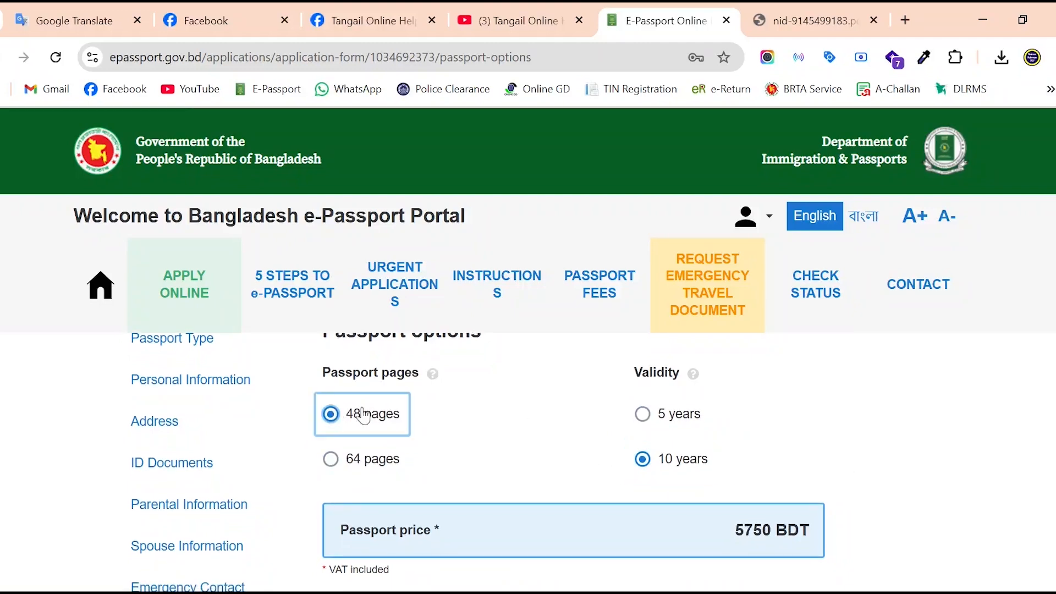
# Step: Review the 48-page, 10-year selection and save the passport options to continue
pyautogui.scroll(-1, 976, 486)
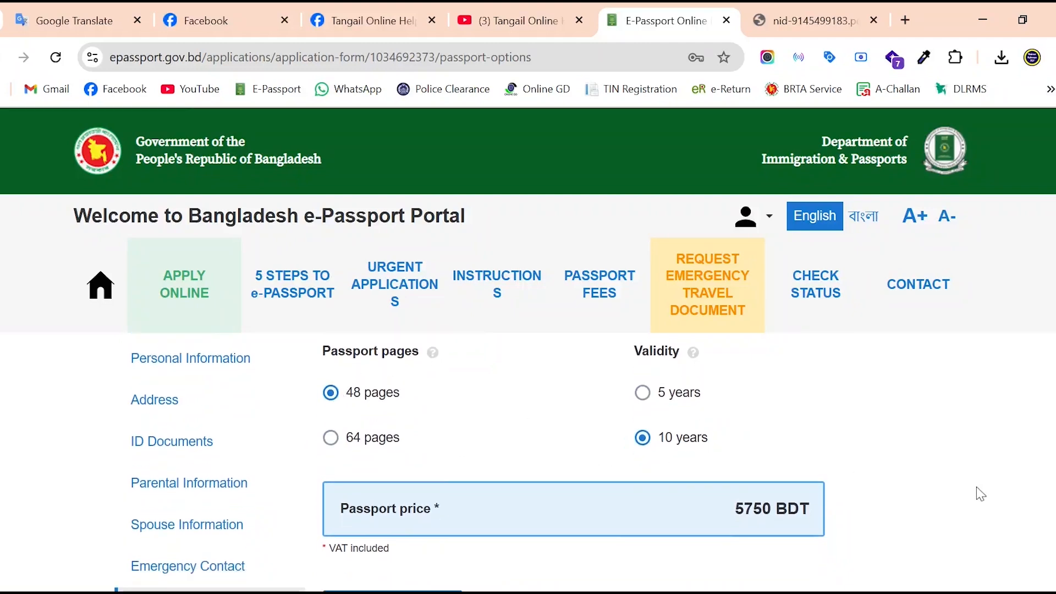
pyautogui.scroll(-1, 877, 454)
pyautogui.scroll(1, 775, 440)
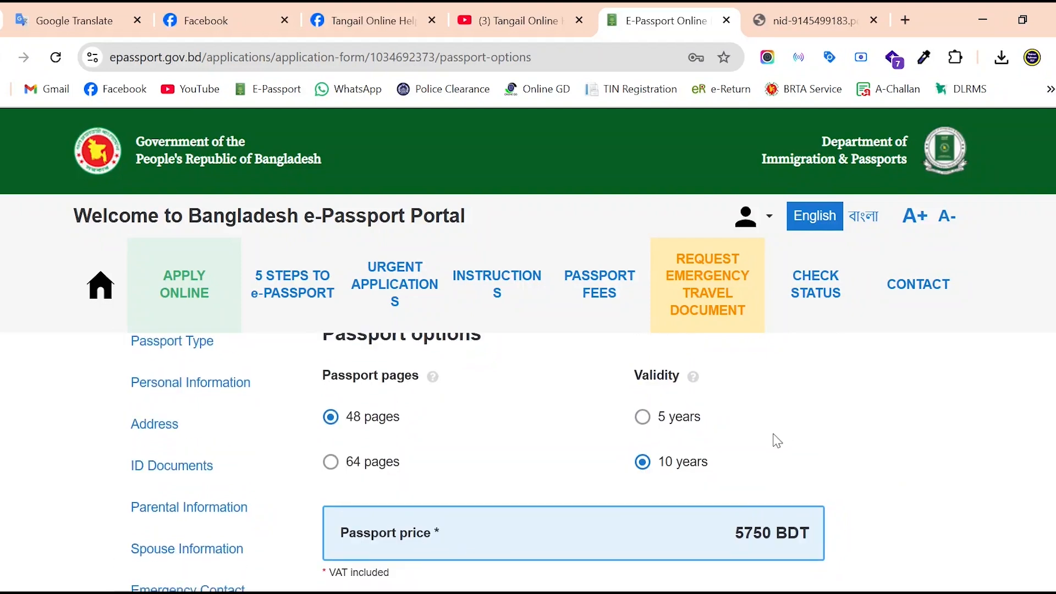
pyautogui.scroll(-1, 888, 445)
pyautogui.scroll(-1, 886, 448)
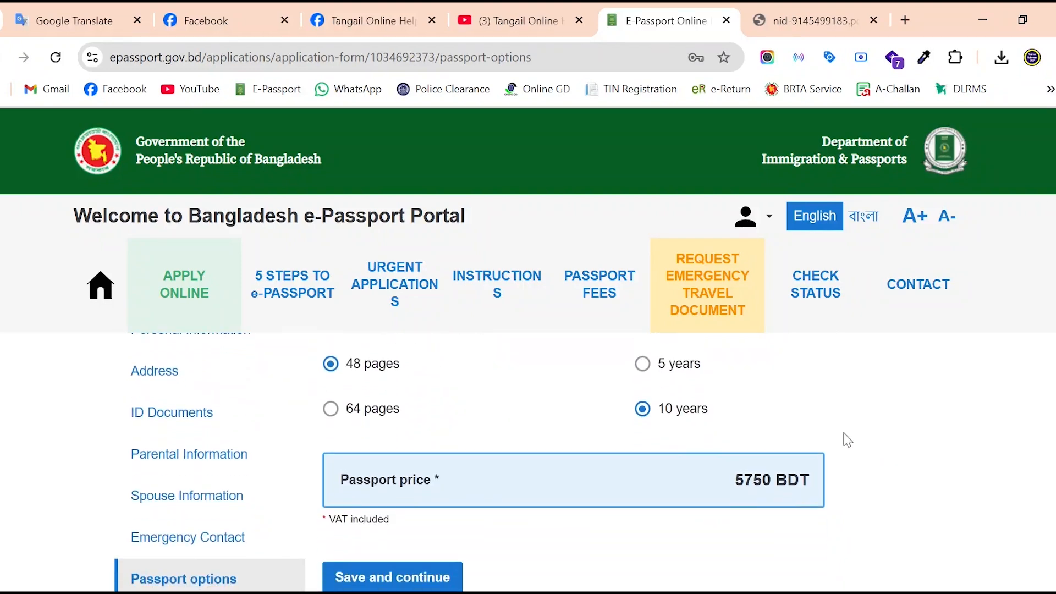
pyautogui.scroll(1, 850, 462)
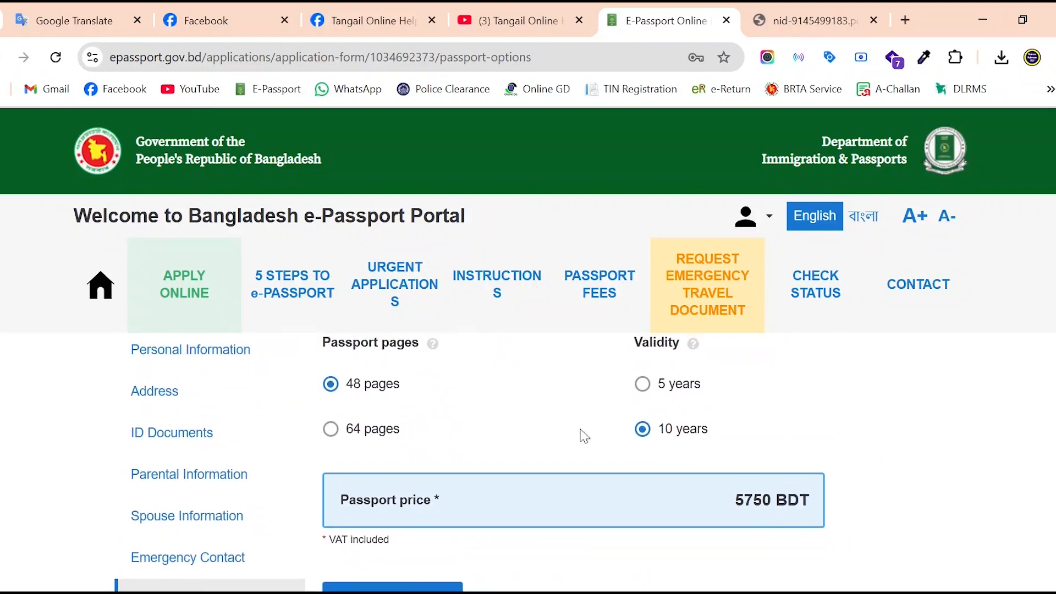
pyautogui.scroll(-2, 894, 455)
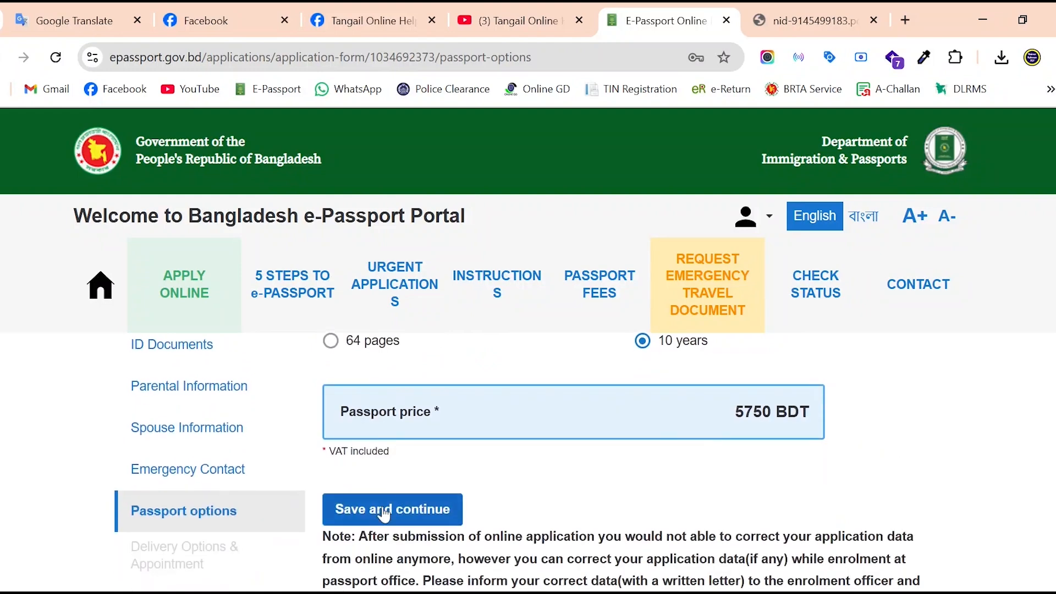
pyautogui.click(384, 511)
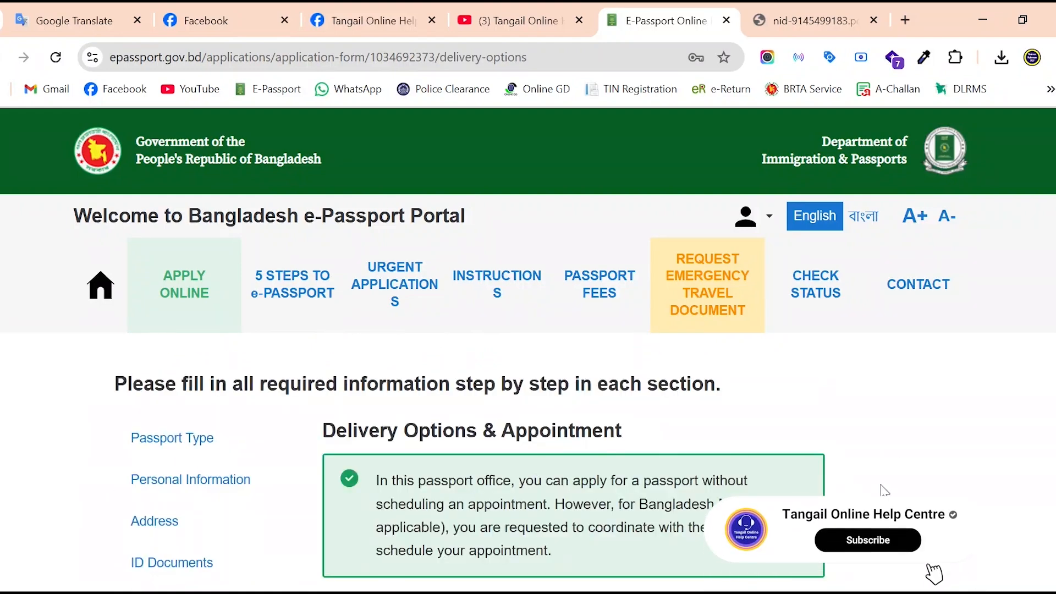
# Step: Examine the appointment notice and the delivery times of the regular and express delivery options
pyautogui.scroll(-2, 855, 490)
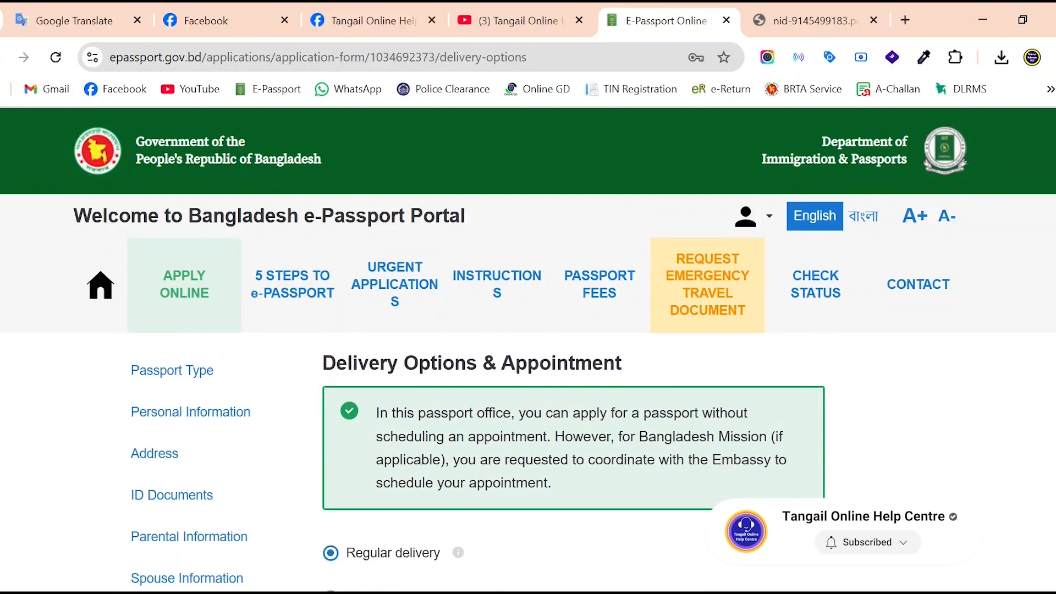
pyautogui.scroll(-1, 574, 462)
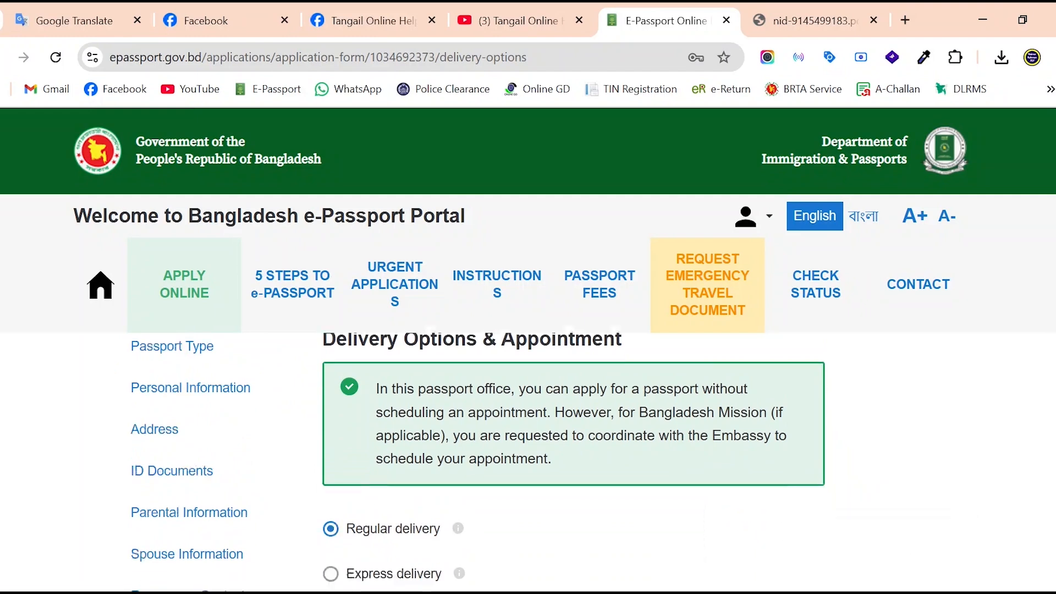
pyautogui.scroll(1, 478, 460)
pyautogui.scroll(-2, 797, 481)
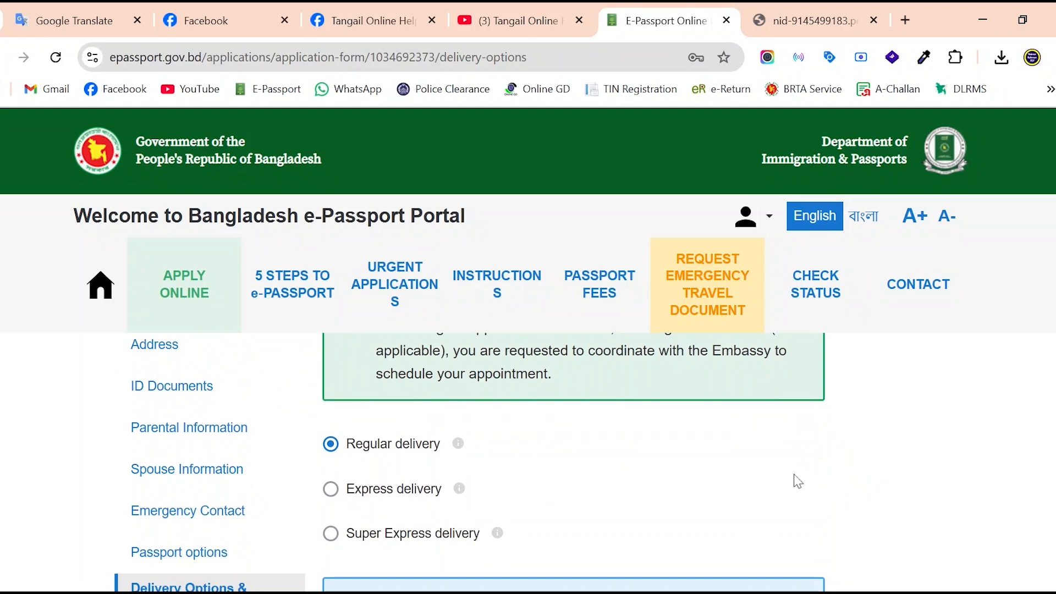
pyautogui.scroll(-1, 571, 451)
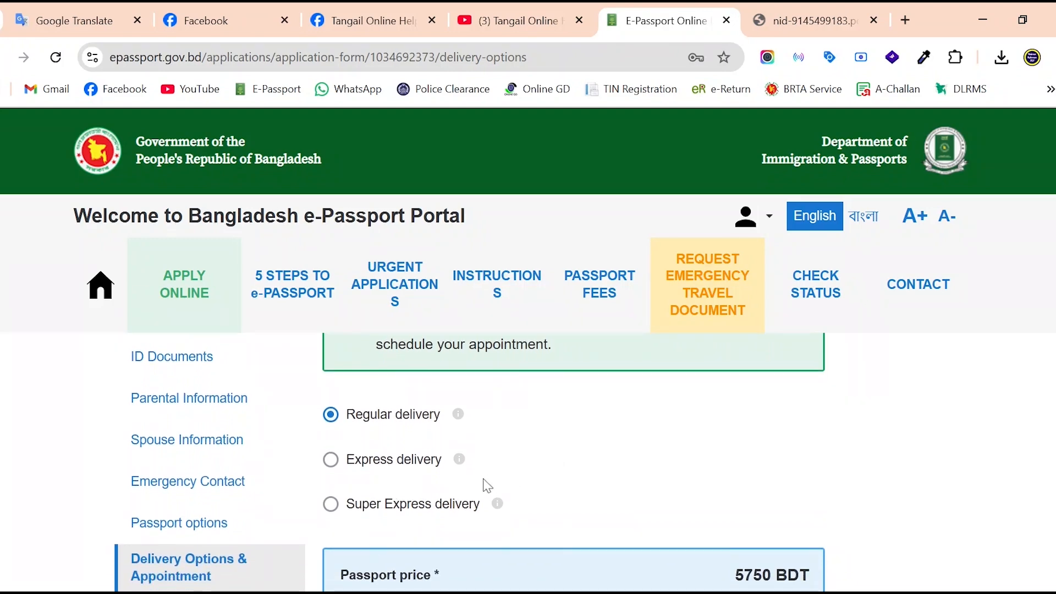
pyautogui.scroll(-1, 523, 480)
pyautogui.moveTo(496, 487)
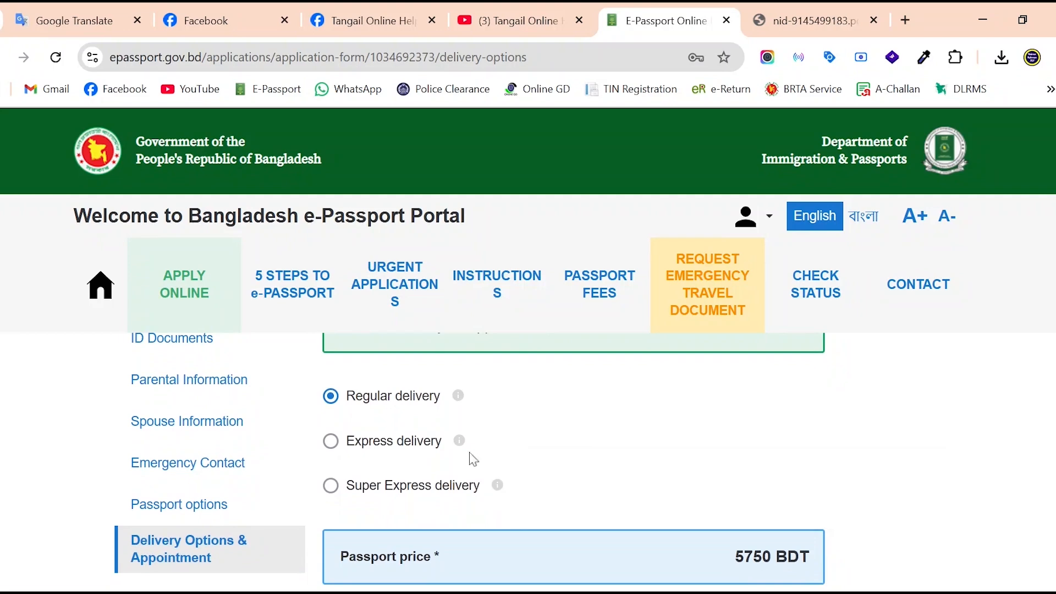
pyautogui.moveTo(460, 401)
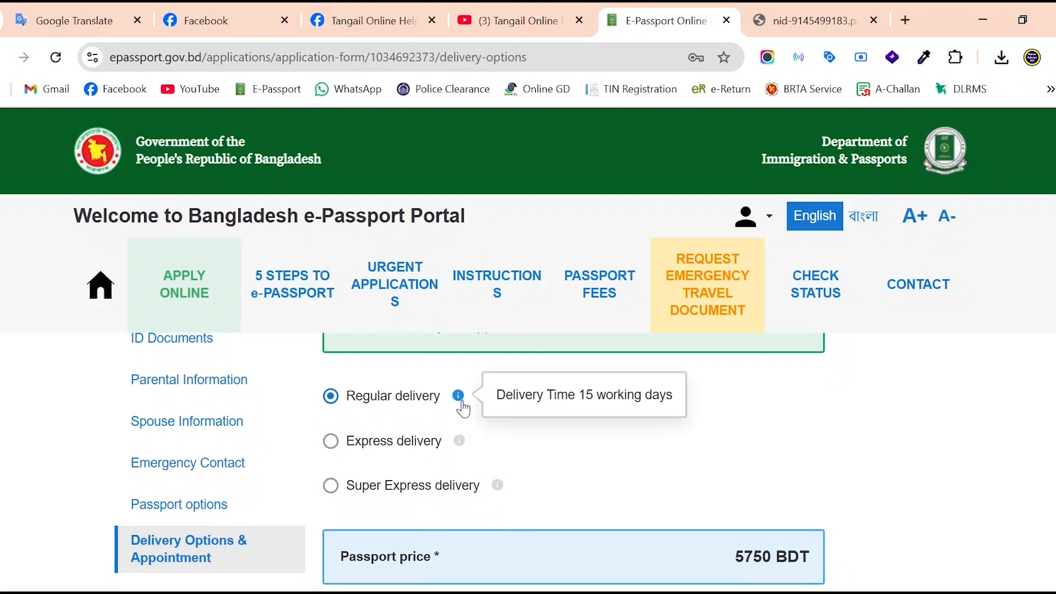
pyautogui.moveTo(461, 442)
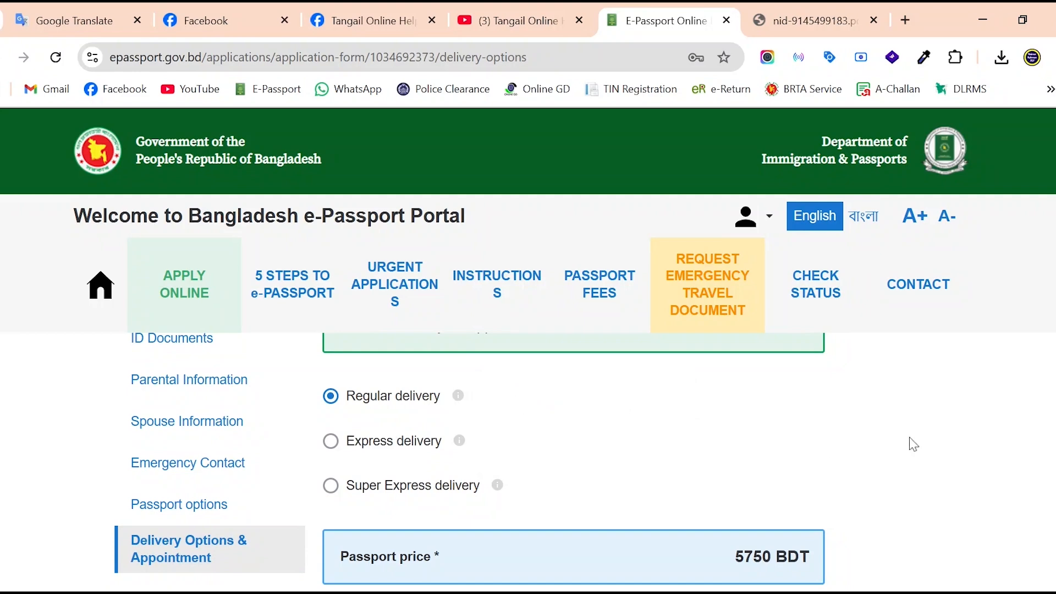
# Step: Keep Regular delivery selected and save the delivery options and appointment section to continue
pyautogui.scroll(1, 913, 444)
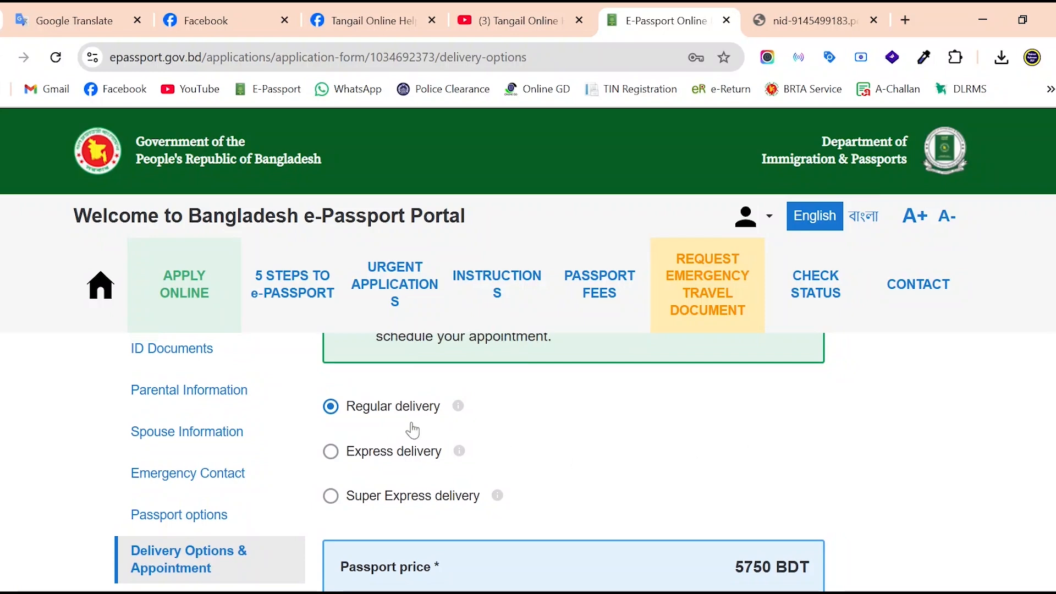
pyautogui.scroll(-1, 887, 441)
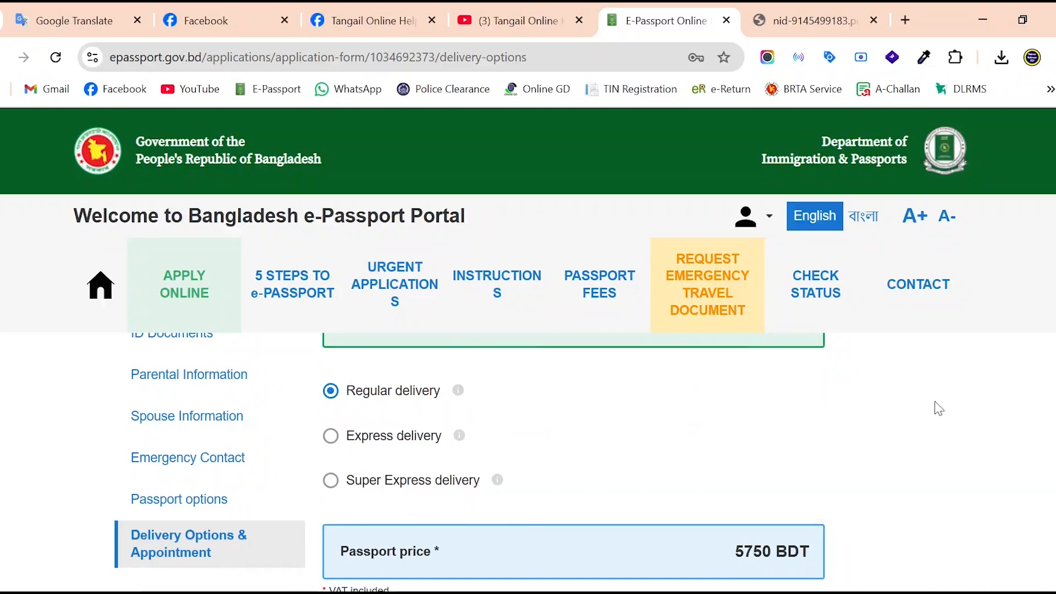
pyautogui.scroll(-3, 973, 474)
pyautogui.scroll(2, 879, 475)
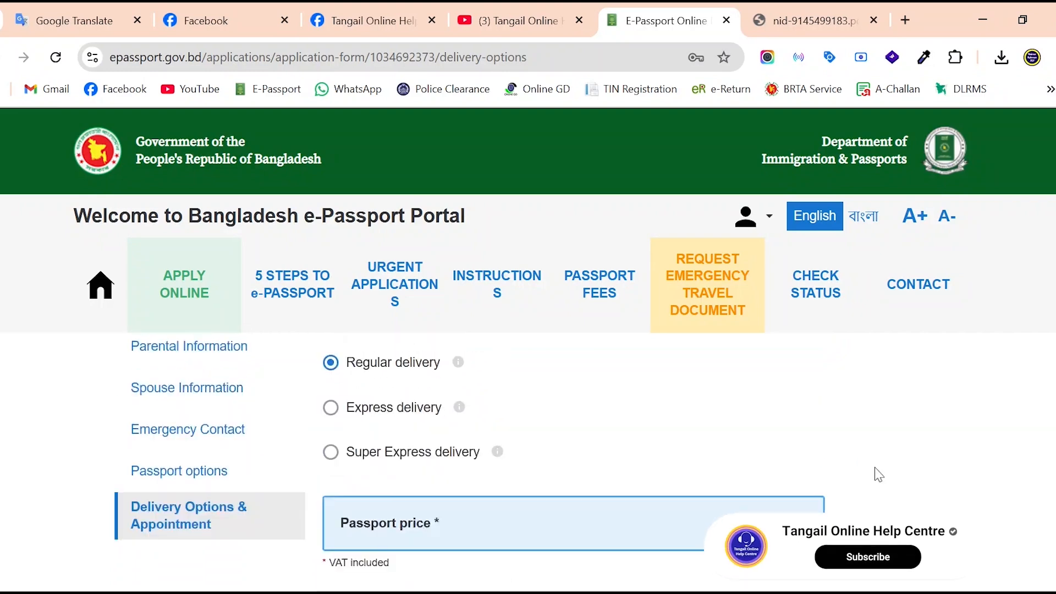
pyautogui.scroll(1, 878, 474)
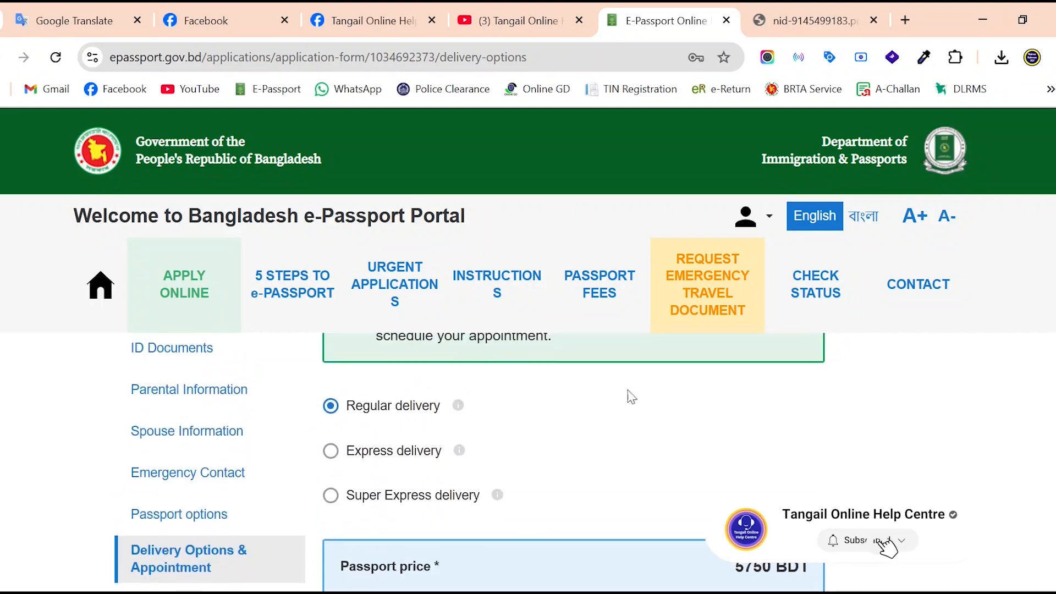
pyautogui.scroll(-3, 935, 438)
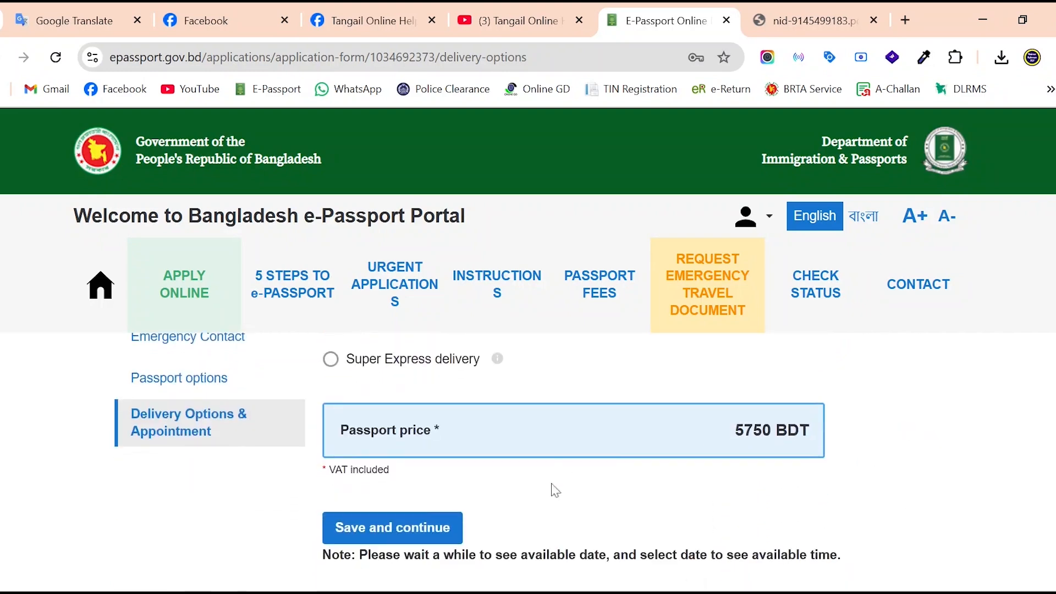
pyautogui.click(370, 536)
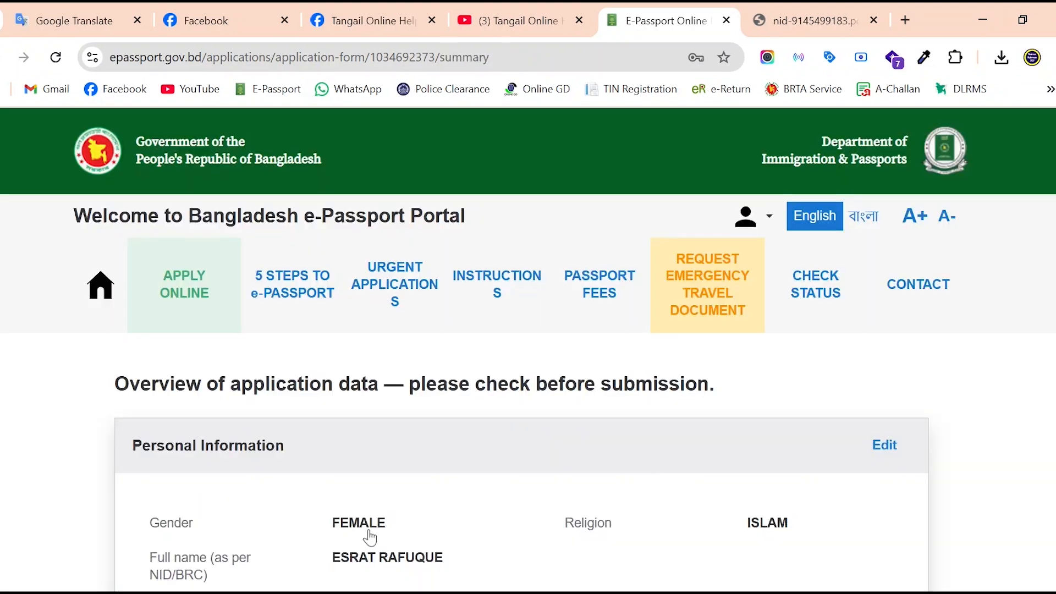
# Step: Examine the personal information, birth data and citizenship details in the application overview
pyautogui.scroll(-1, 1030, 436)
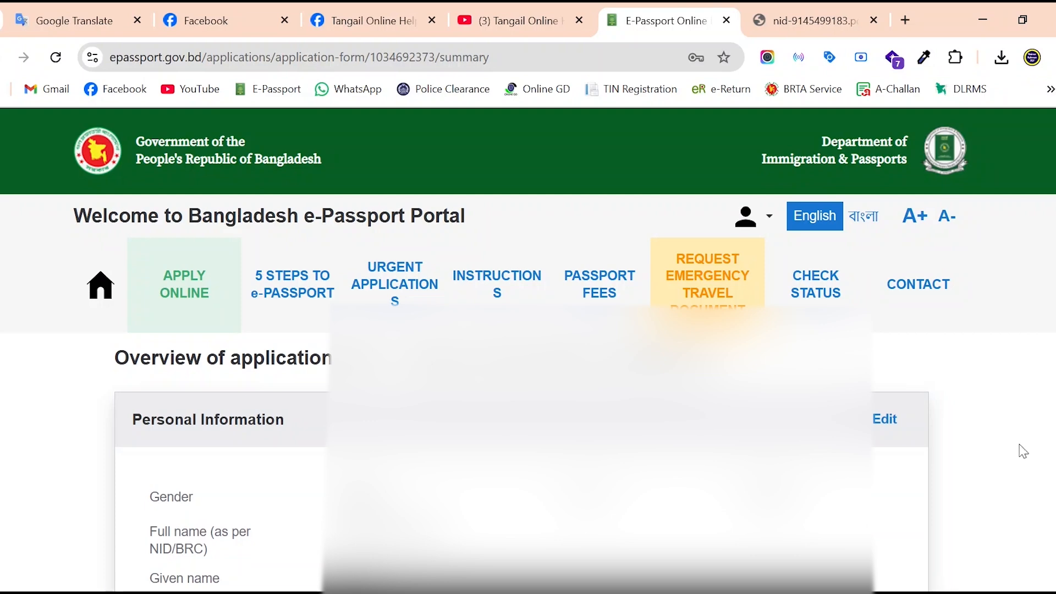
pyautogui.scroll(-4, 1023, 451)
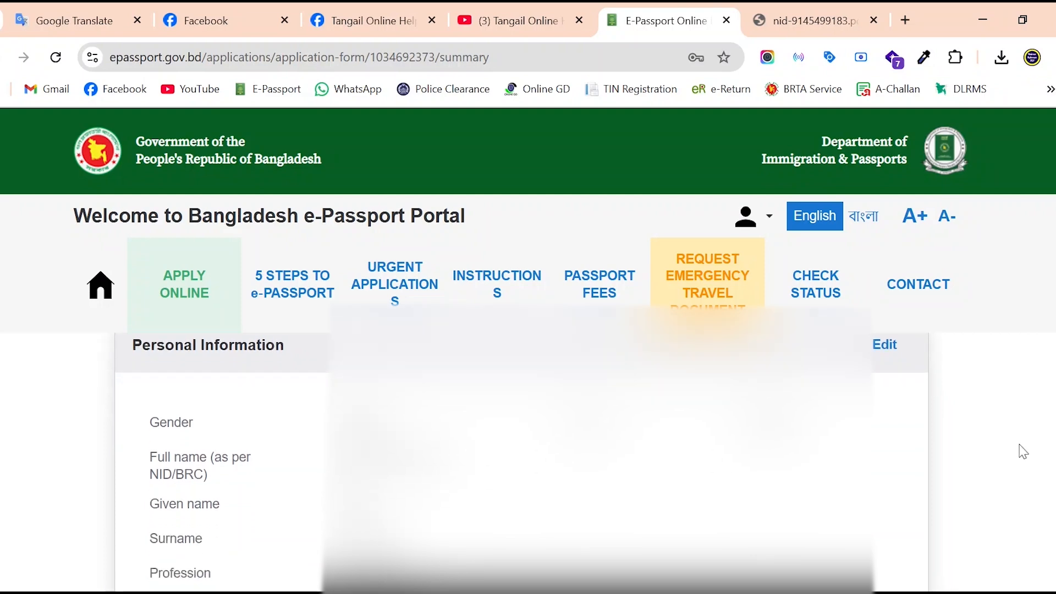
pyautogui.scroll(-3, 1023, 451)
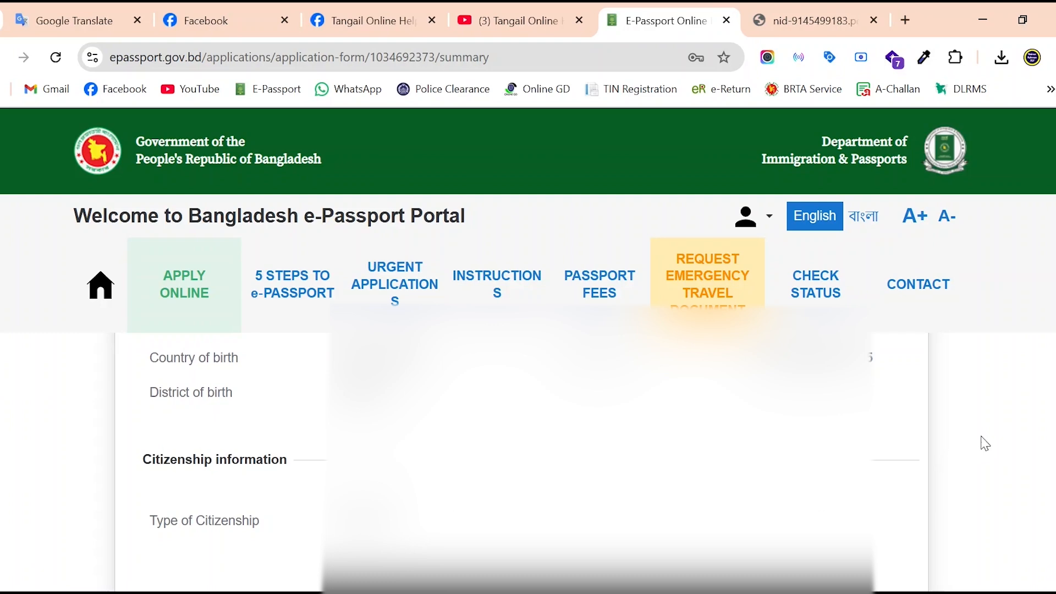
pyautogui.scroll(1, 521, 462)
pyautogui.scroll(1, 522, 449)
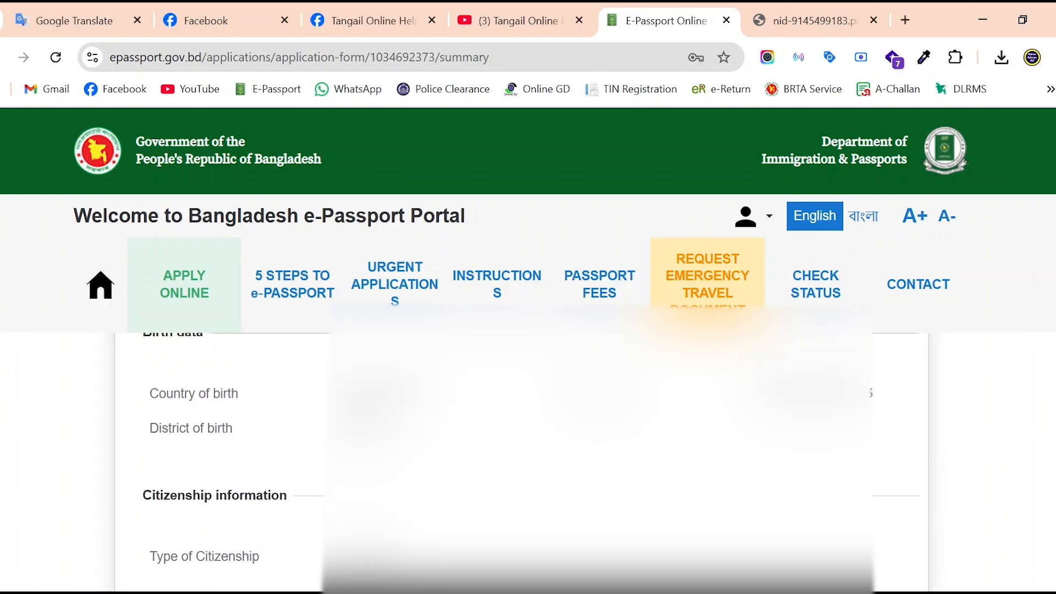
pyautogui.scroll(-3, 945, 465)
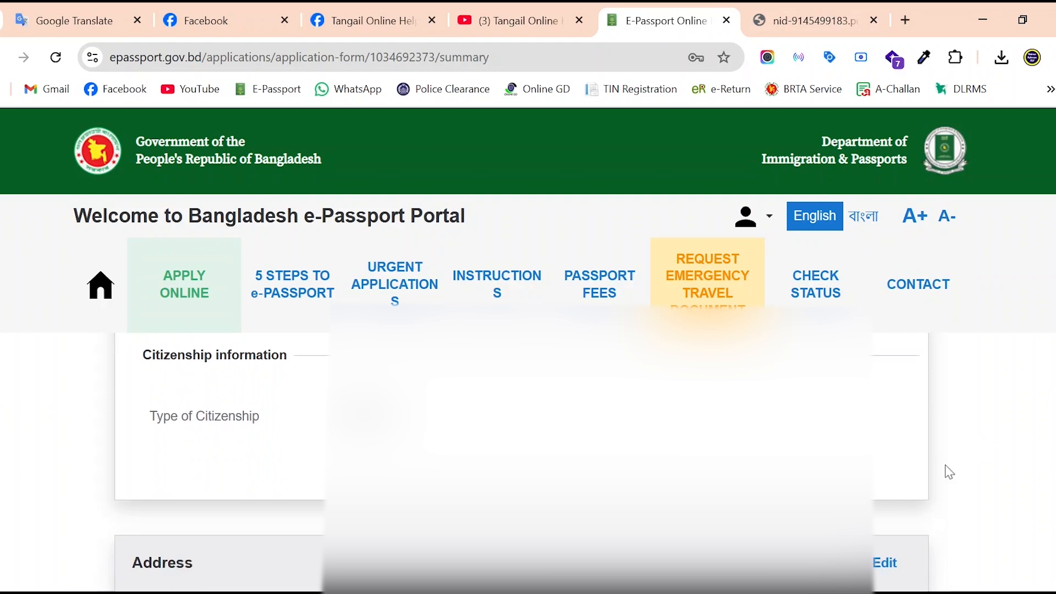
# Step: Read through the overview from the address section to the declaration of consent and the payment confirmation
pyautogui.scroll(-3, 949, 472)
pyautogui.scroll(-1, 521, 462)
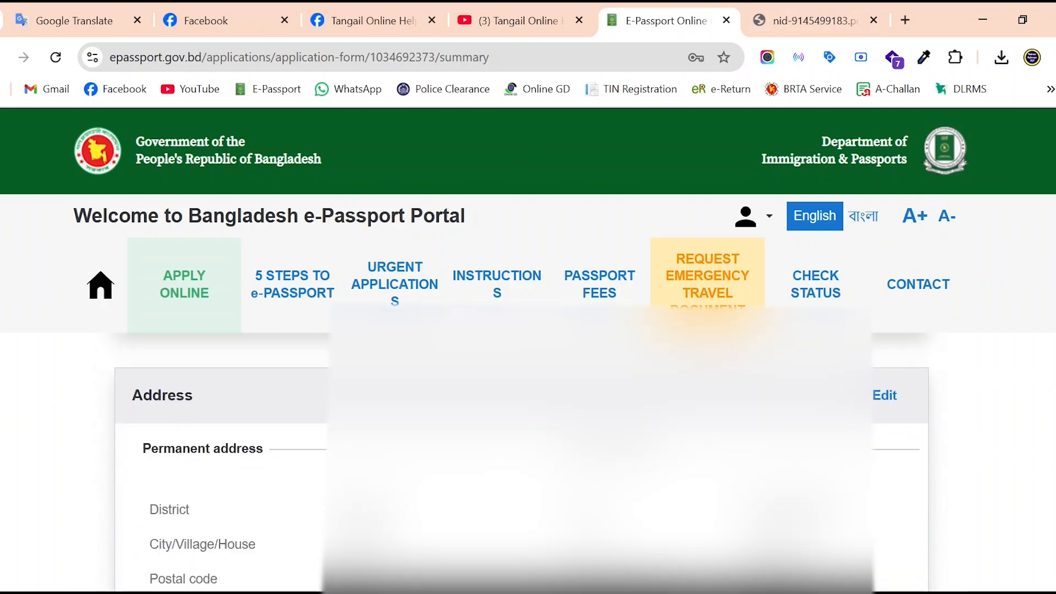
pyautogui.scroll(-1, 521, 462)
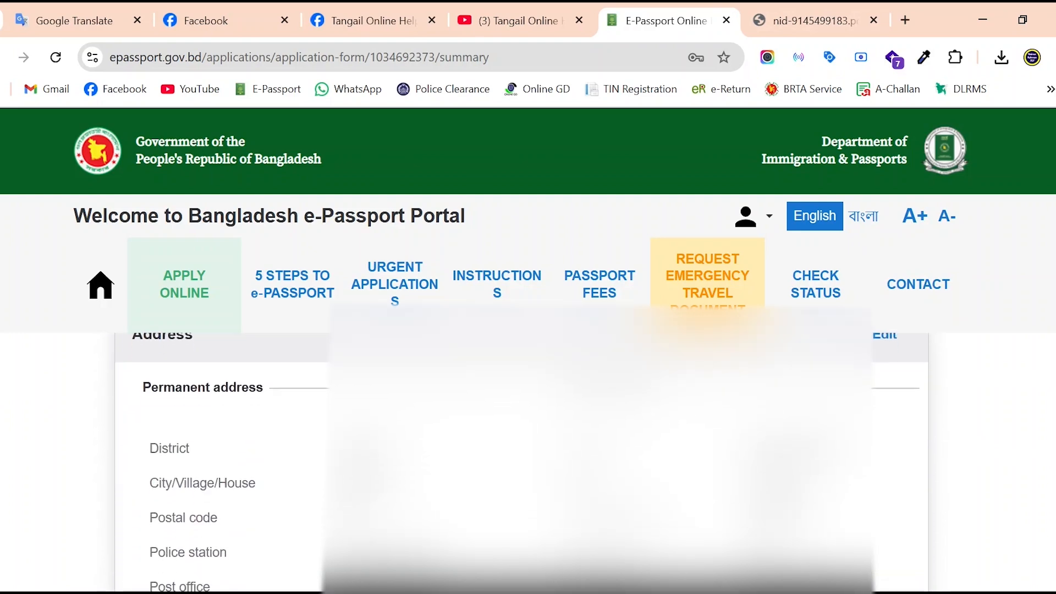
pyautogui.scroll(-6, 521, 462)
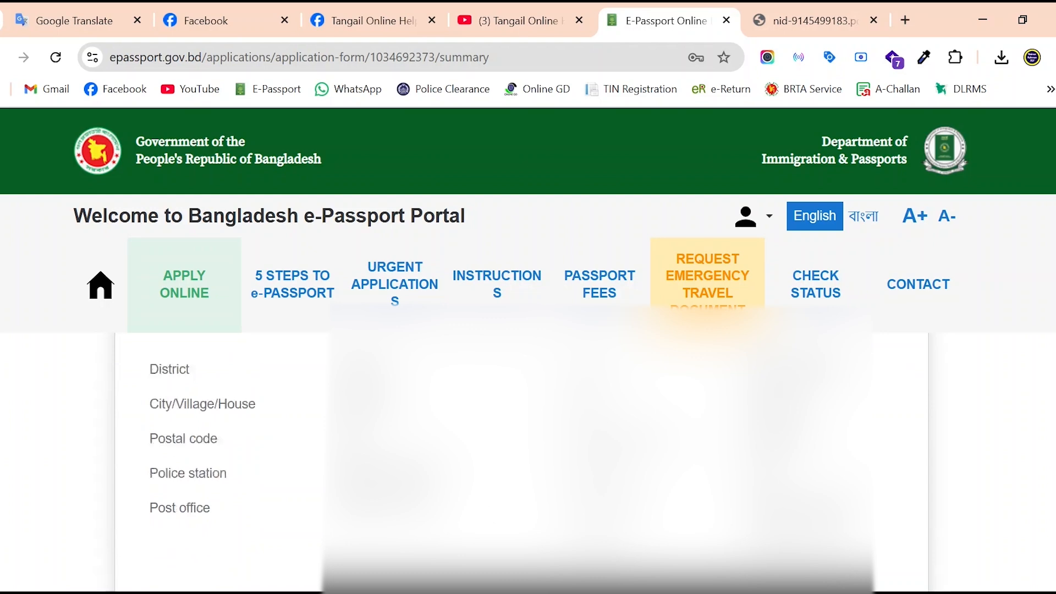
pyautogui.scroll(-10, 521, 462)
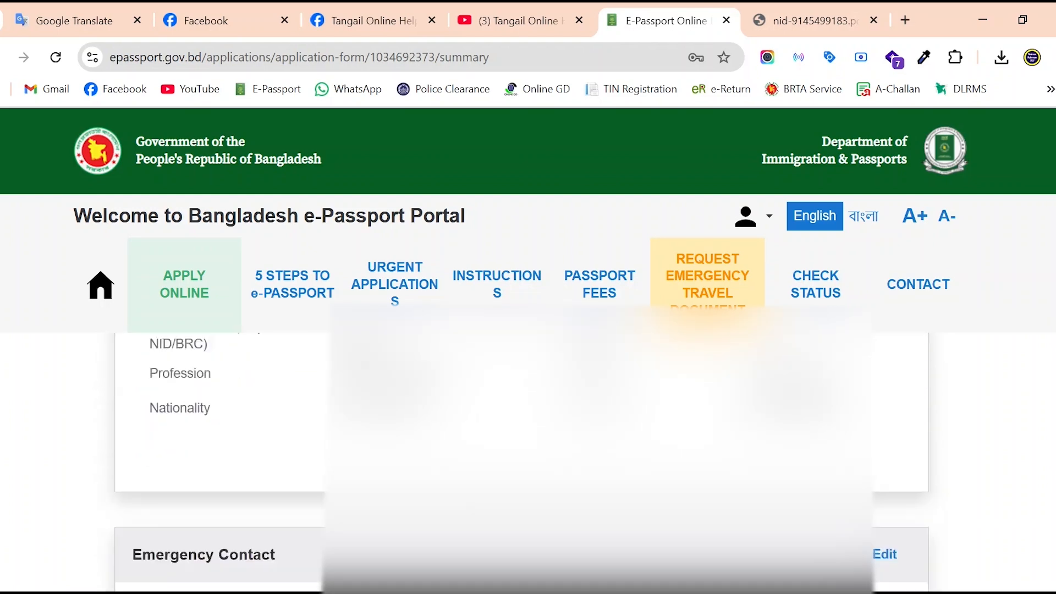
pyautogui.scroll(-10, 225, 440)
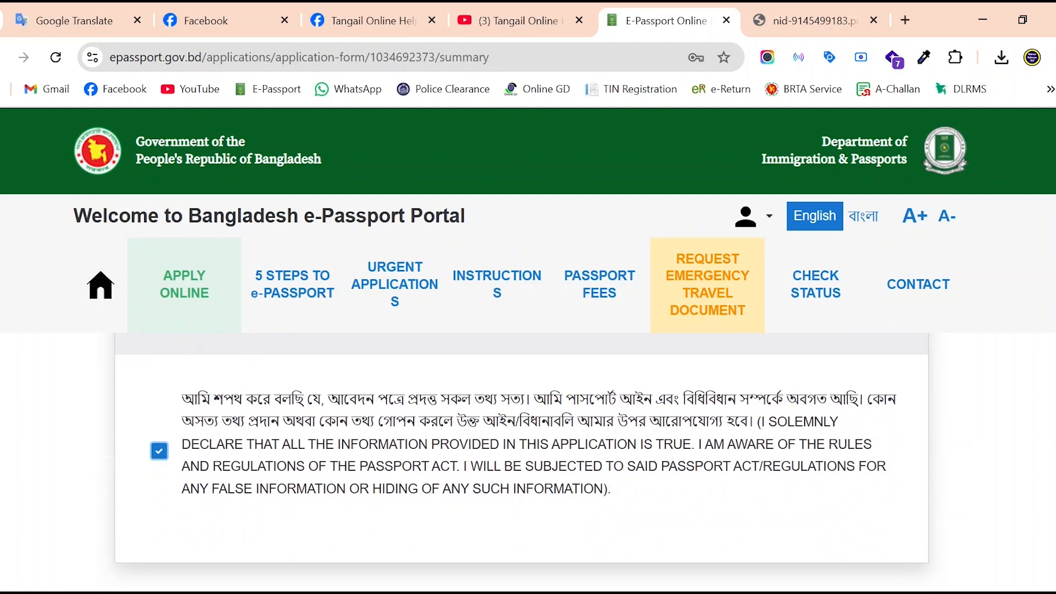
pyautogui.scroll(-3, 942, 545)
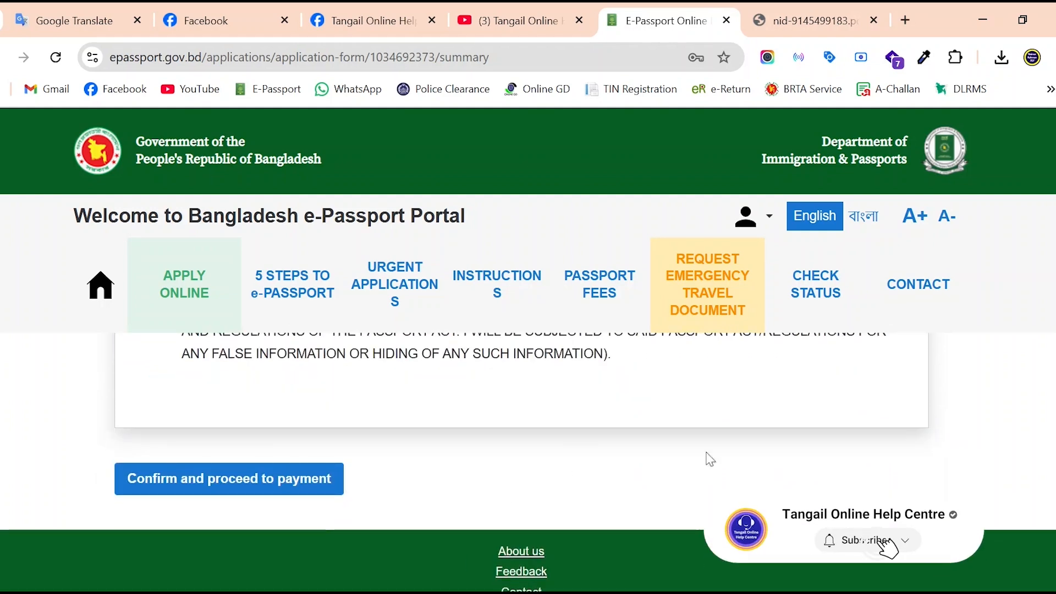
# Step: Recheck the delivery type, emergency contact, parental and spouse sections of the overview, ending at the payment confirmation
pyautogui.scroll(3, 971, 471)
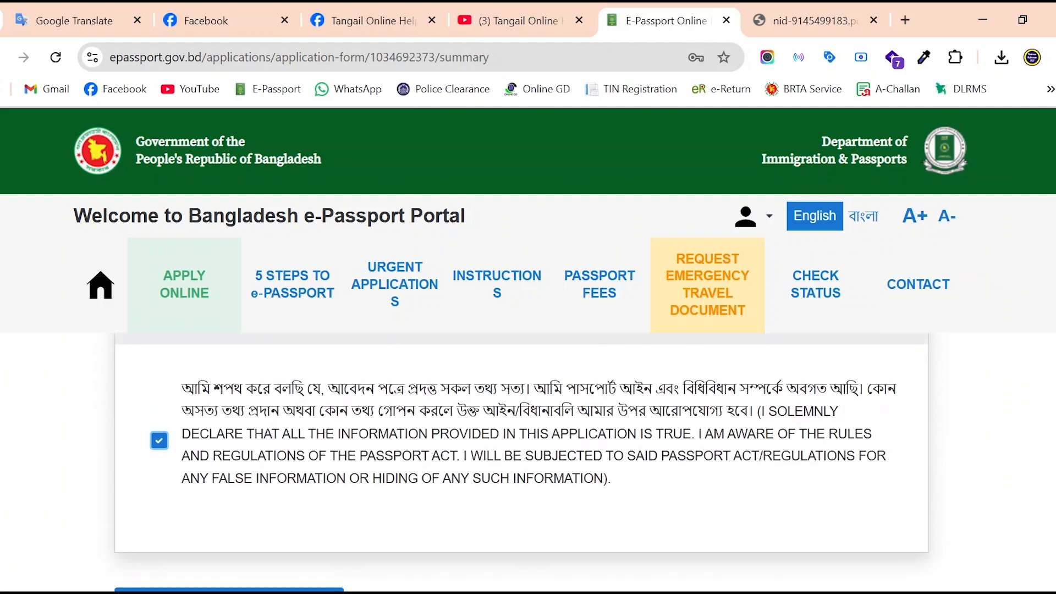
pyautogui.scroll(5, 614, 463)
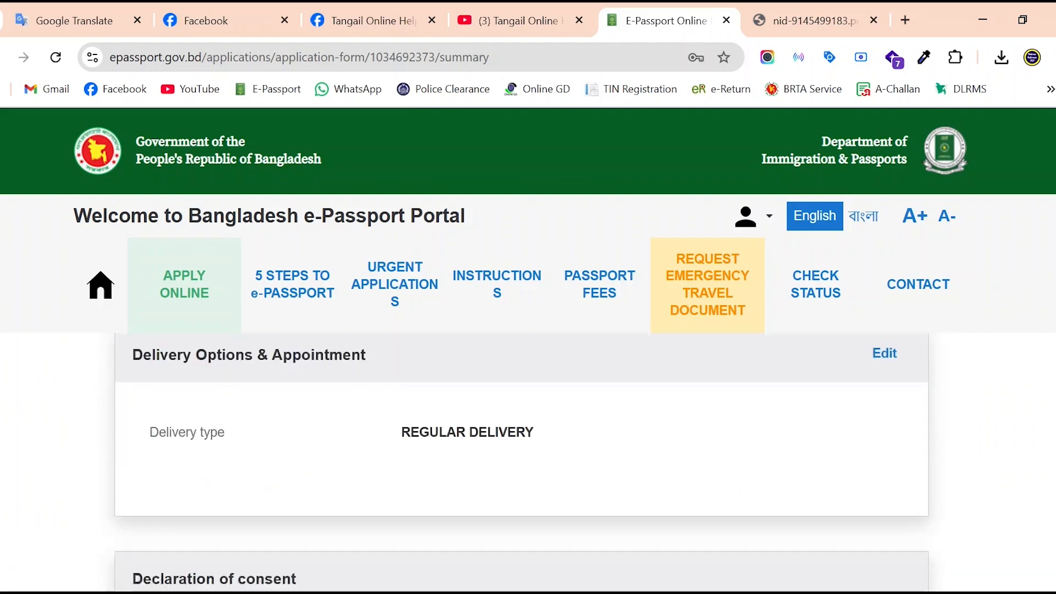
pyautogui.scroll(10, 613, 463)
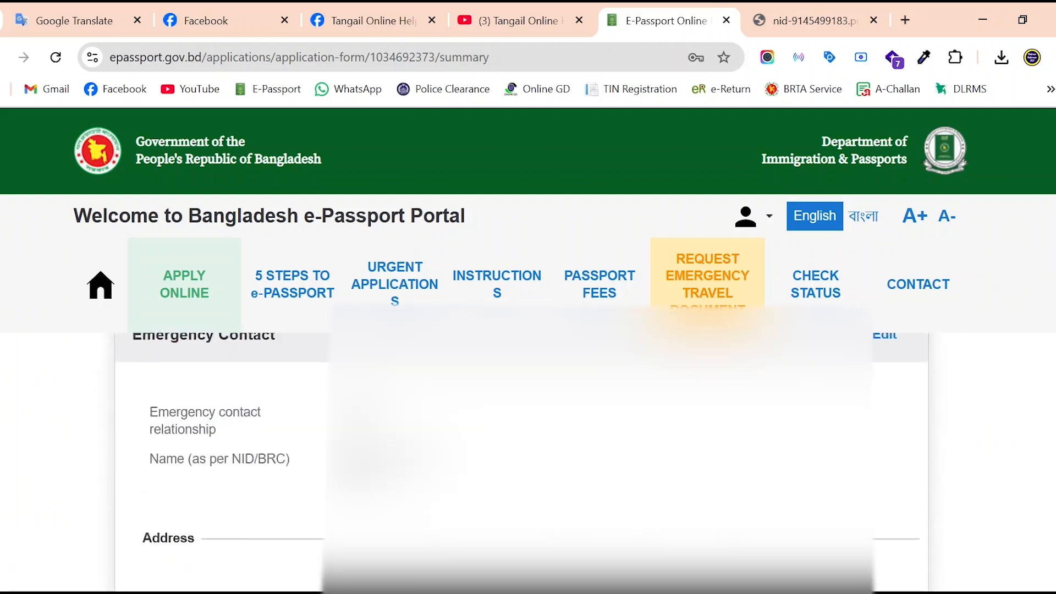
pyautogui.scroll(6, 614, 463)
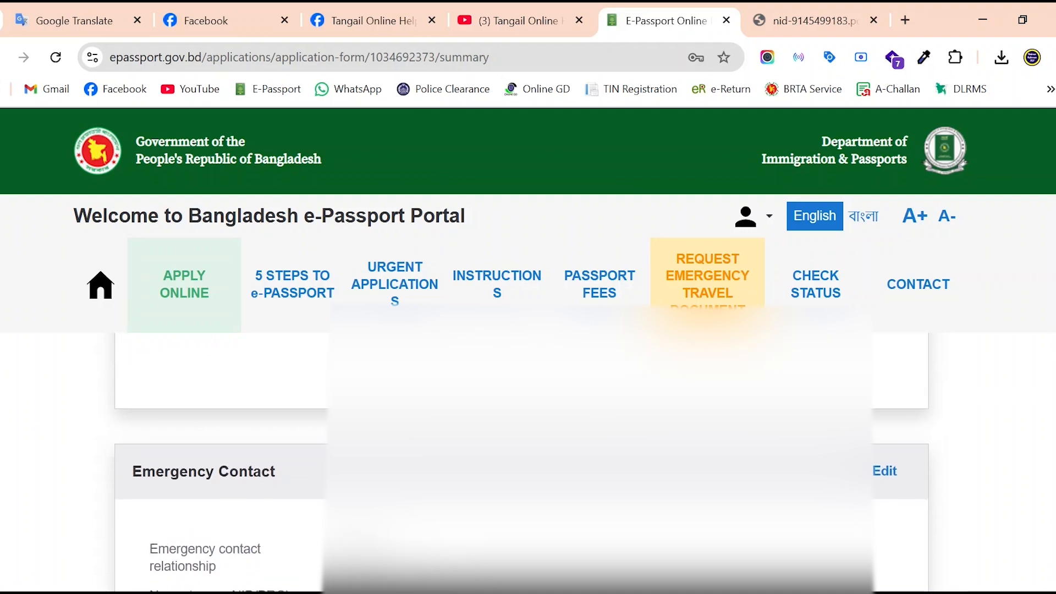
pyautogui.scroll(5, 613, 462)
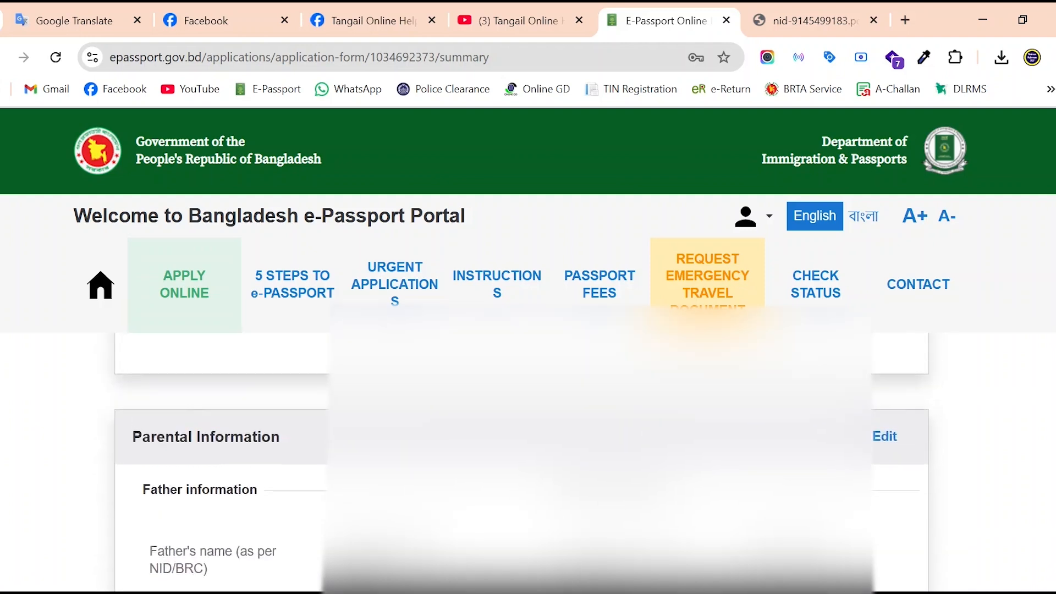
pyautogui.scroll(2, 614, 463)
pyautogui.scroll(-1, 614, 462)
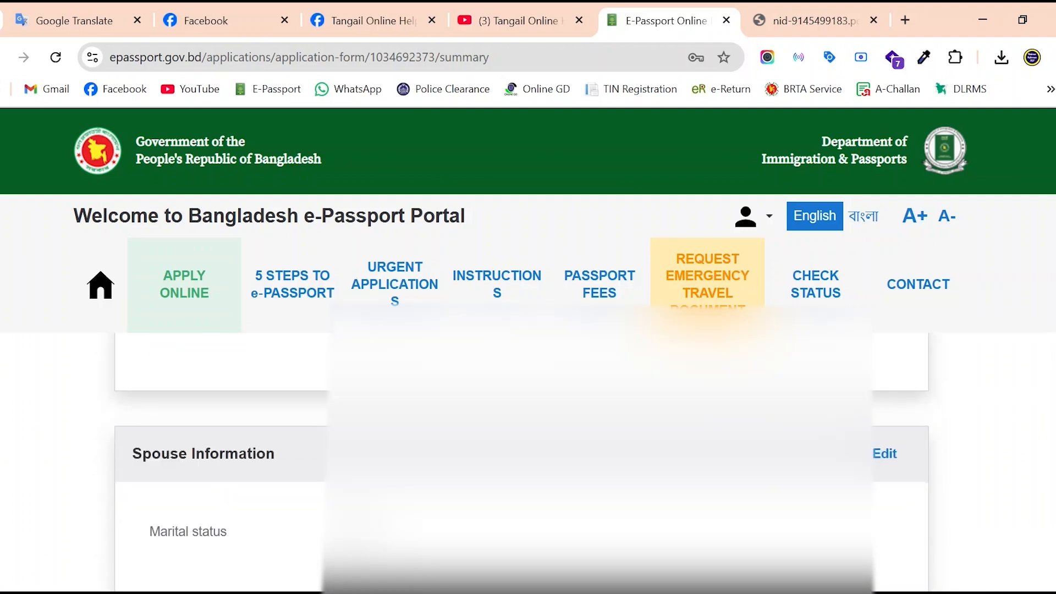
pyautogui.scroll(-12, 614, 462)
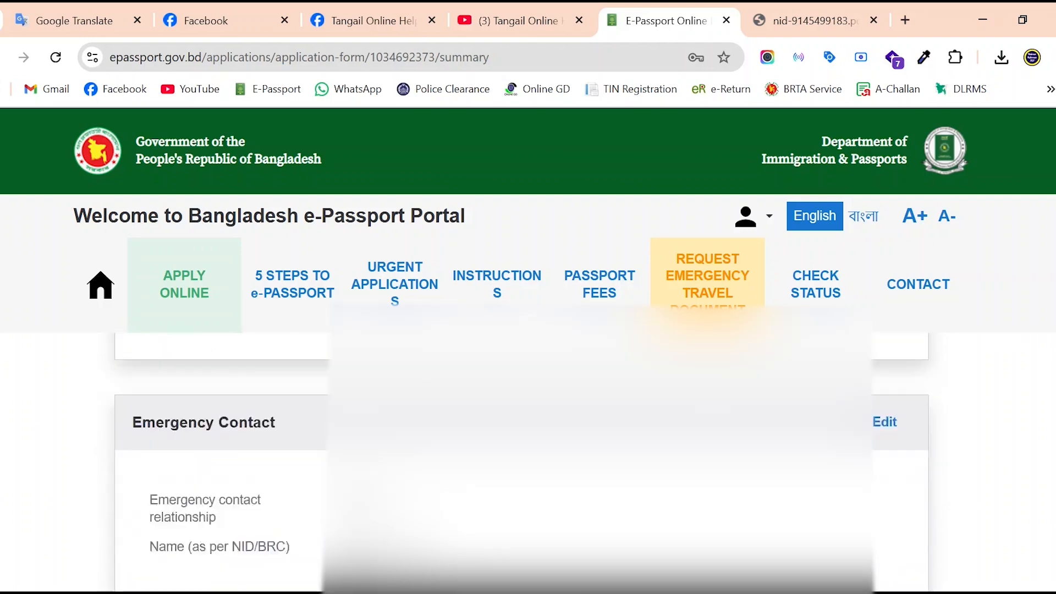
pyautogui.scroll(-7, 614, 462)
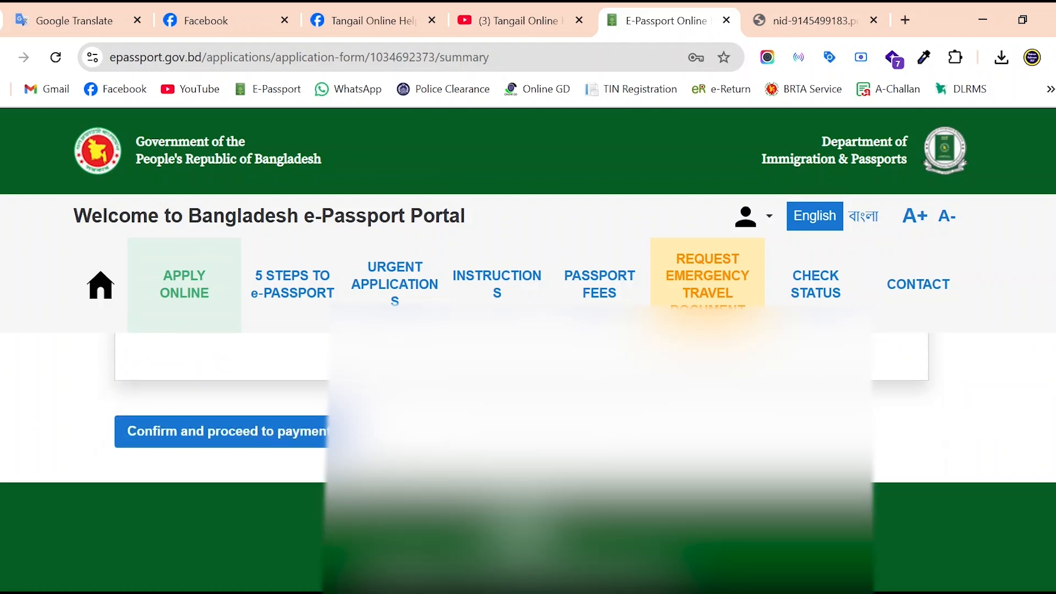
pyautogui.scroll(3, 1020, 422)
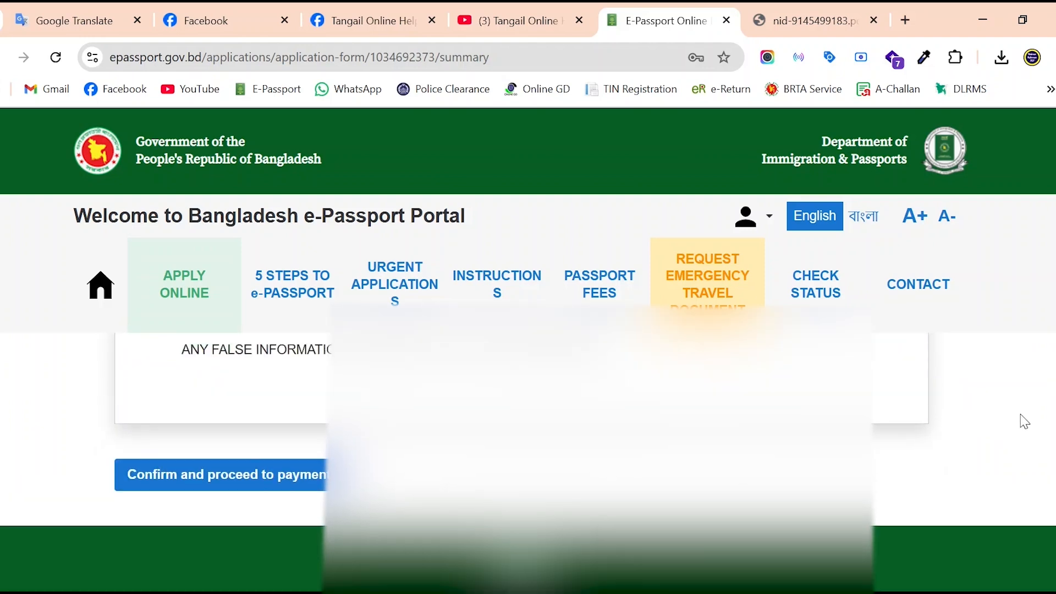
# Step: Go back through the overview and recheck the personal information, birth data and citizenship details against the application
pyautogui.scroll(10, 1024, 421)
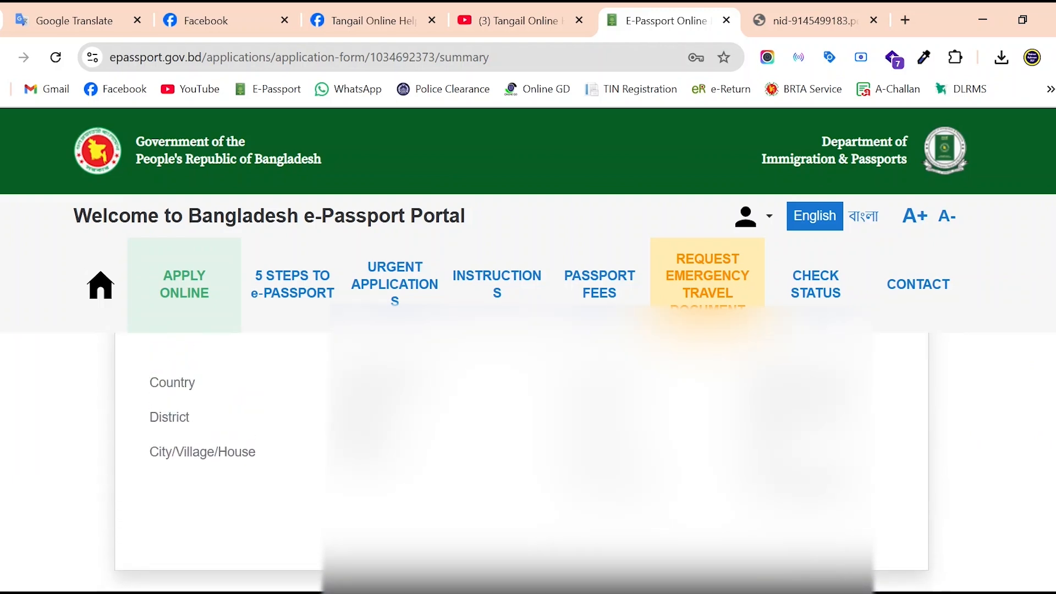
pyautogui.scroll(8, 1023, 422)
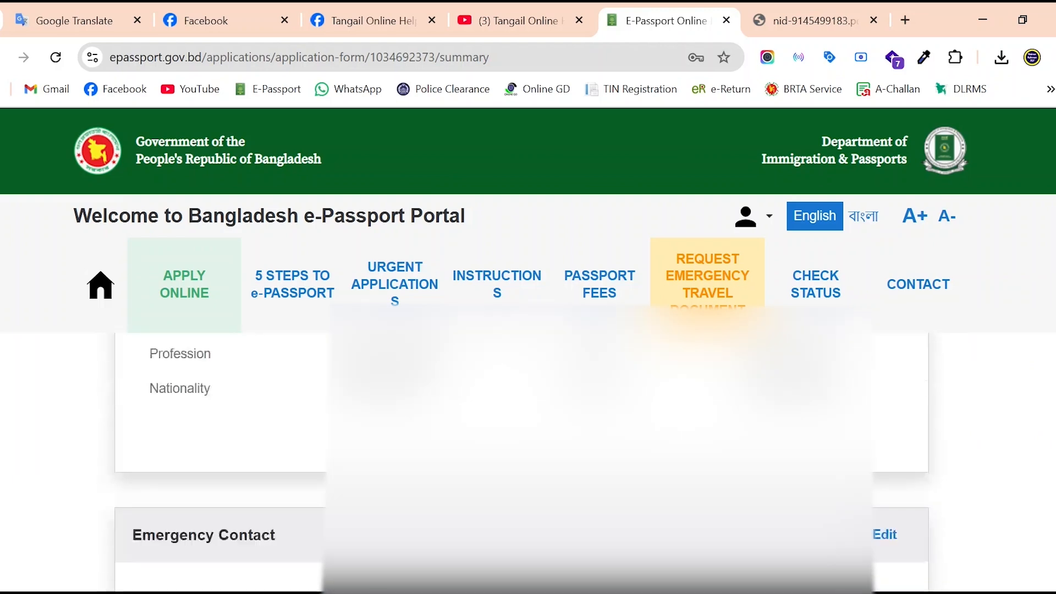
pyautogui.scroll(10, 894, 569)
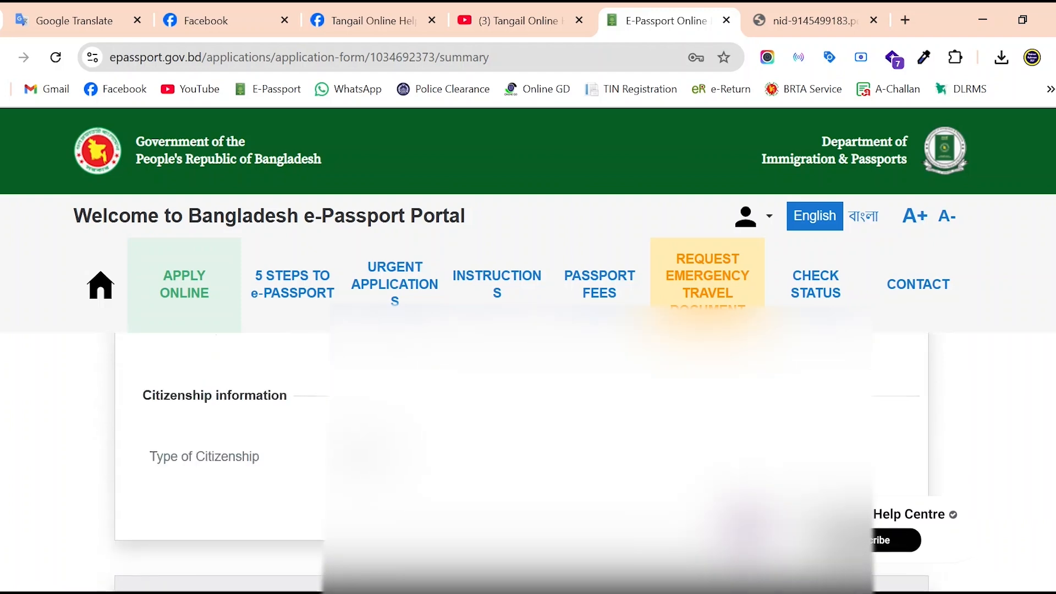
pyautogui.scroll(5, 893, 569)
pyautogui.scroll(-2, 884, 537)
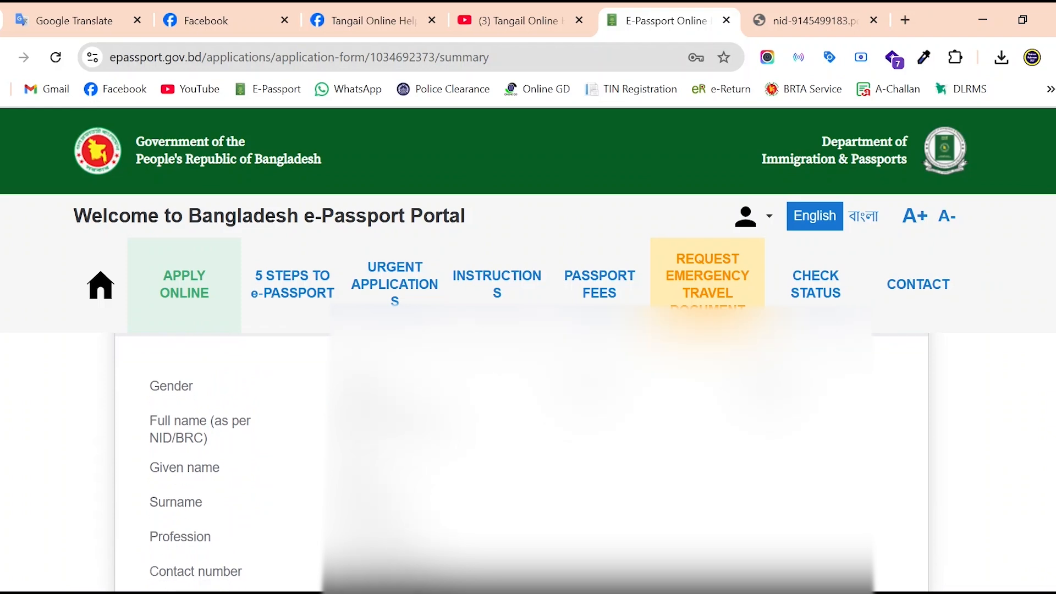
pyautogui.scroll(-3, 522, 462)
pyautogui.scroll(-2, 1009, 441)
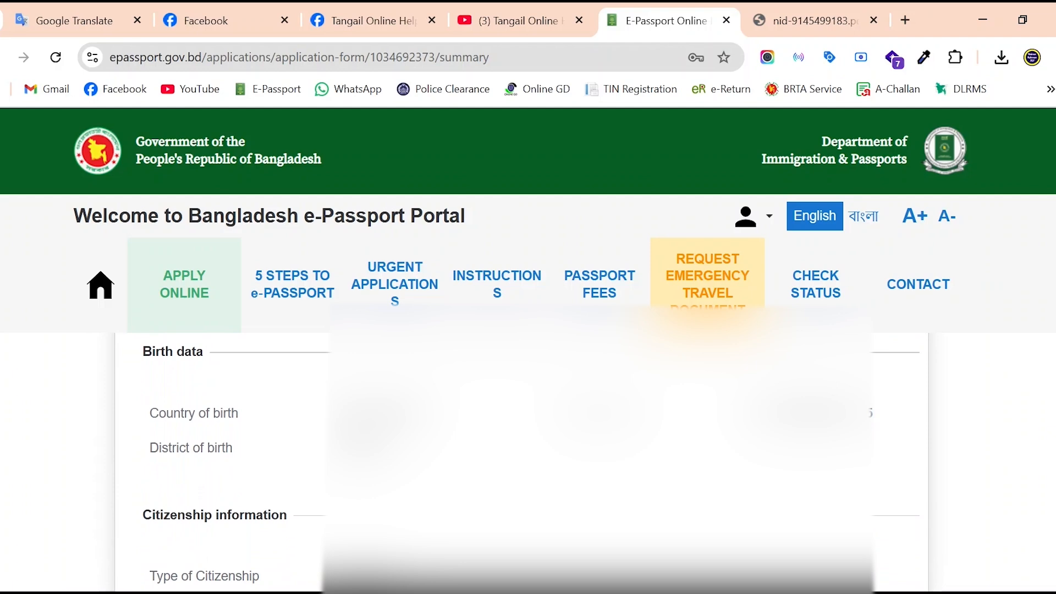
pyautogui.scroll(-2, 522, 462)
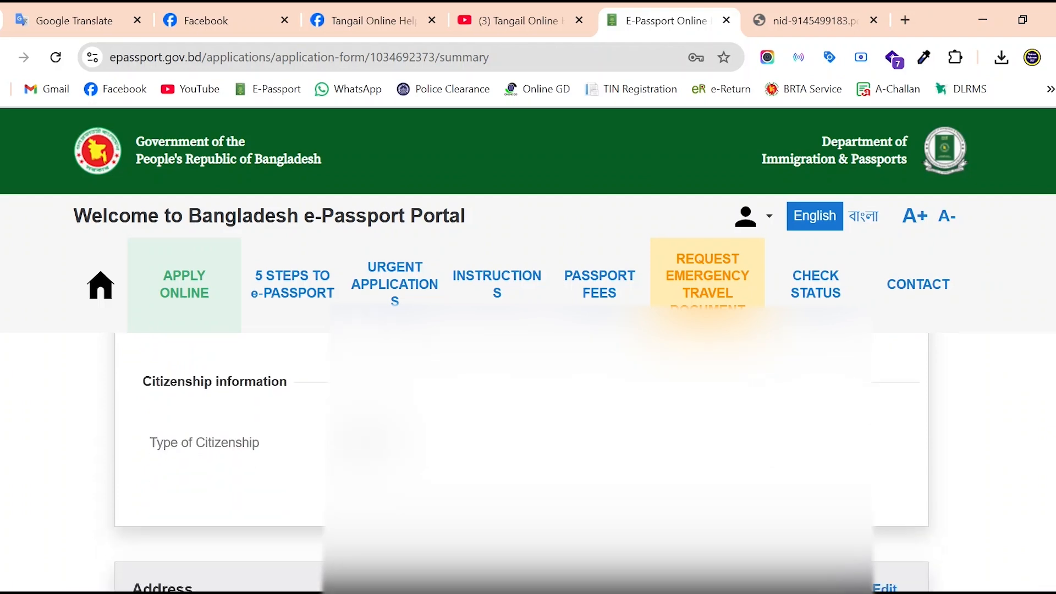
pyautogui.scroll(7, 521, 462)
pyautogui.scroll(-5, 521, 462)
pyautogui.scroll(-3, 521, 462)
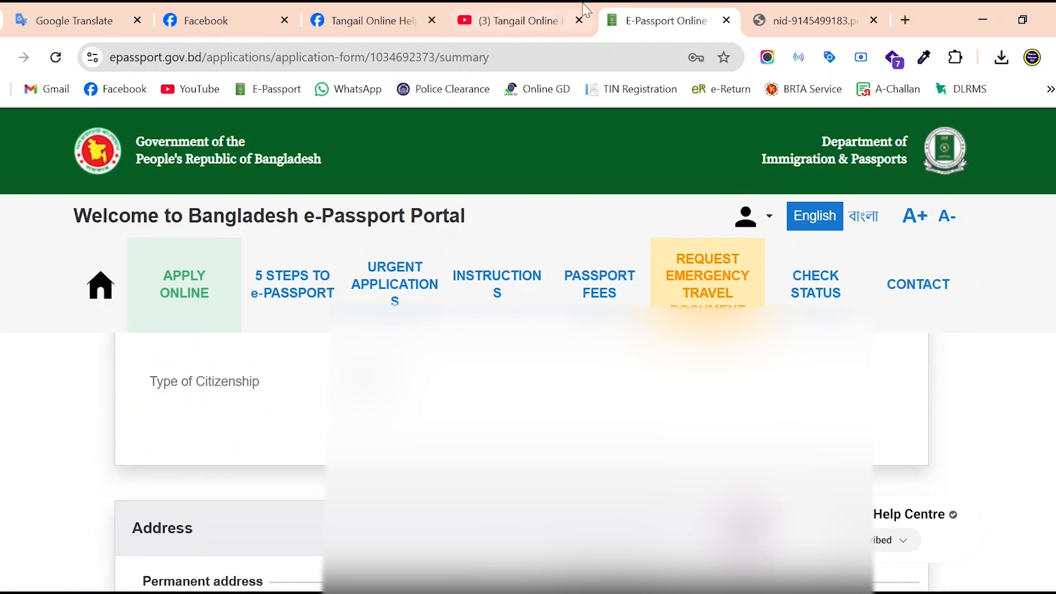
# Step: View the Tangail Online Help Centre group and page on Facebook, and return to the start of the e-Passport application overview
pyautogui.click(528, 20)
pyautogui.click(374, 21)
pyautogui.scroll(4, 682, 357)
pyautogui.scroll(-3, 685, 357)
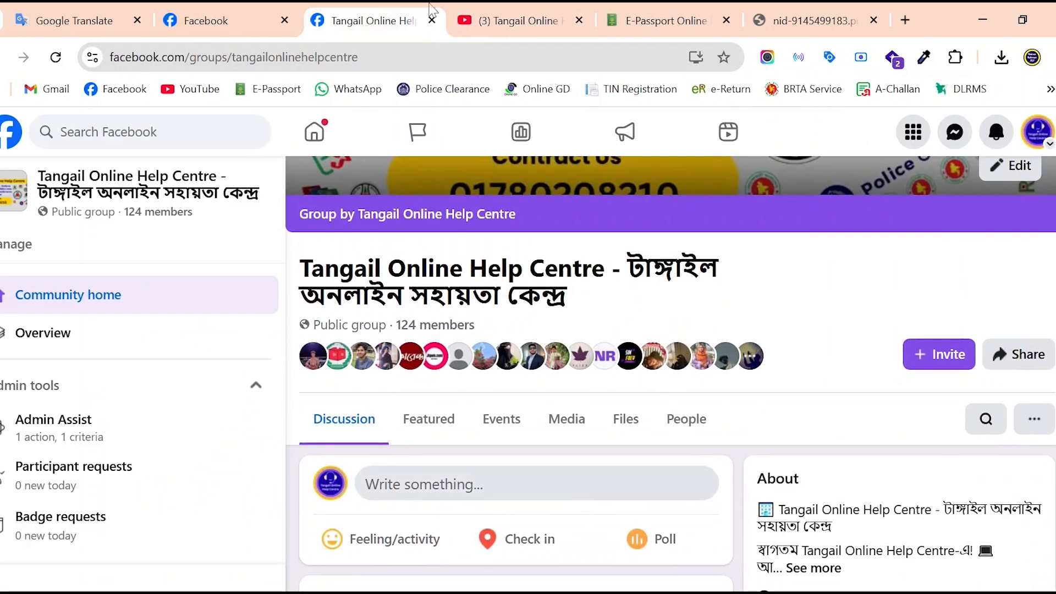
pyautogui.click(270, 11)
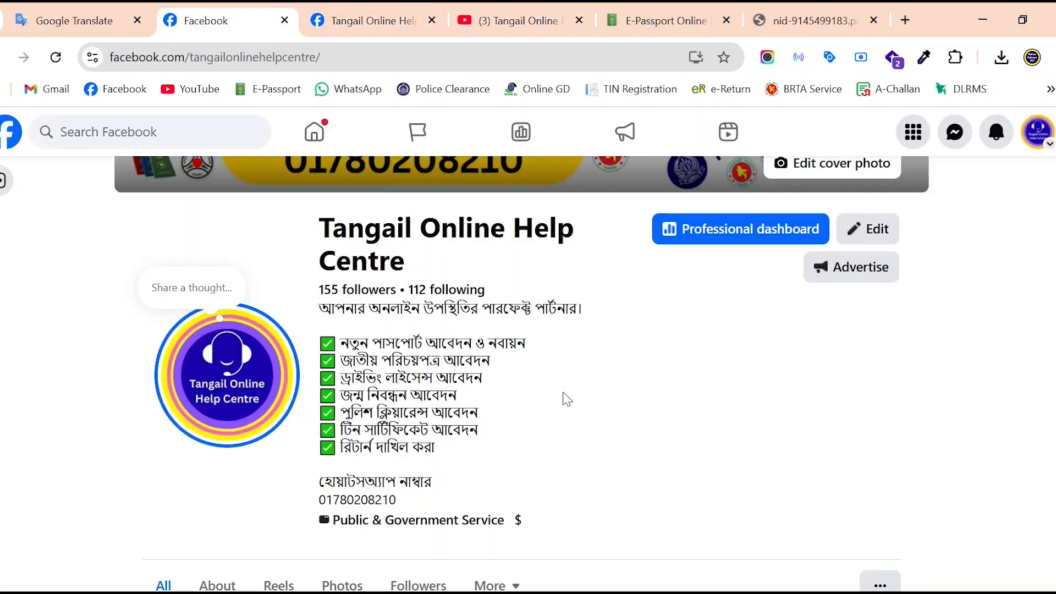
pyautogui.scroll(5, 594, 385)
pyautogui.scroll(-7, 1009, 391)
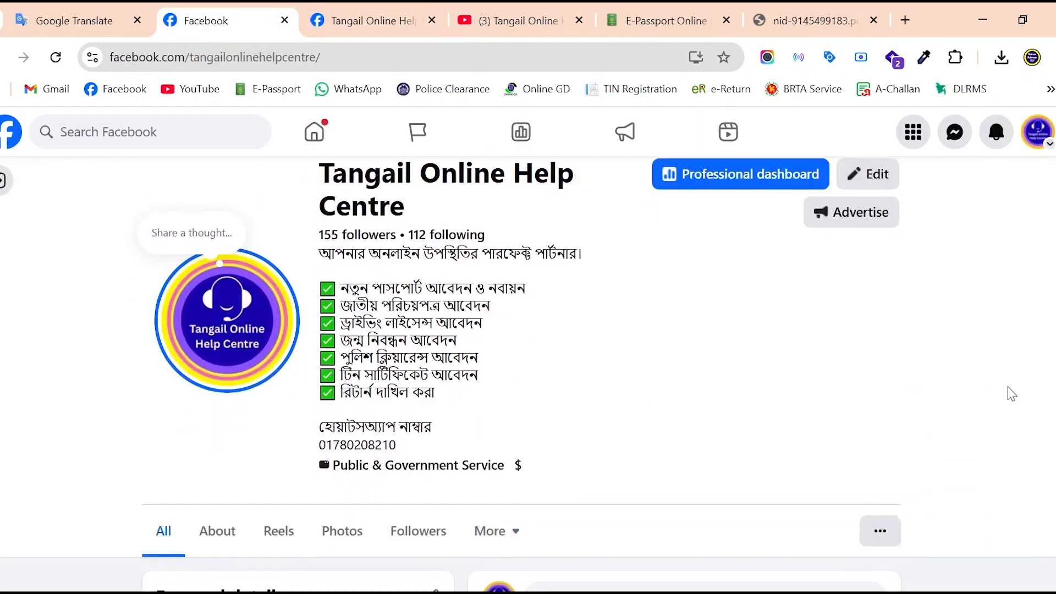
pyautogui.scroll(7, 1008, 391)
pyautogui.click(664, 11)
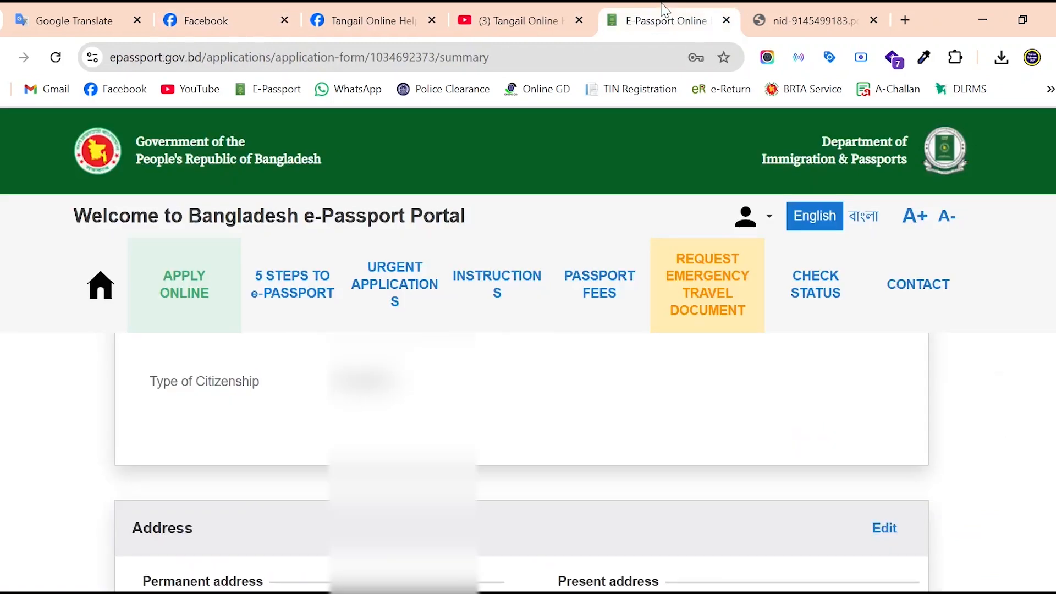
pyautogui.scroll(10, 1014, 420)
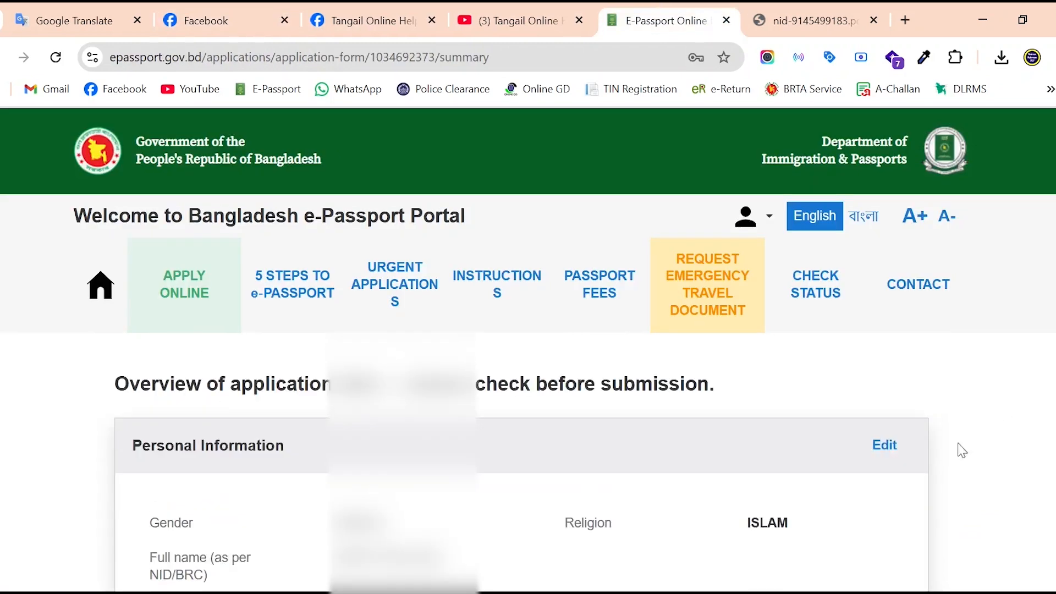